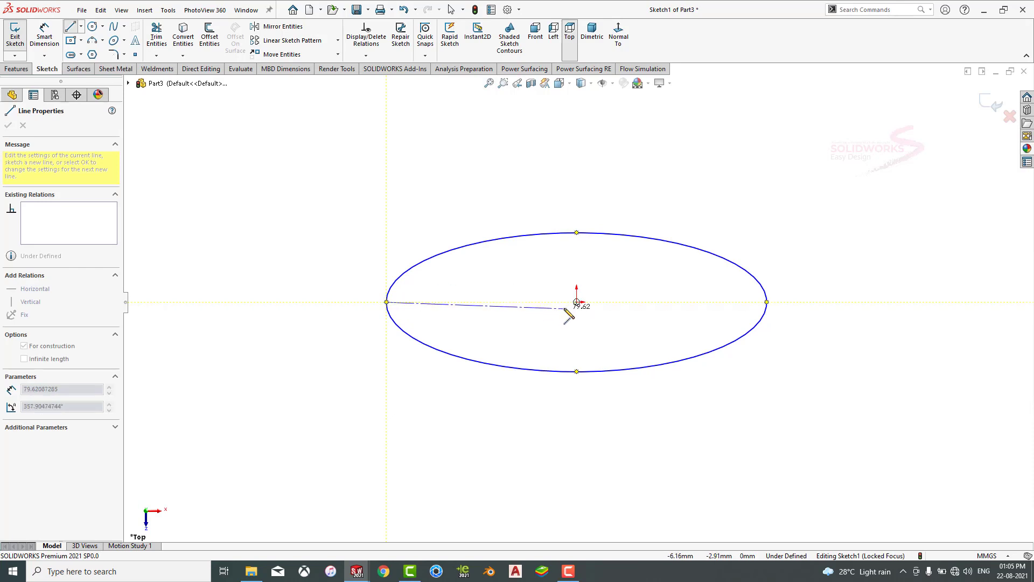
Finish the horizontal construction line running from the ellipse's left vertex to the origin.
click(576, 302)
key(Escape)
click(556, 303)
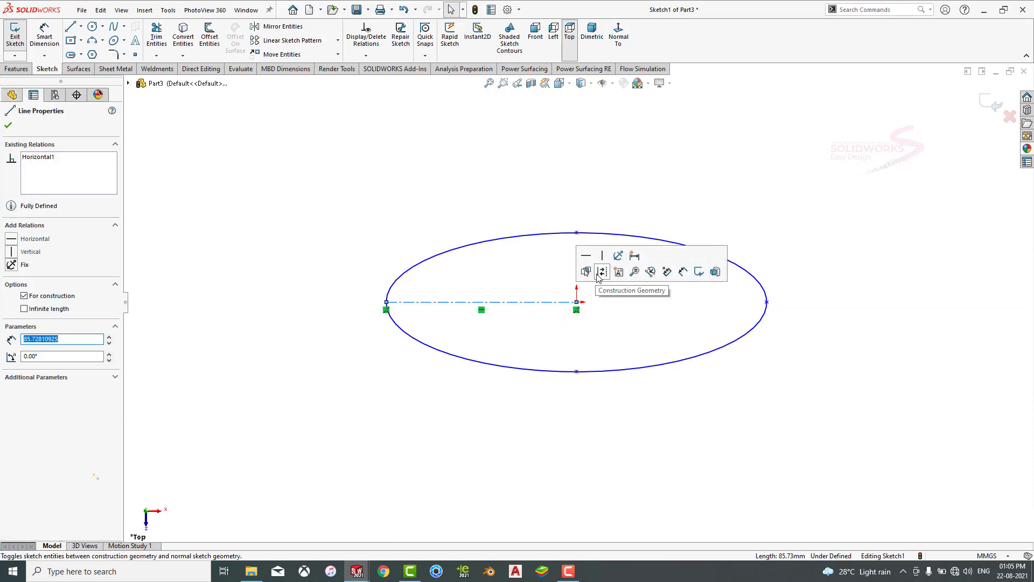
key(Escape)
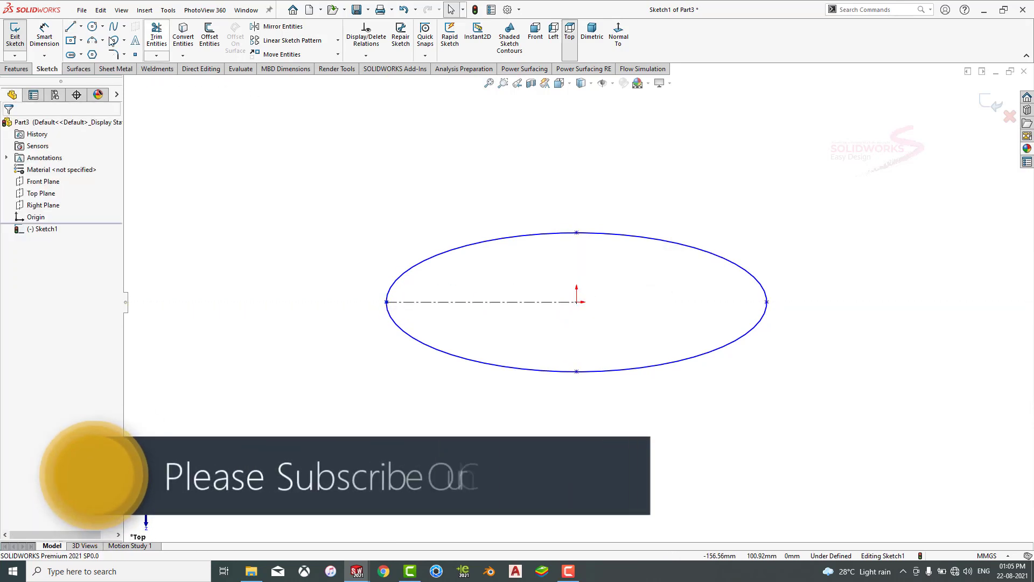
Dimension the ellipse's full height between its upper and lower vertices to 40 mm.
click(44, 33)
click(578, 233)
click(577, 371)
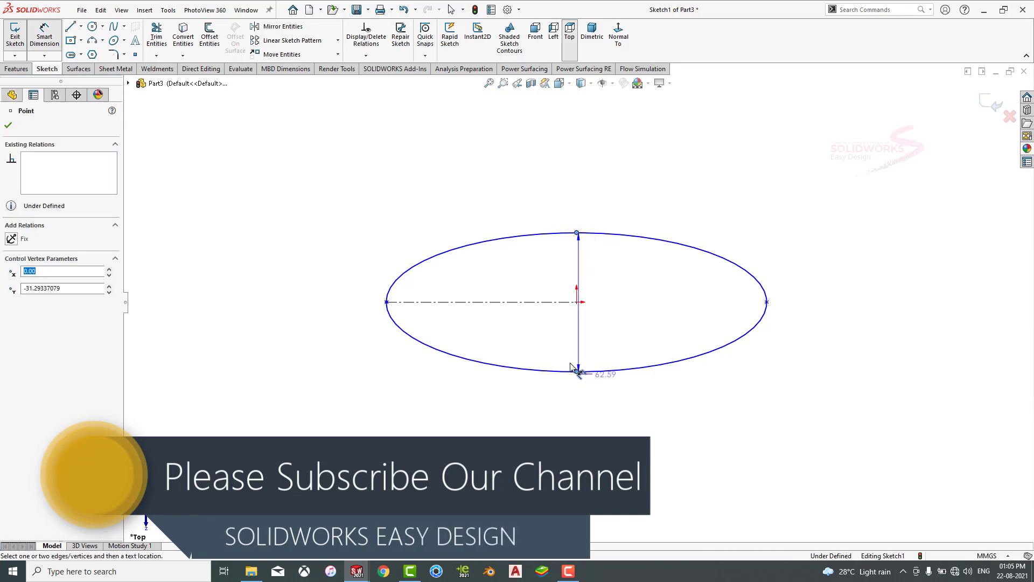
click(330, 302)
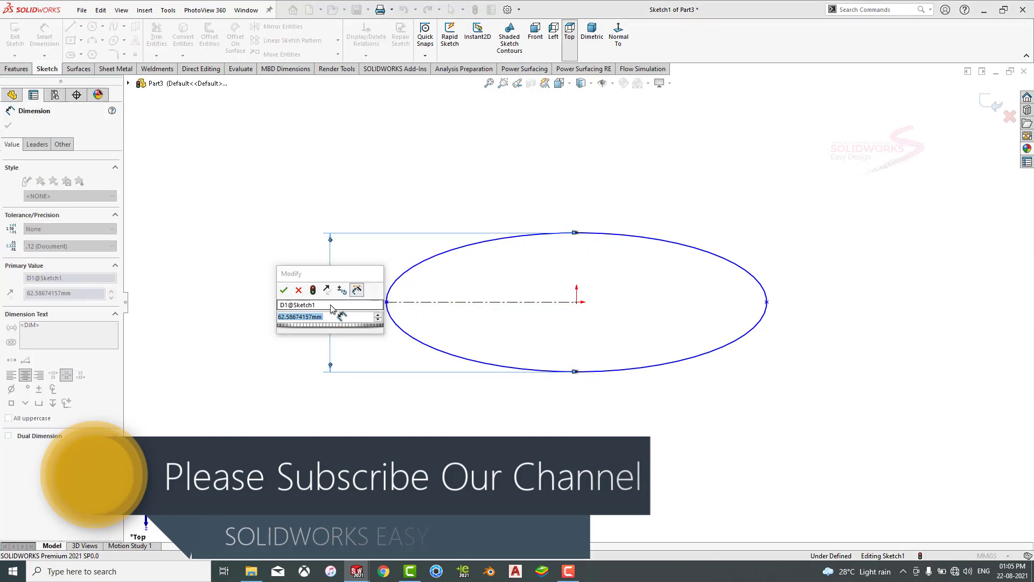
text(40)
key(Return)
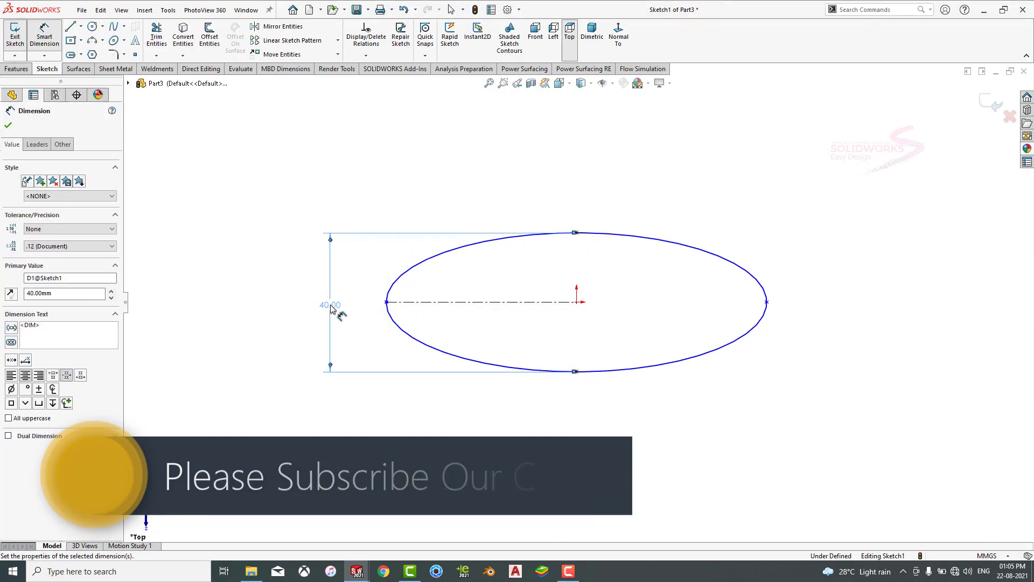
Dimension the ellipse's full width between its side vertices to 70 mm and close the sketch.
click(387, 301)
click(766, 301)
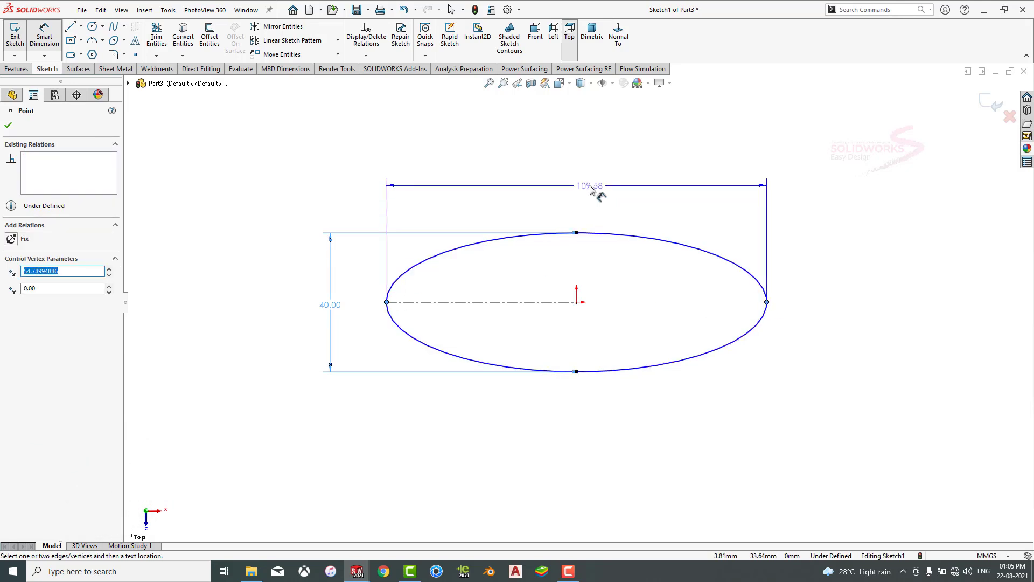
click(588, 186)
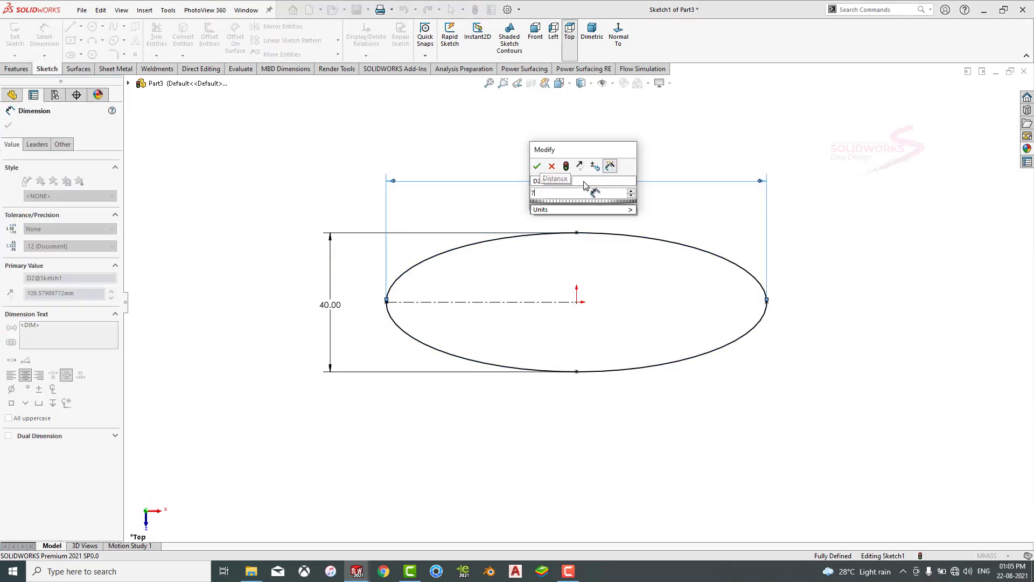
key(Return)
click(715, 220)
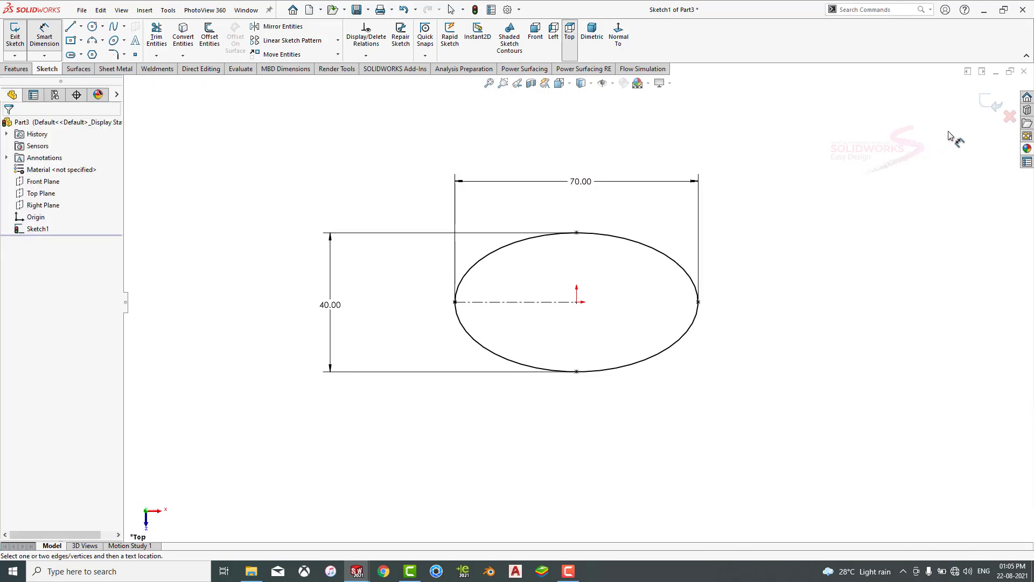
click(990, 104)
Create a reference plane offset 180 mm above the Top Plane.
click(603, 33)
click(625, 164)
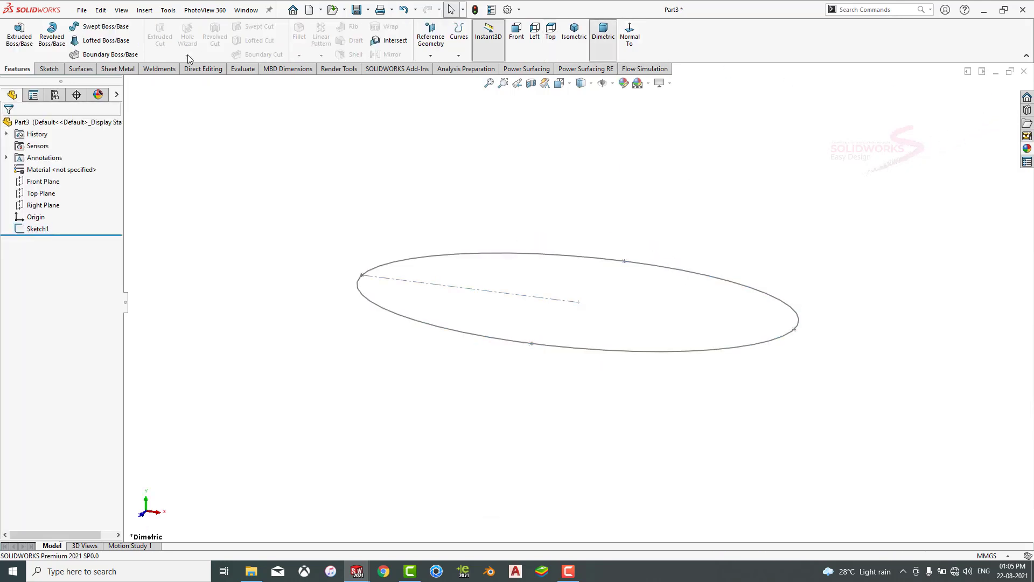
scroll(371, 237, up, 3)
click(430, 38)
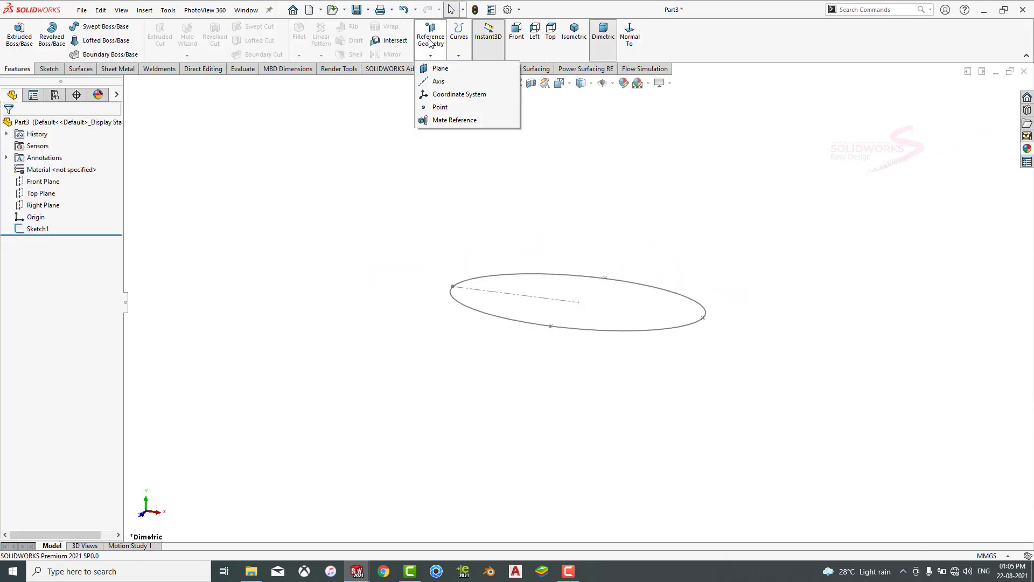
click(438, 66)
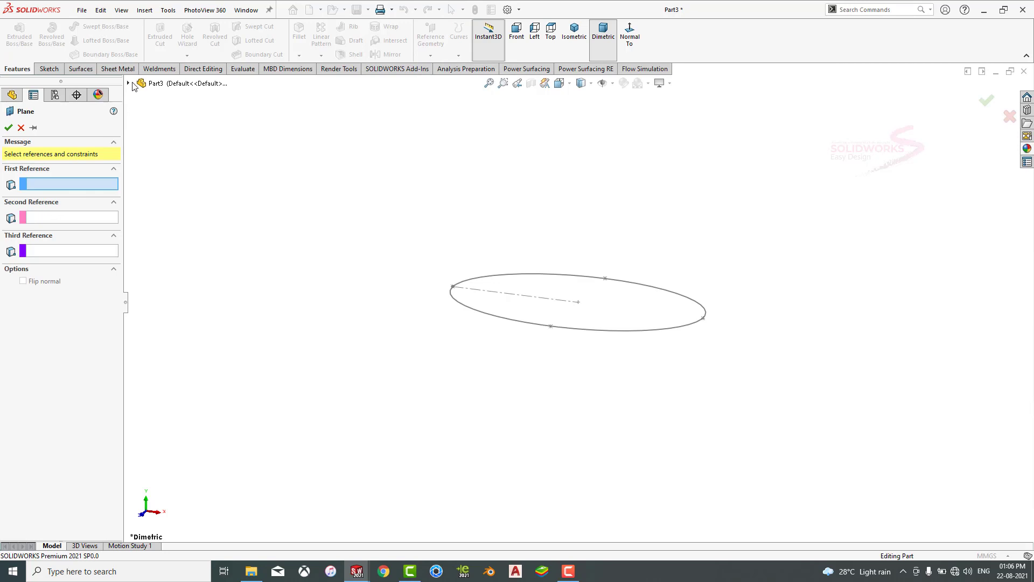
click(130, 83)
click(174, 155)
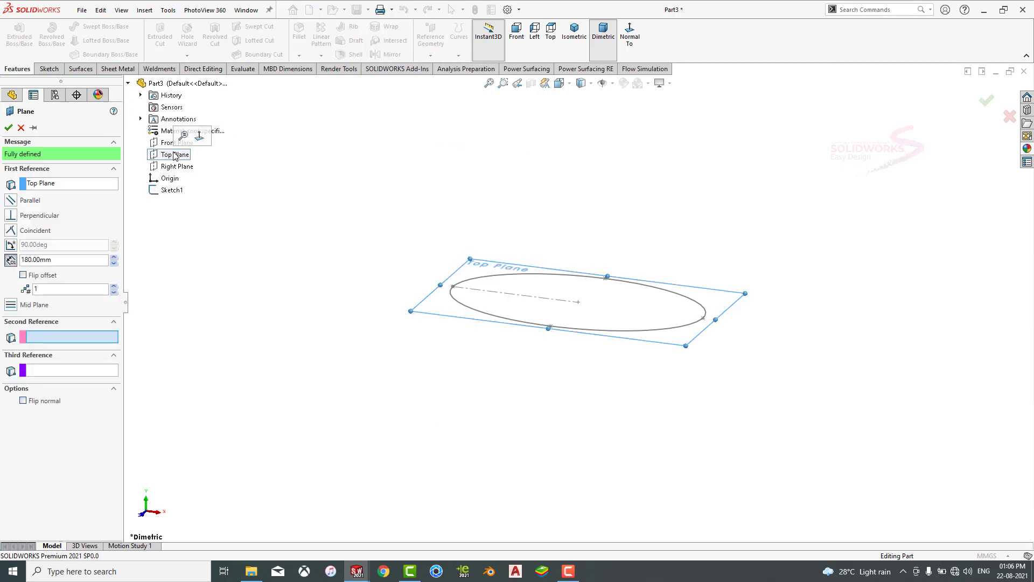
click(9, 128)
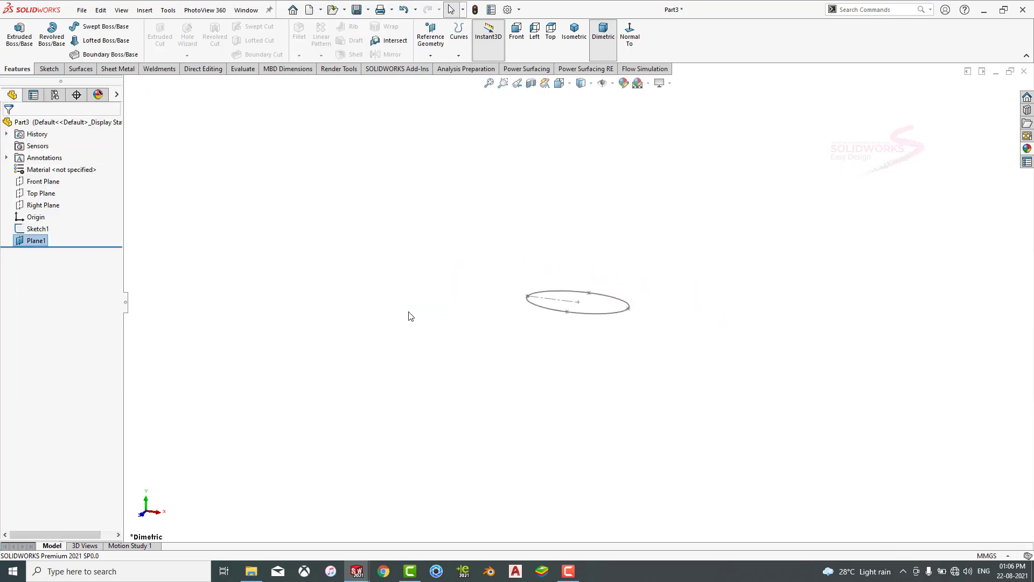
Start a sketch on the offset plane and draw an ellipse centred on the origin, about 36 mm wide and 16 mm high.
click(602, 183)
click(643, 141)
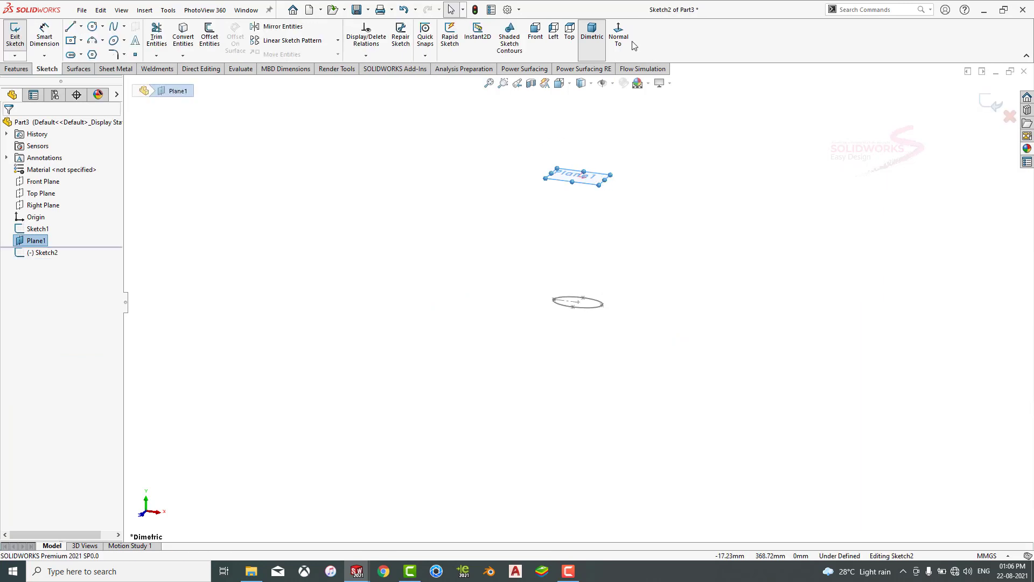
click(630, 41)
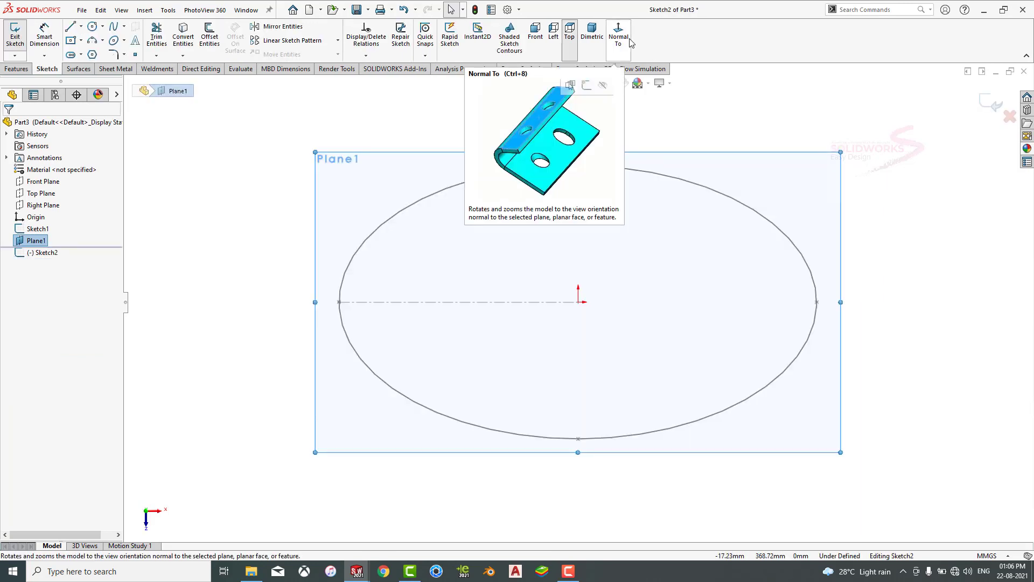
click(630, 42)
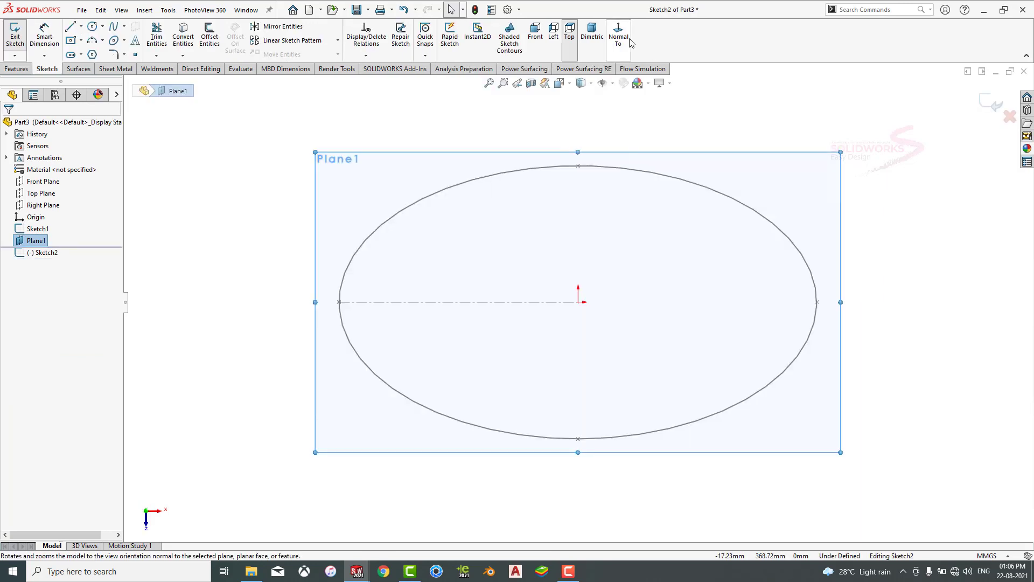
click(264, 150)
click(113, 41)
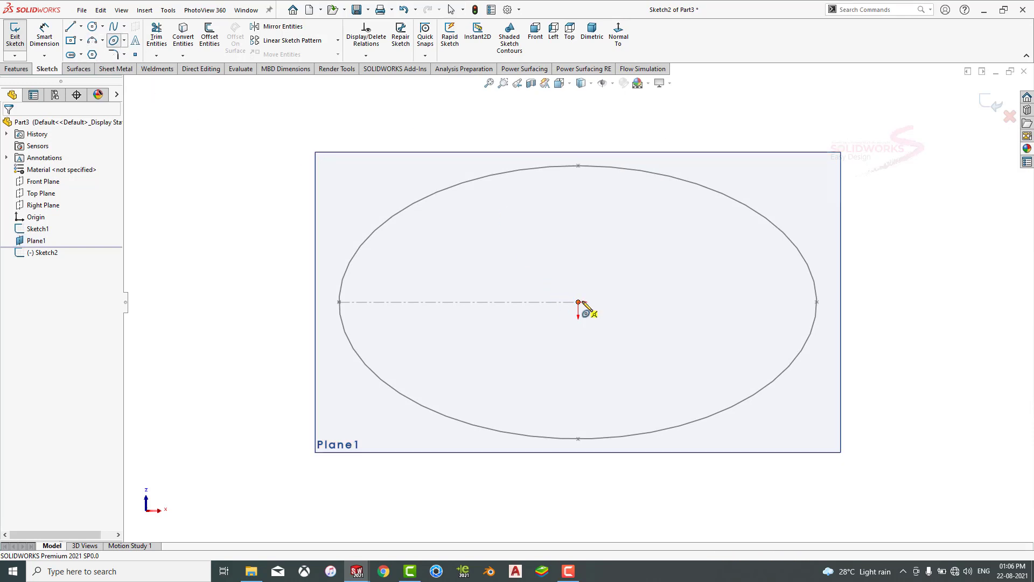
click(578, 303)
click(454, 302)
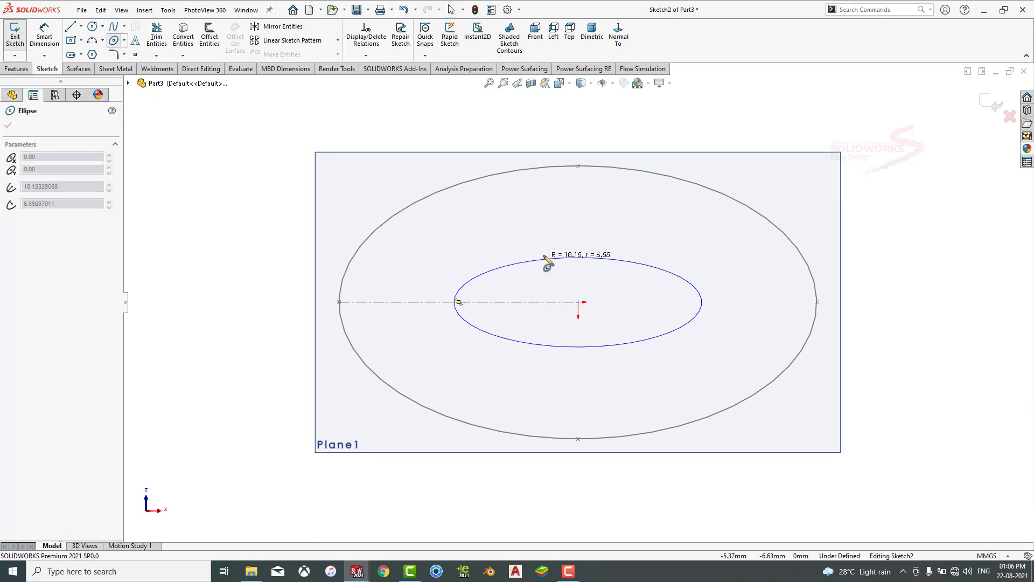
click(555, 249)
Dimension the new ellipse's full height between its upper and lower vertices to 30 mm.
click(53, 36)
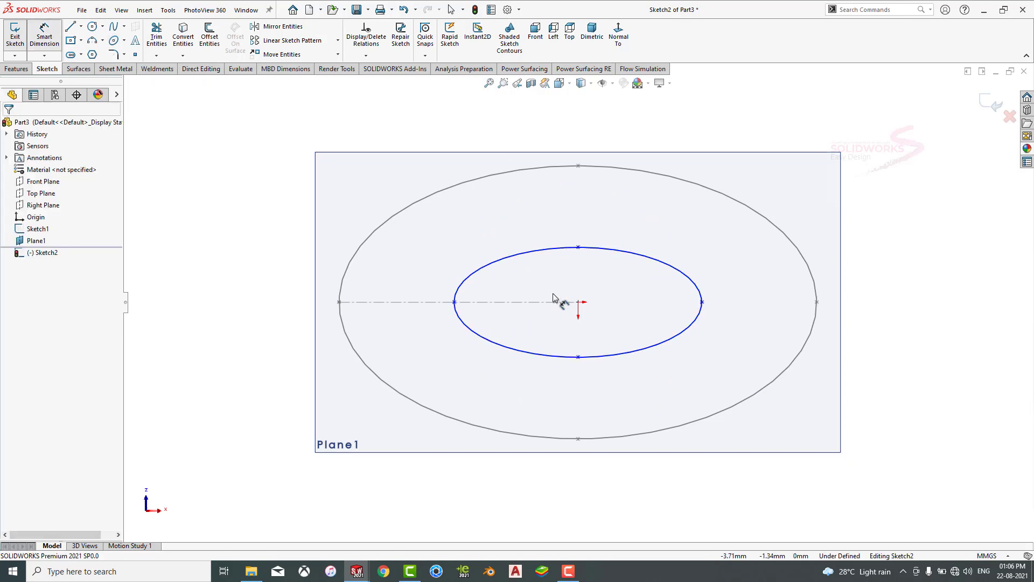
click(578, 248)
click(578, 357)
click(747, 311)
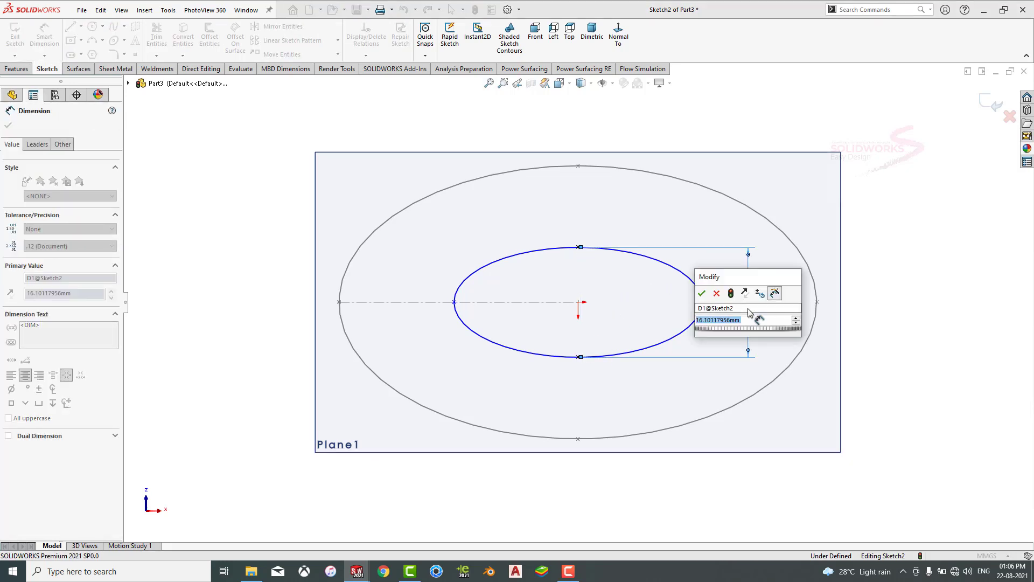
text(30)
key(Return)
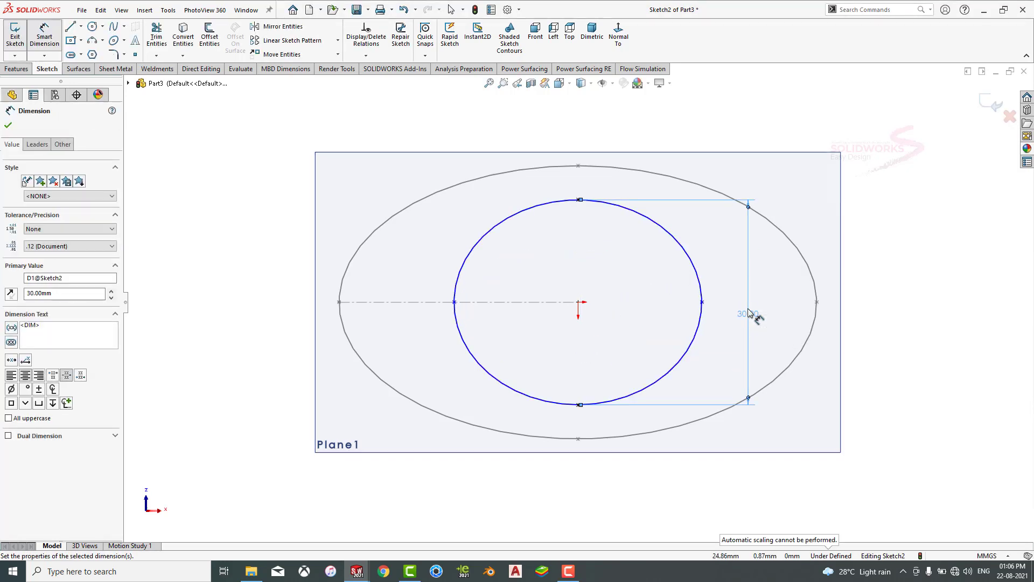
Dimension the smaller ellipse's full width between its side vertices to 40 mm and close the sketch.
click(453, 303)
click(702, 303)
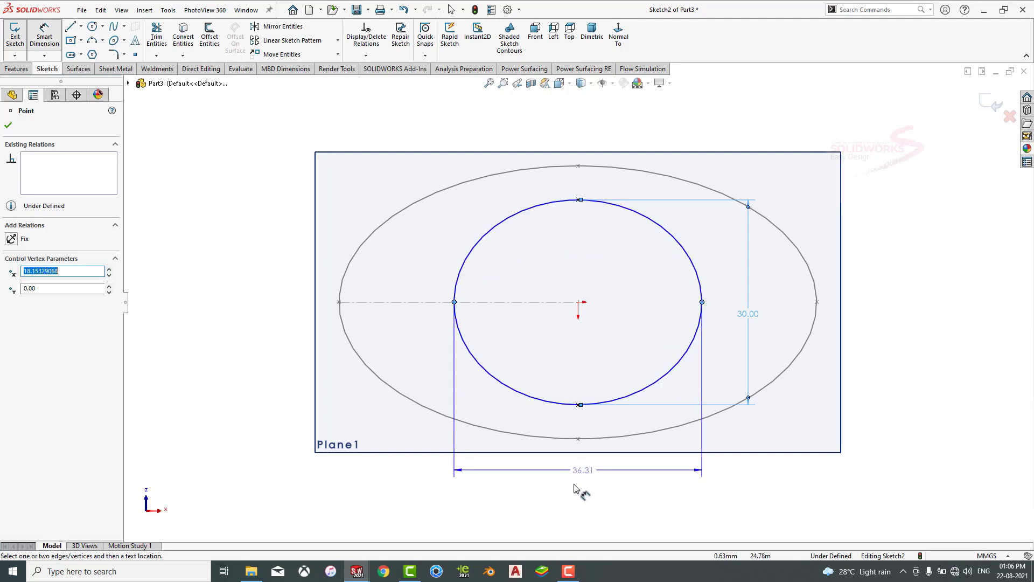
click(577, 488)
text(40)
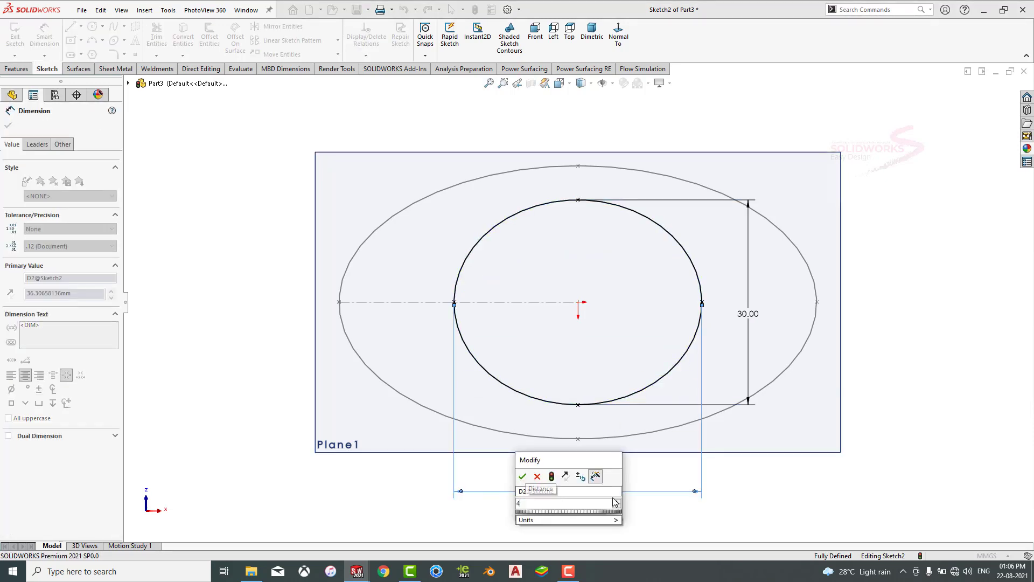
key(Return)
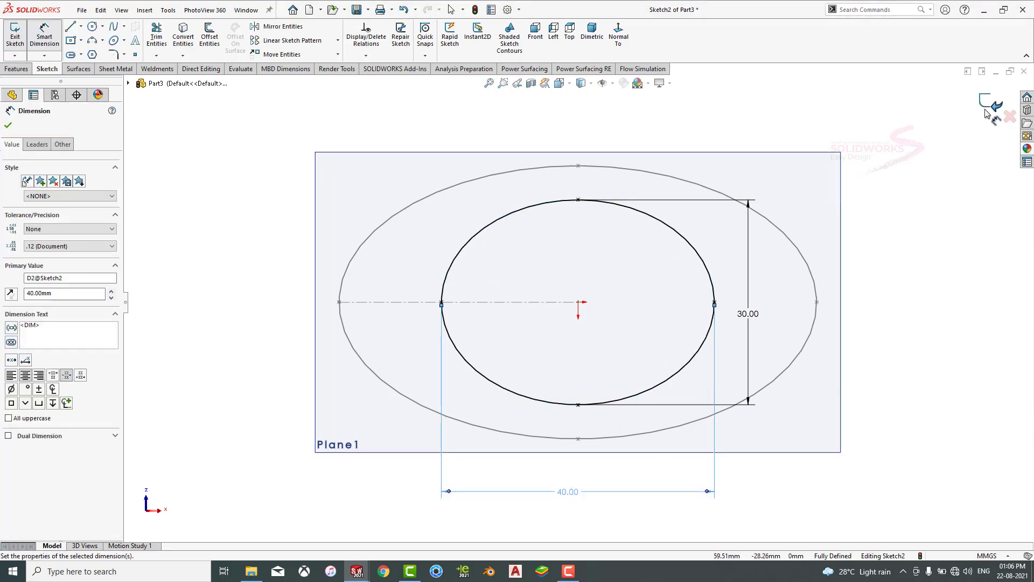
click(988, 110)
Hide the offset reference plane.
click(603, 32)
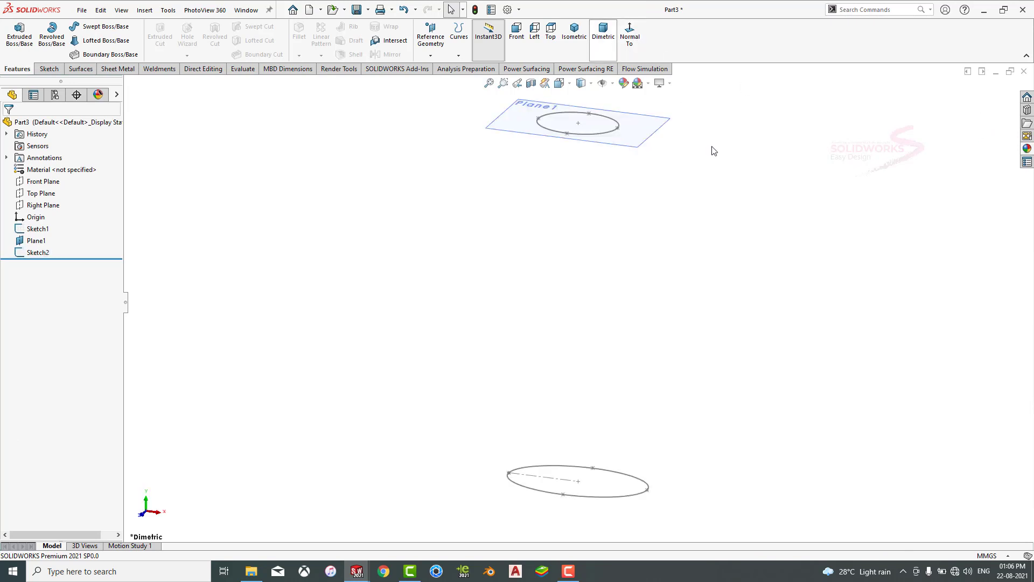
click(641, 127)
click(146, 148)
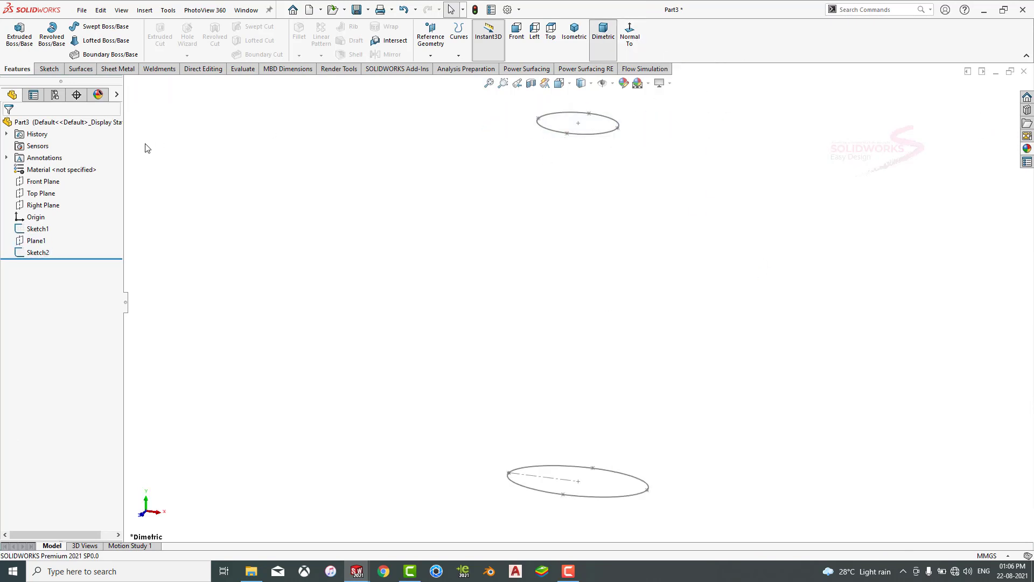
Start a sketch on the Front Plane and convert both the upper and lower ellipses into it with Convert Entities.
click(46, 181)
click(68, 163)
click(631, 40)
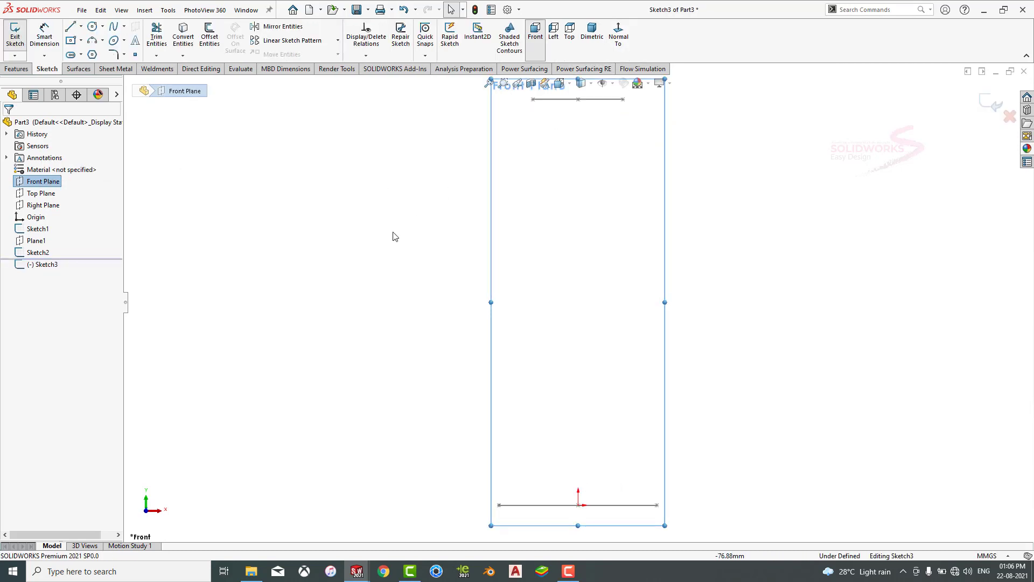
click(186, 89)
click(608, 100)
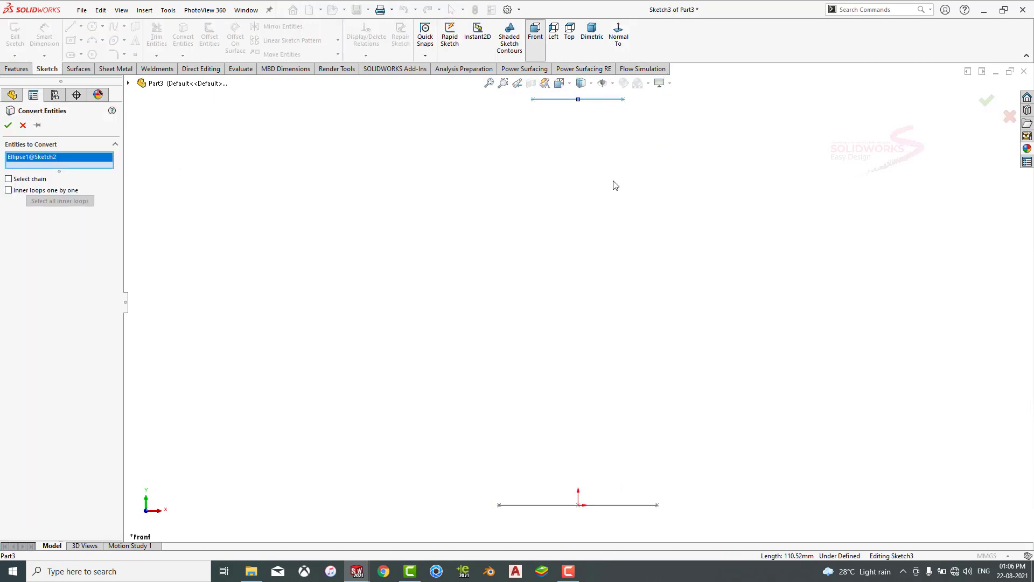
click(604, 506)
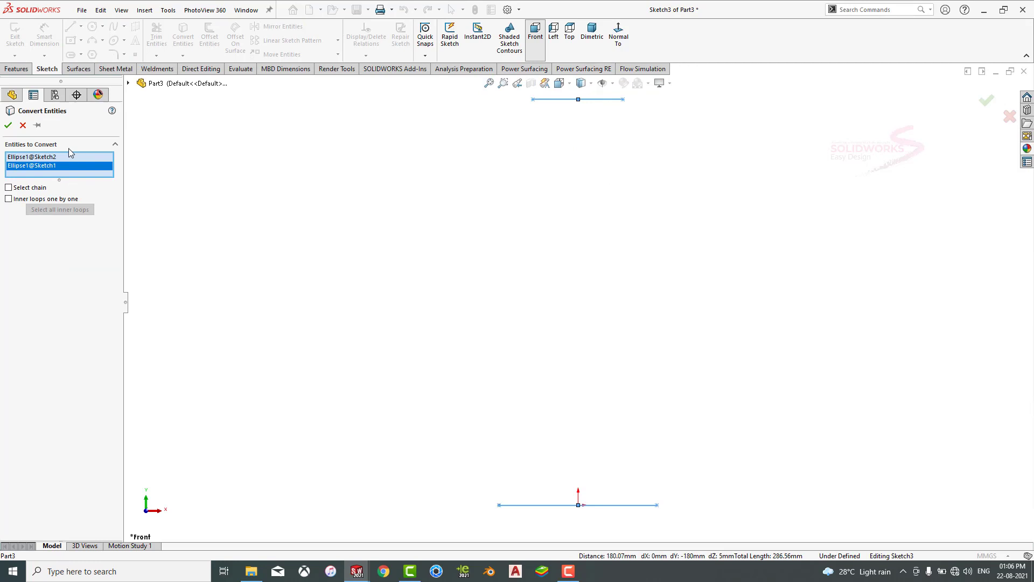
click(8, 125)
Change both converted lines to construction geometry.
drag(708, 118, 398, 460)
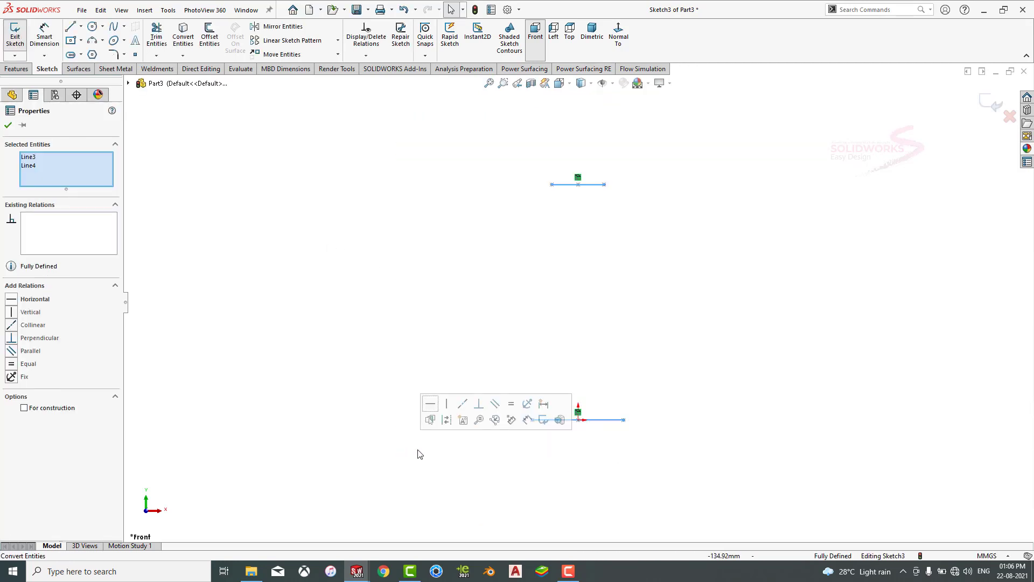
click(444, 421)
click(631, 268)
Draw a spline from the lower line's left endpoint through four intermediate points to the upper line's left endpoint as the bottle outline.
scroll(631, 269, down, 1)
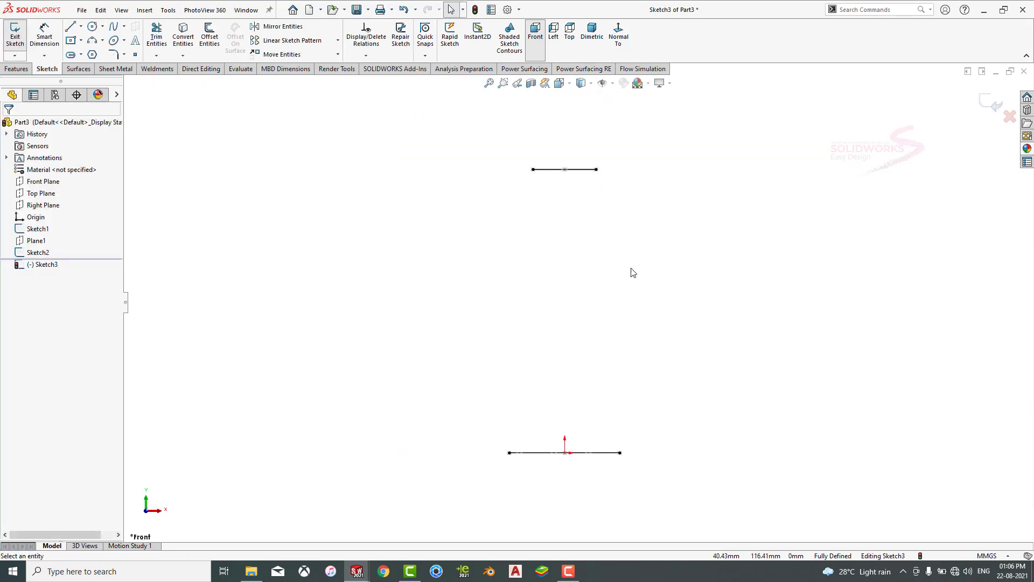
click(114, 28)
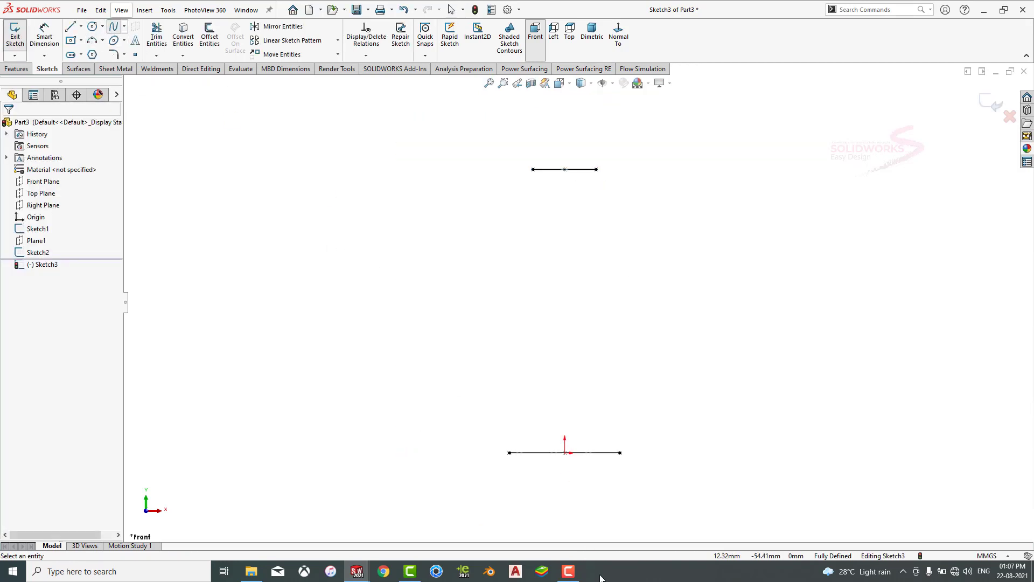
click(509, 452)
click(490, 362)
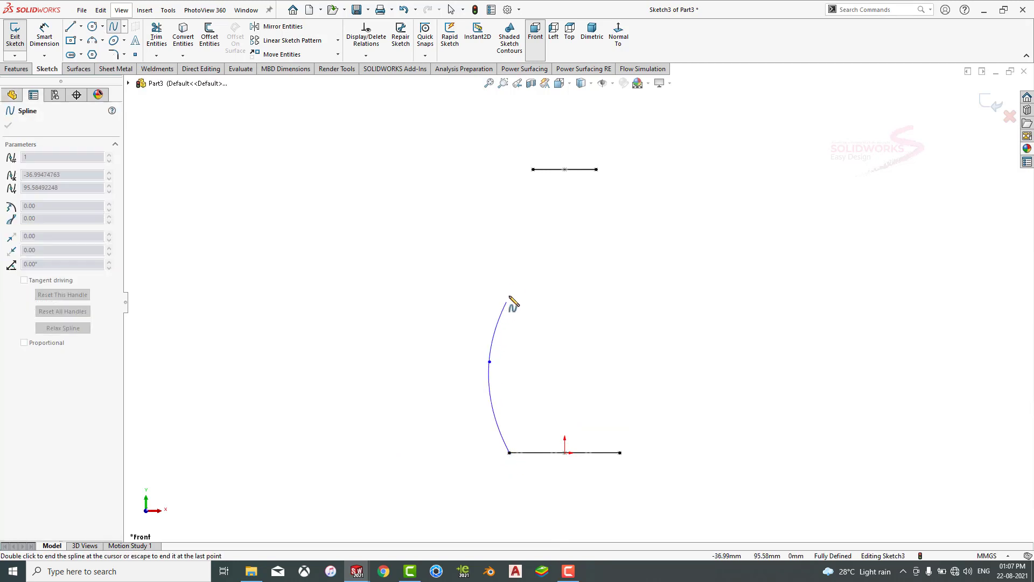
click(522, 259)
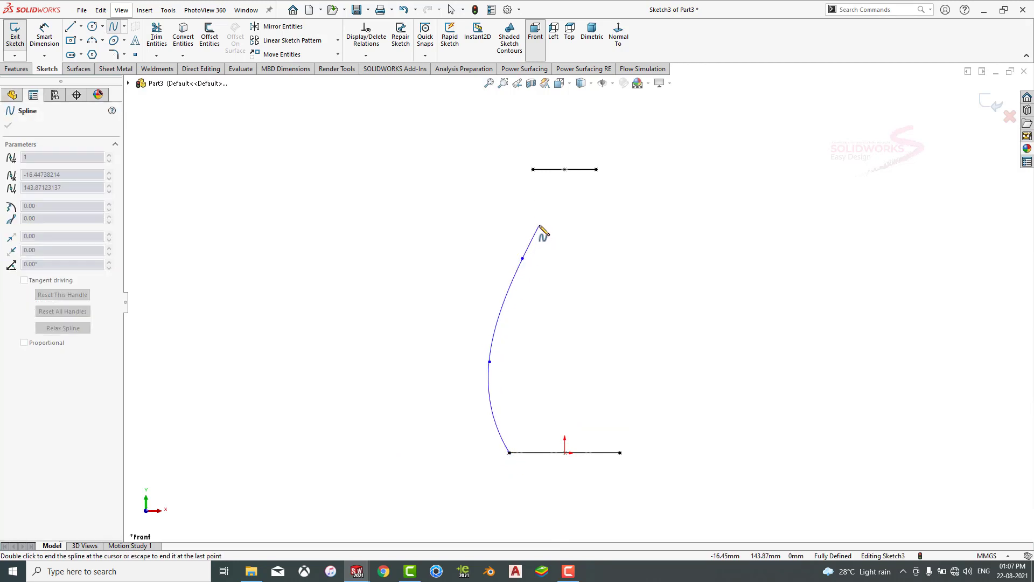
click(539, 230)
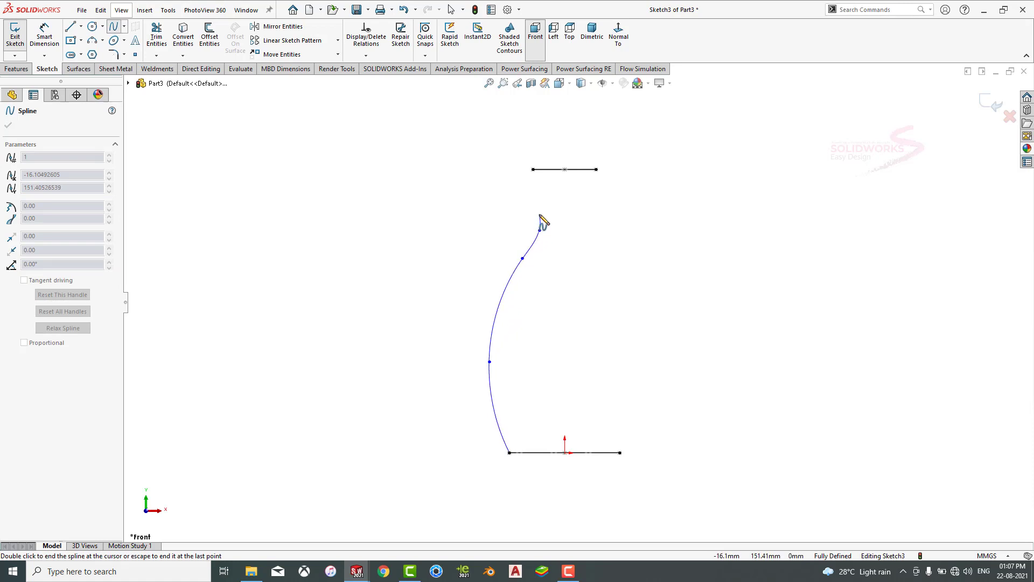
click(526, 194)
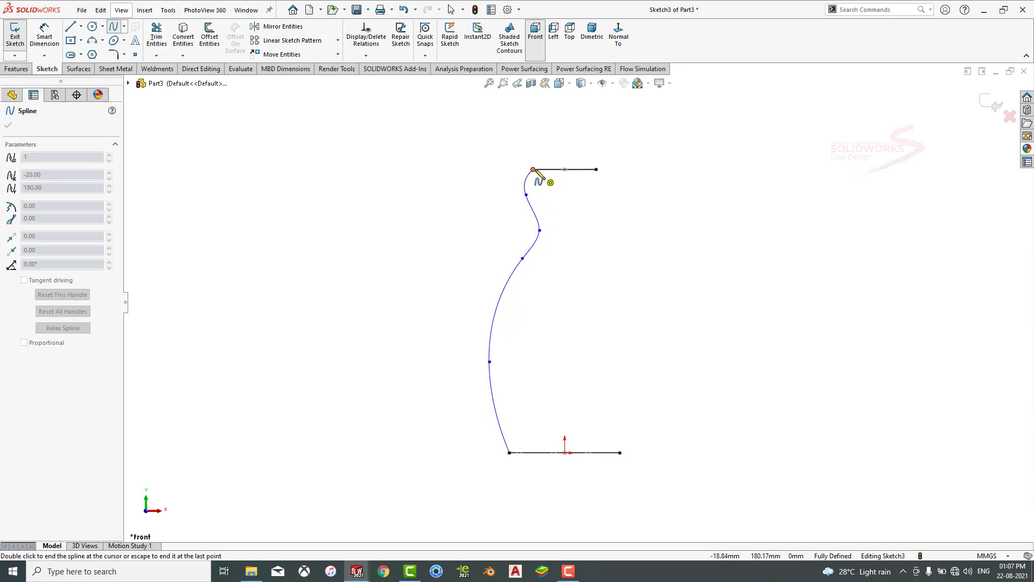
double_click(533, 170)
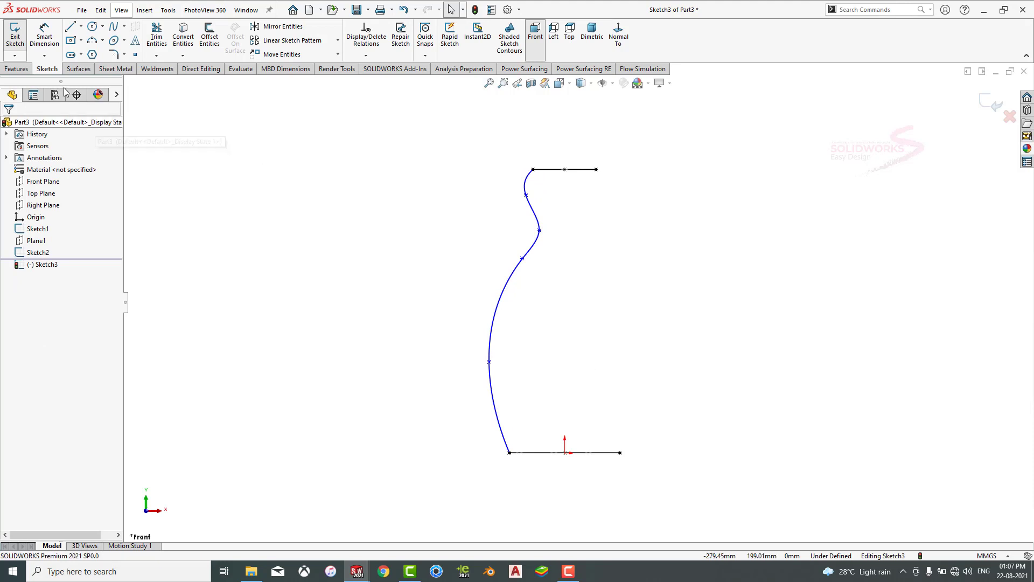
Dimension the horizontal distance from the spline's lowest intermediate point to the origin as 46 mm.
click(489, 362)
click(565, 453)
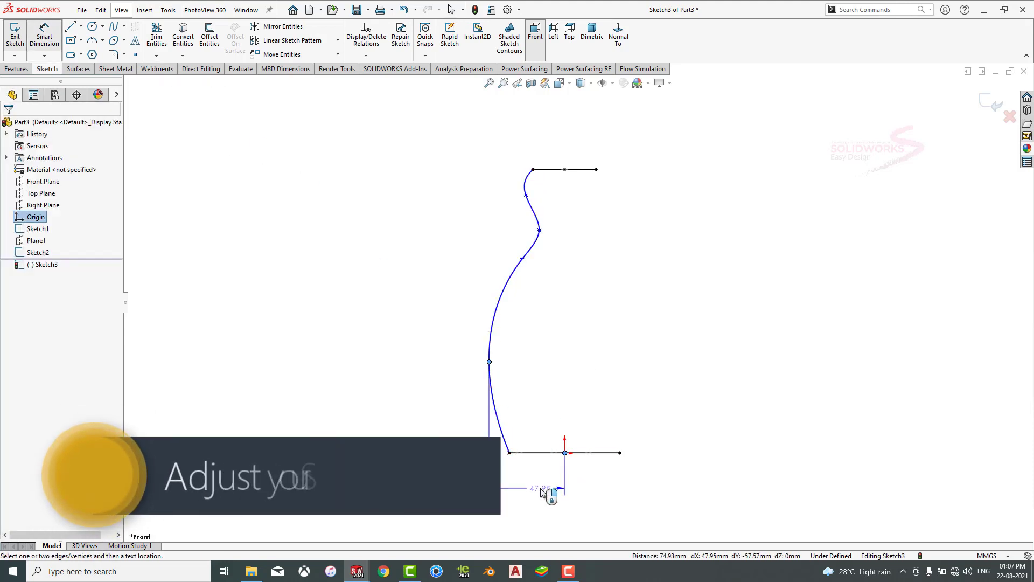
click(555, 493)
text(46)
key(Return)
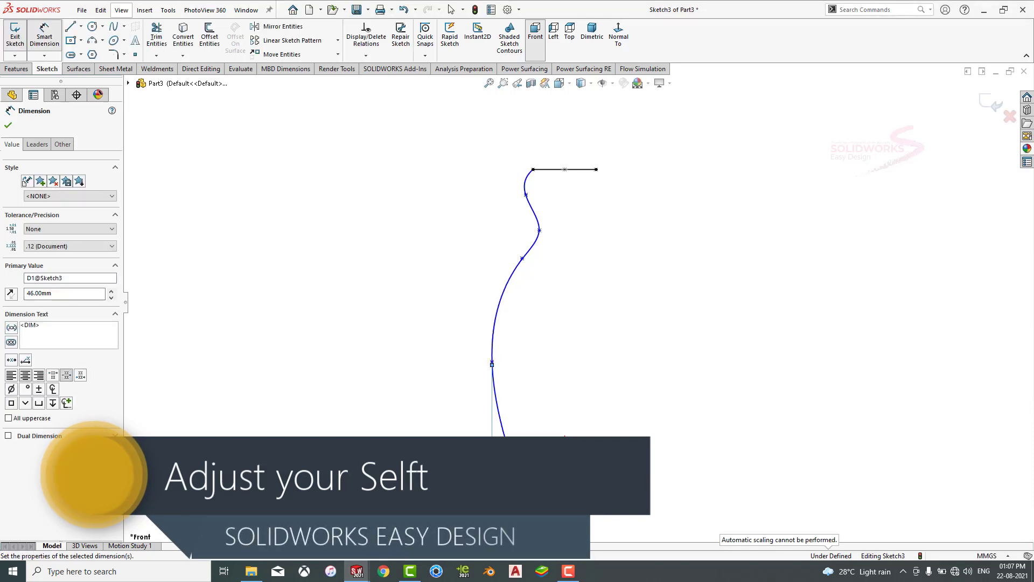
Dimension the height of the spline's lowest intermediate point above the base line as 72 mm and close the sketch.
click(492, 363)
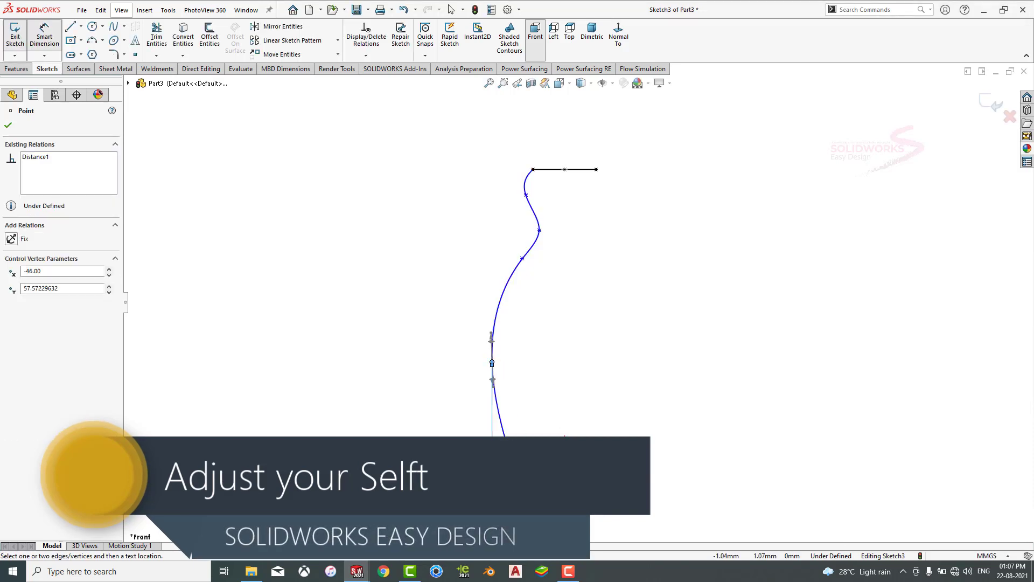
click(562, 453)
click(438, 411)
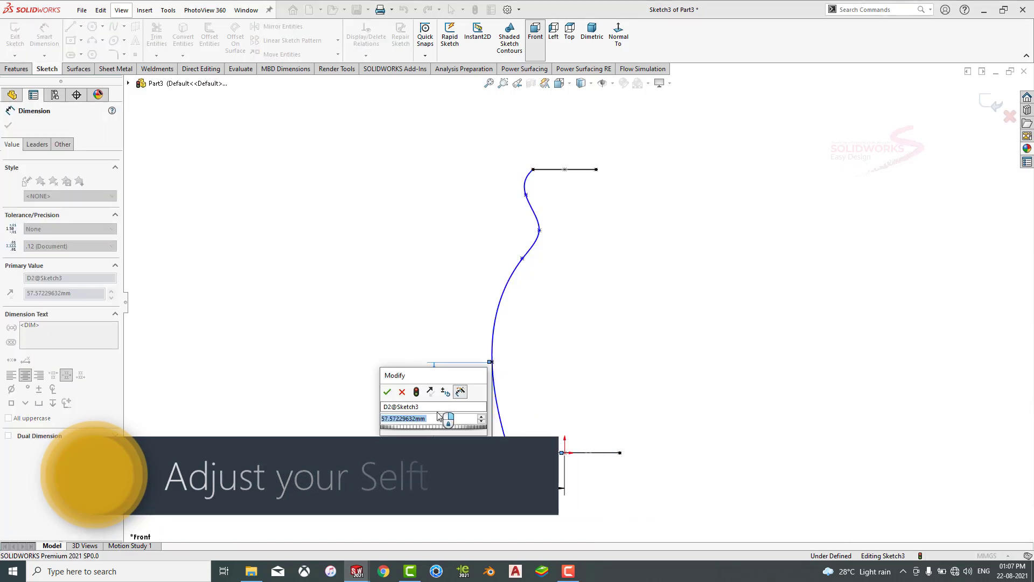
text(72)
key(Return)
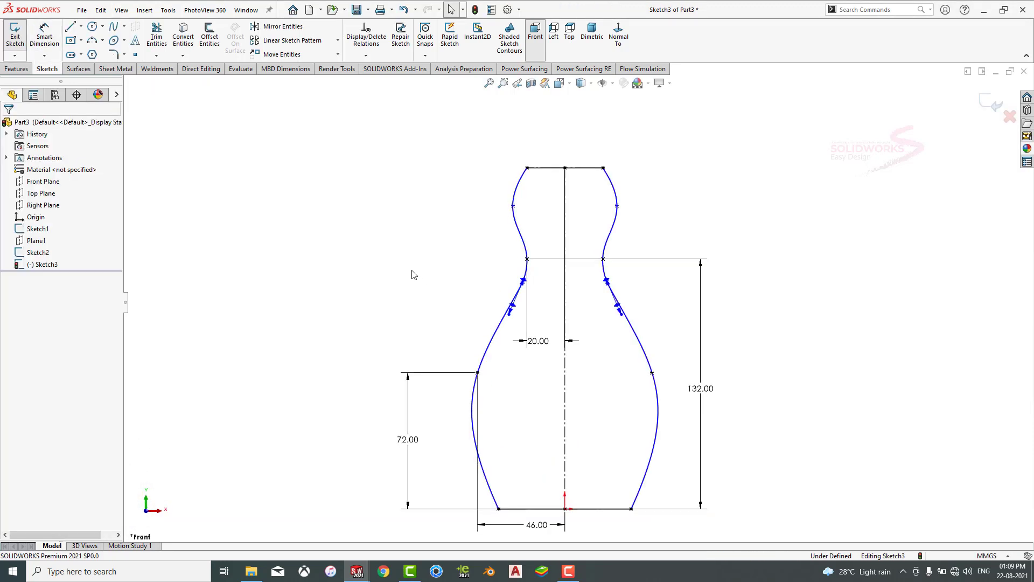
click(996, 111)
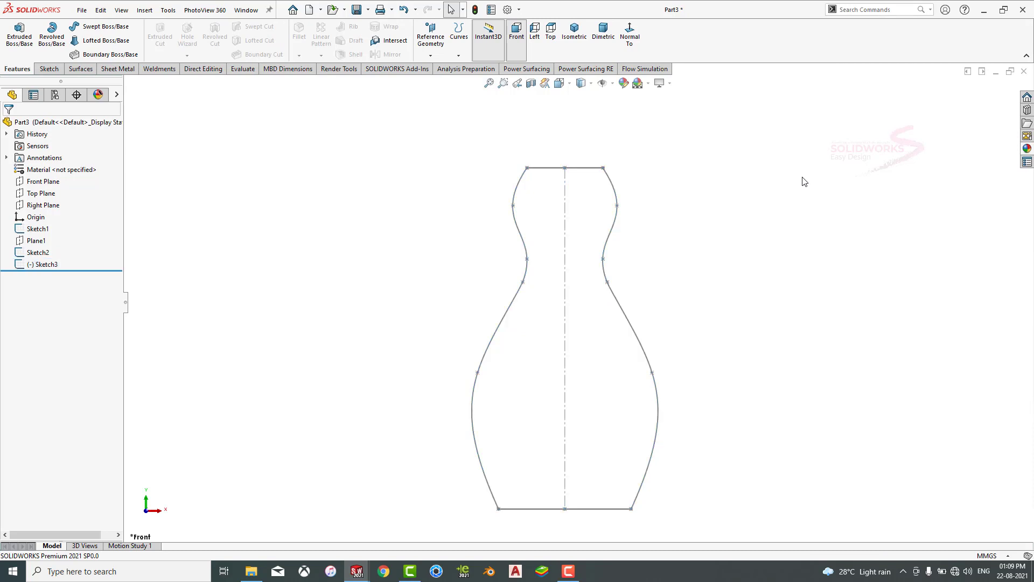
Start a Boundary Surface in isometric view with the upper and lower ellipses as the Direction 1 curves.
click(574, 32)
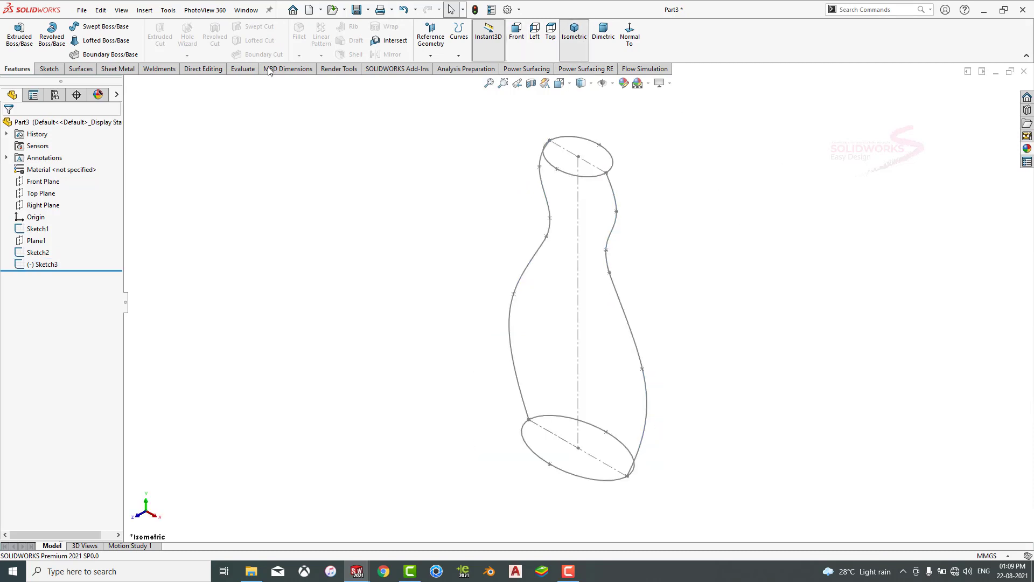
click(81, 68)
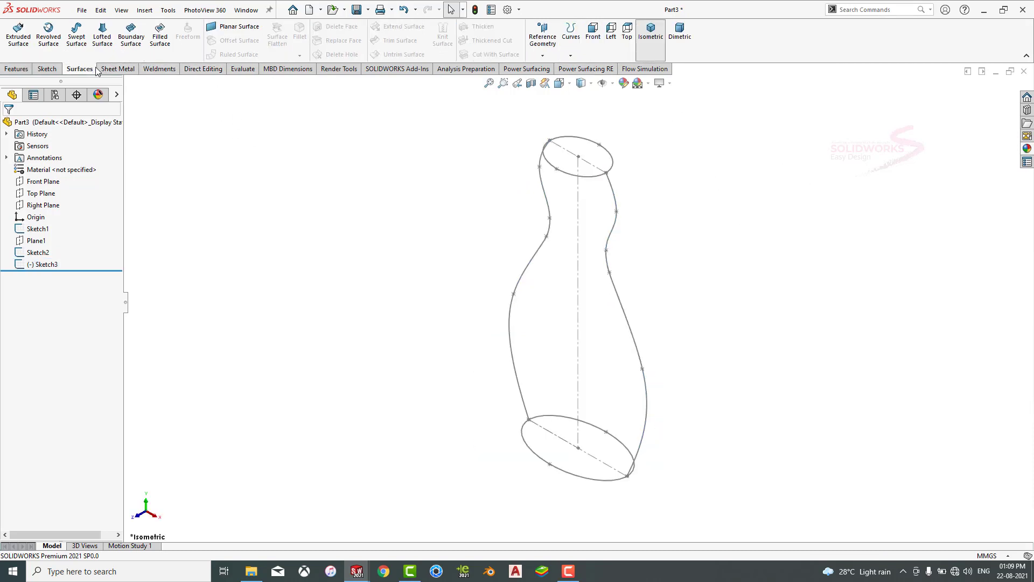
click(131, 38)
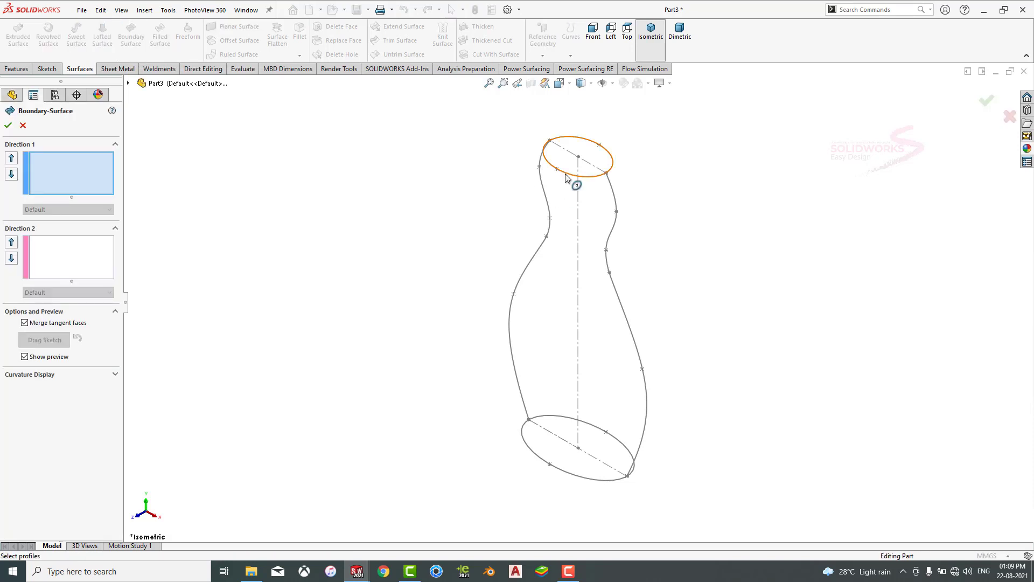
click(568, 177)
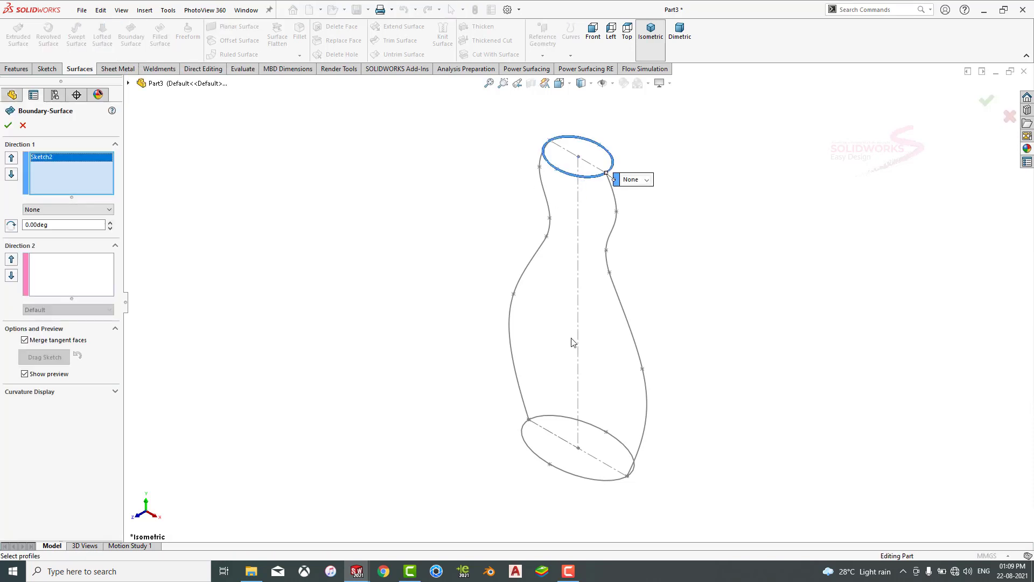
click(574, 478)
Add the left and right outline splines as open-loop Direction 2 curves and create the boundary surface.
click(67, 272)
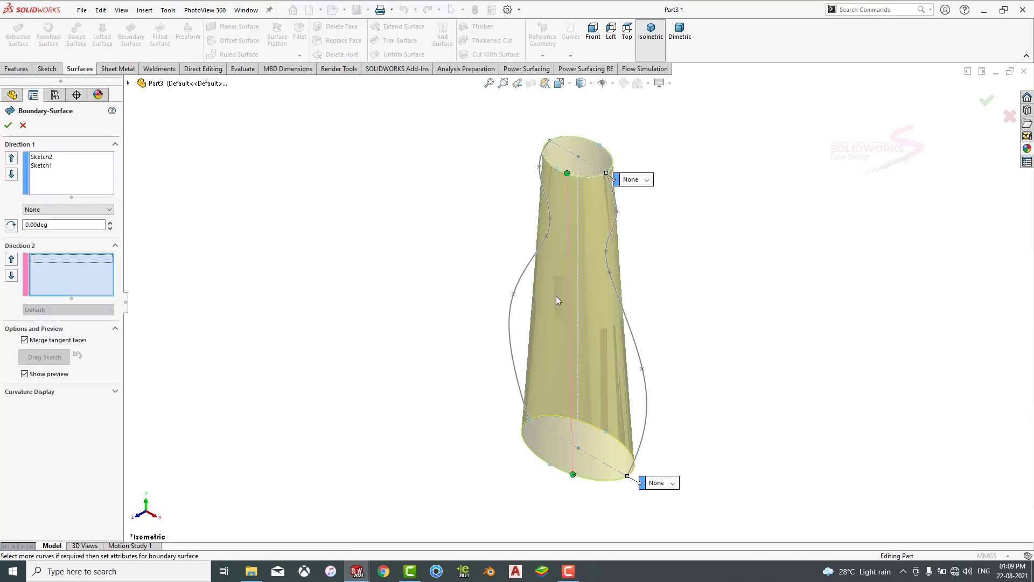
click(531, 272)
click(560, 224)
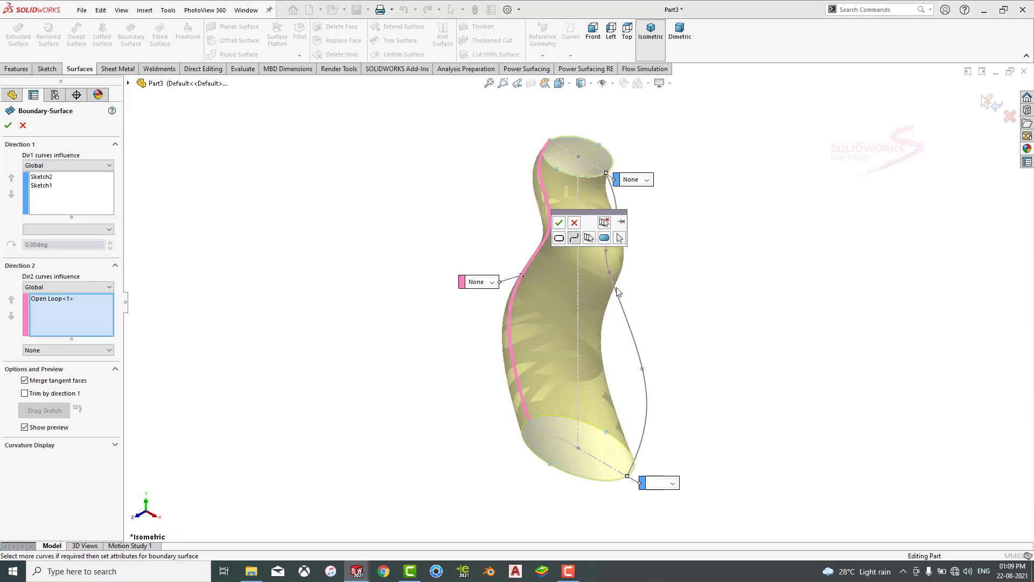
click(633, 323)
click(656, 351)
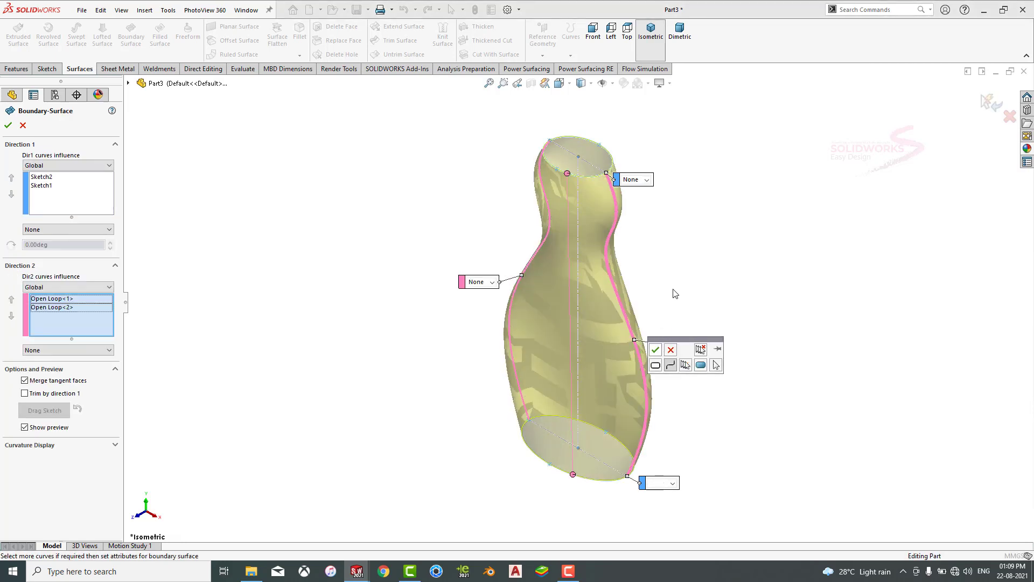
key(Return)
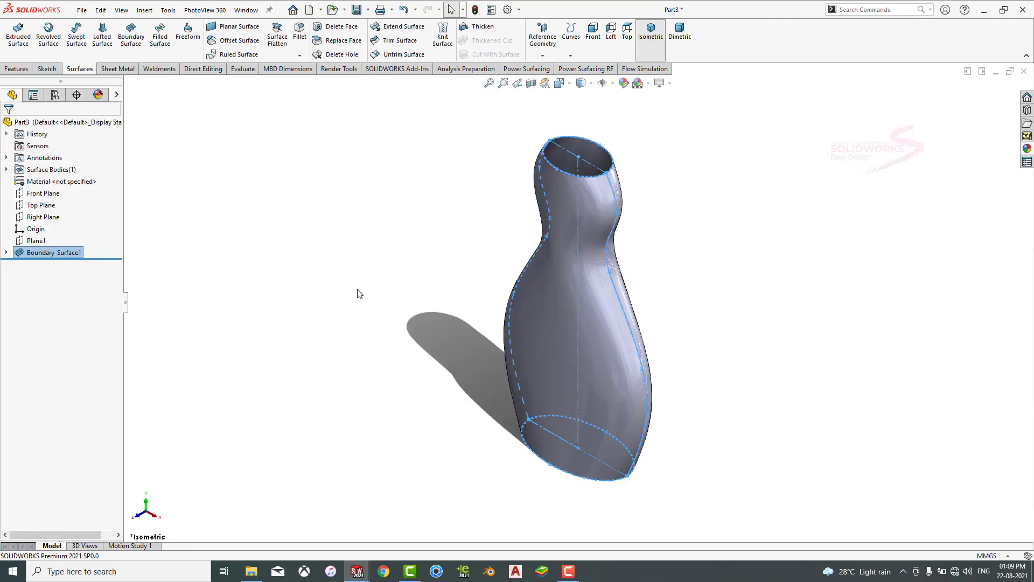
Apply the white high gloss plastic appearance to the model and save it on the Desktop as Part2, replacing the existing file.
click(1027, 149)
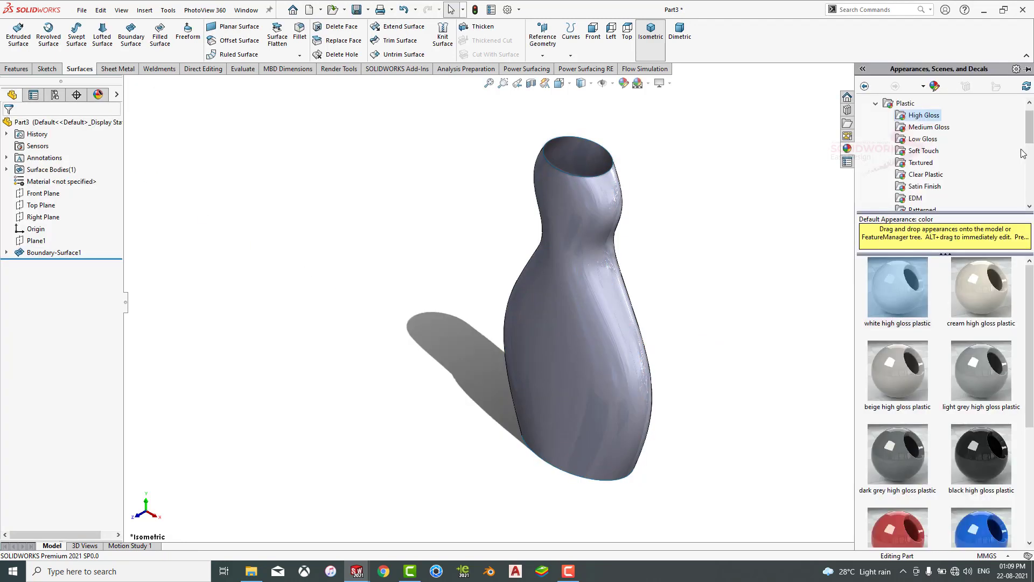
double_click(912, 303)
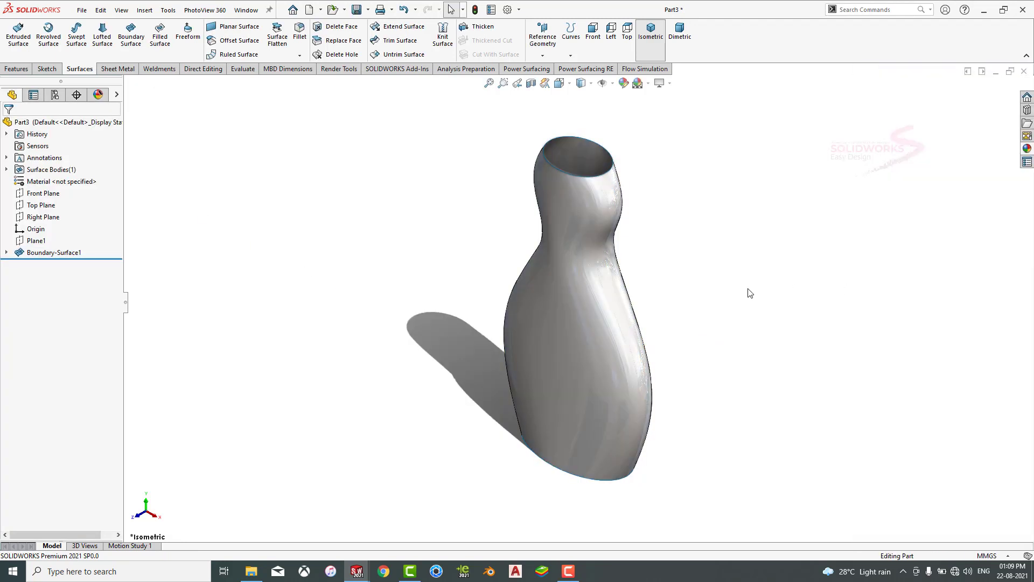
key(ctrl+s)
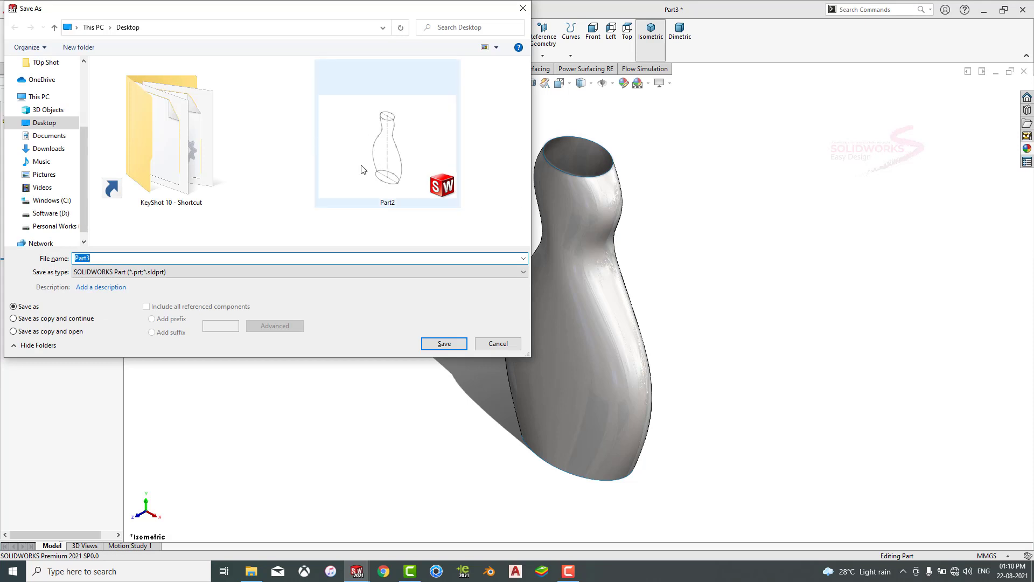
click(362, 169)
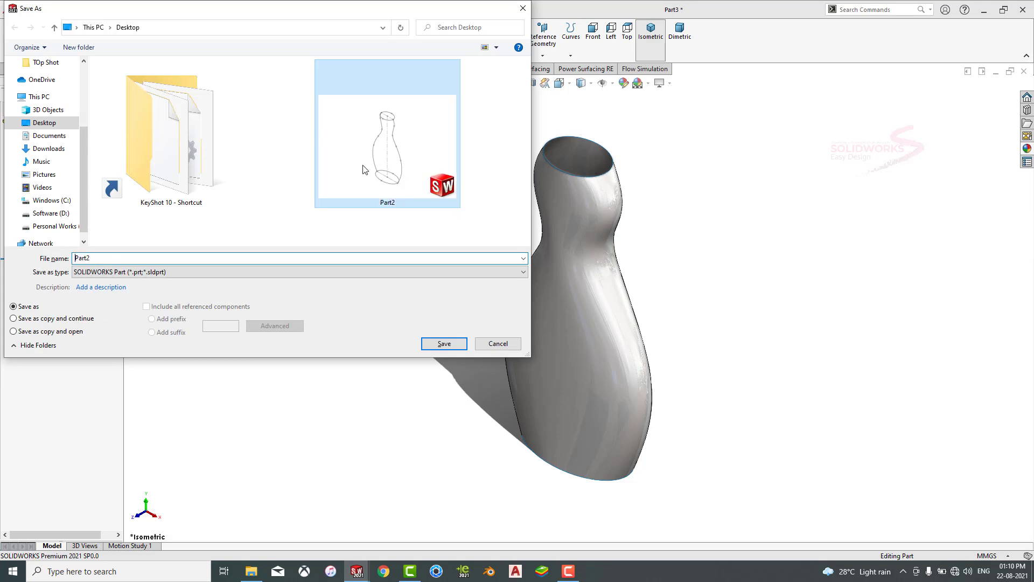
click(445, 344)
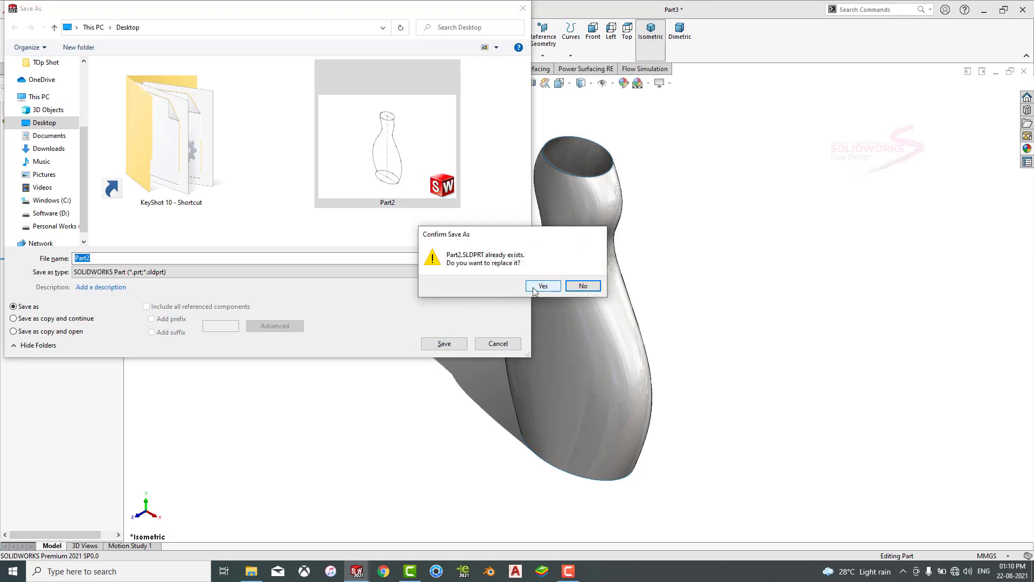
click(542, 286)
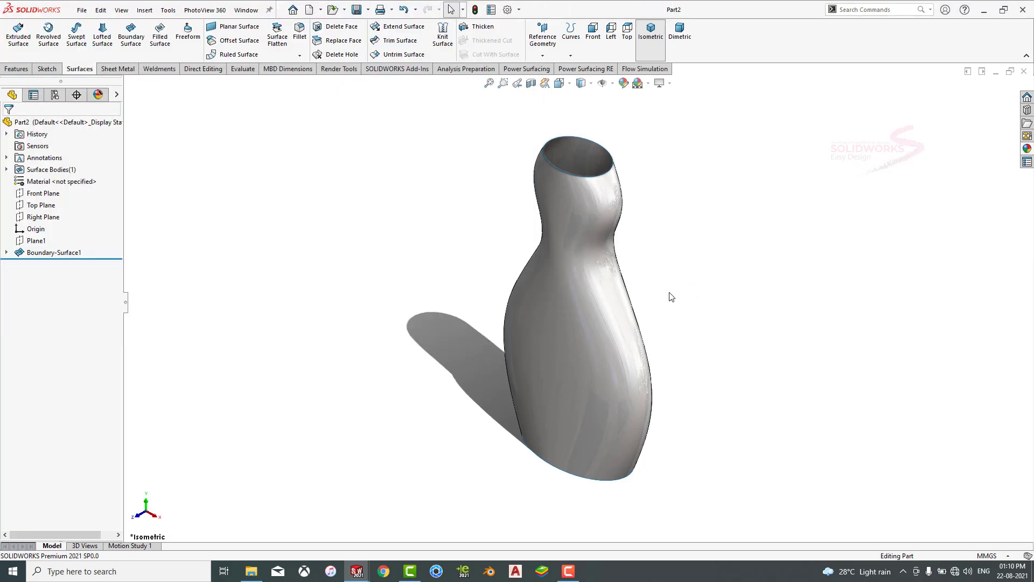
Edit the outline sketch under the boundary surface and adjust the left spline's handles at the shoulder and the upper bulge.
middle_drag(671, 297, 695, 194)
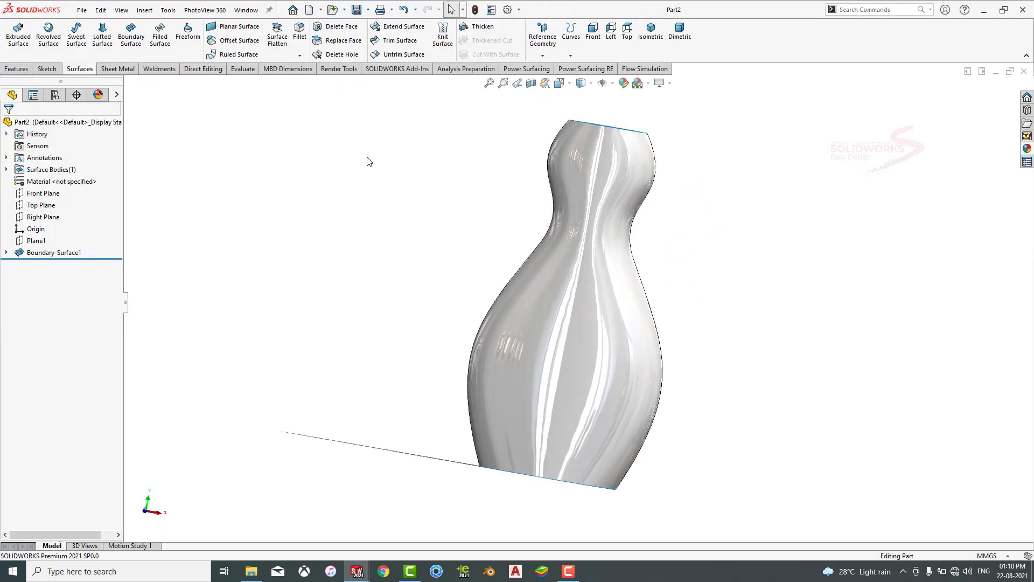
click(6, 253)
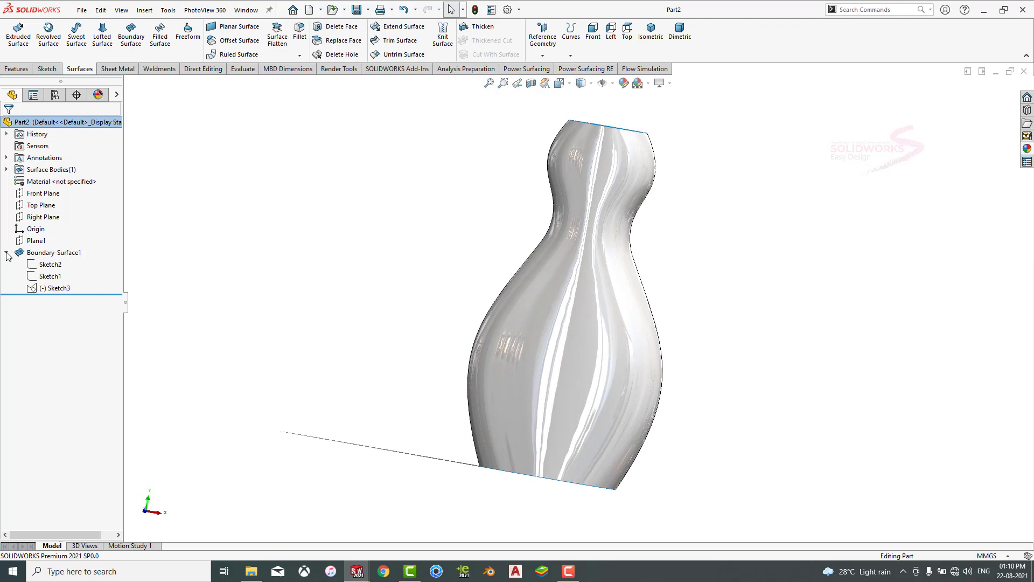
click(55, 288)
click(70, 258)
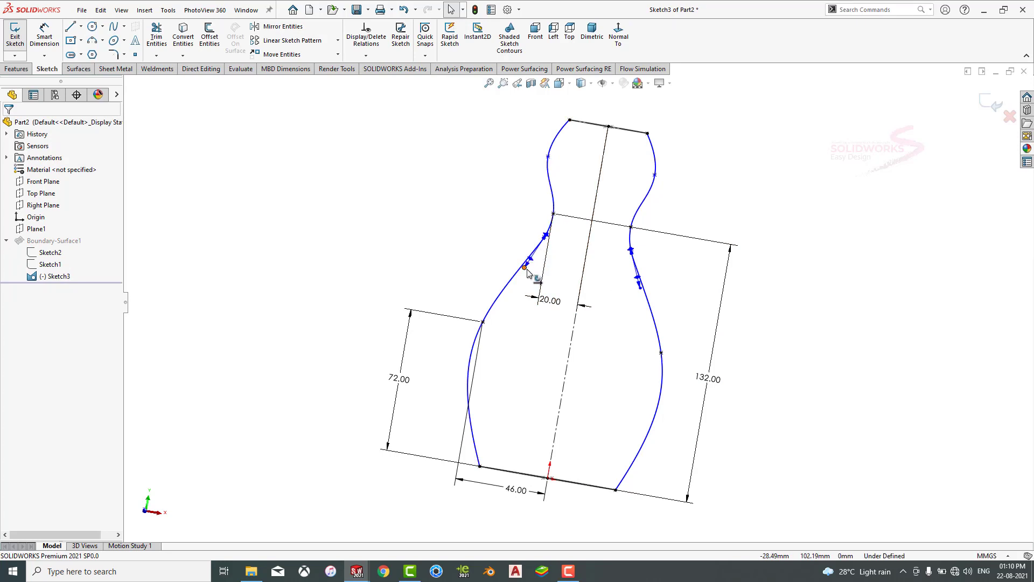
drag(528, 270, 524, 268)
click(545, 173)
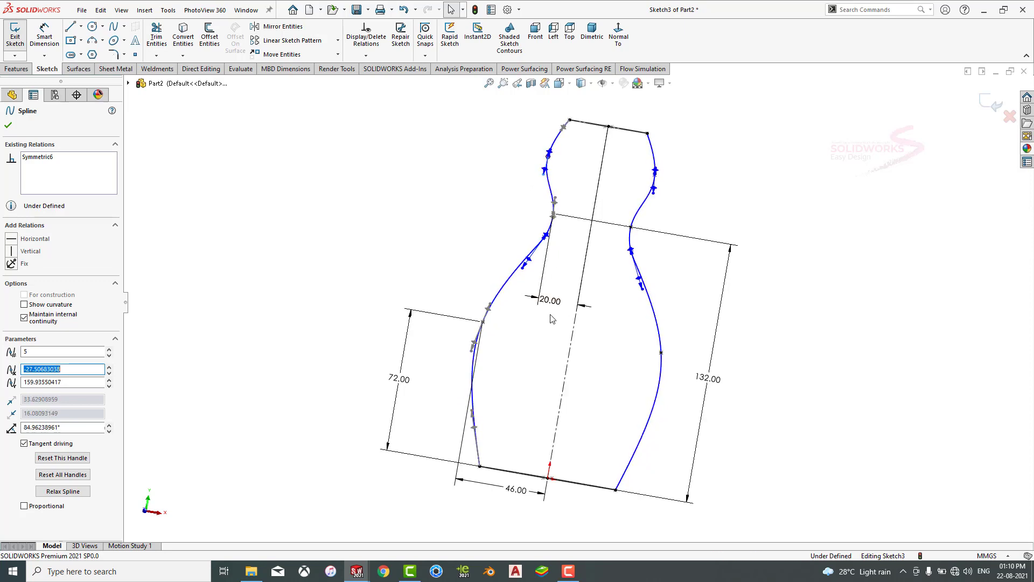
Try a distance of 23 mm between the neck point and the centerline, and undo the change.
click(549, 299)
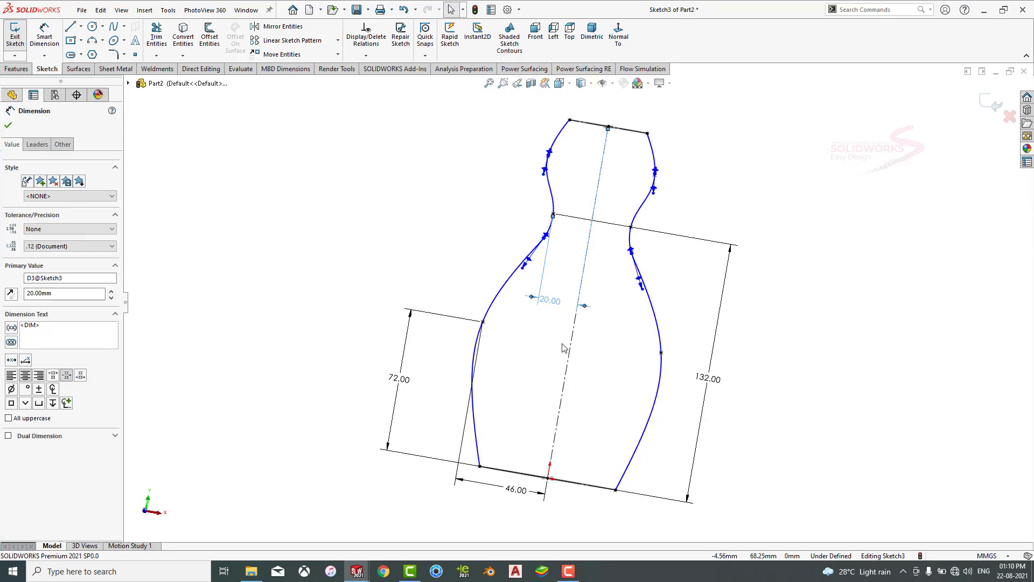
double_click(554, 304)
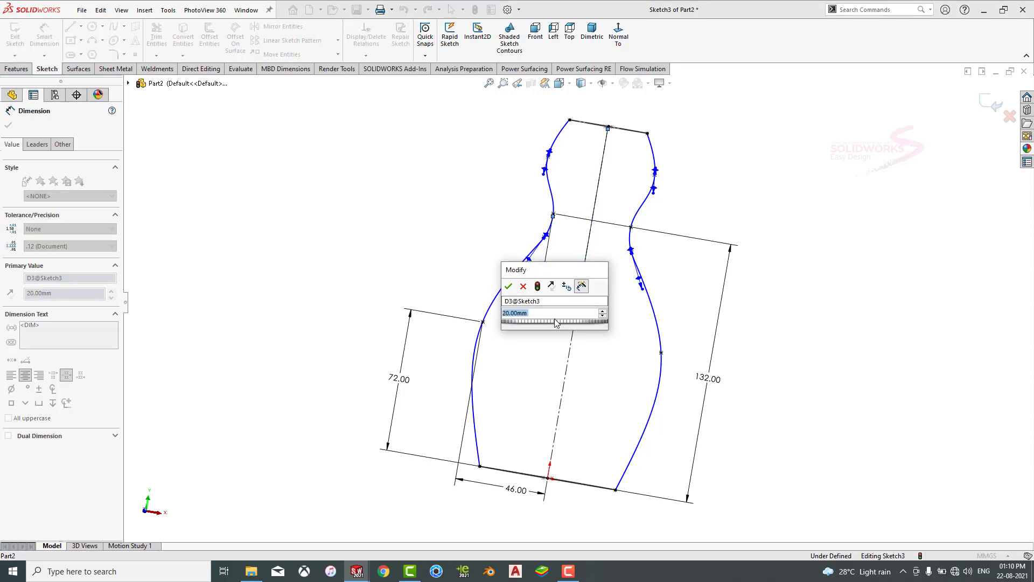
text(23)
key(Return)
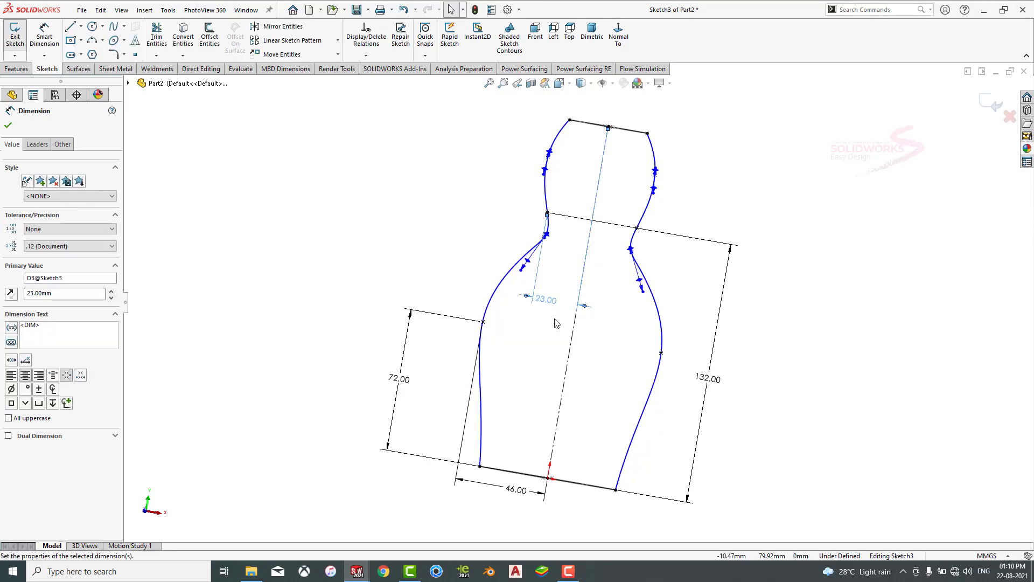
key(ctrl+z)
Close the outline sketch to rebuild the boundary surface.
click(997, 106)
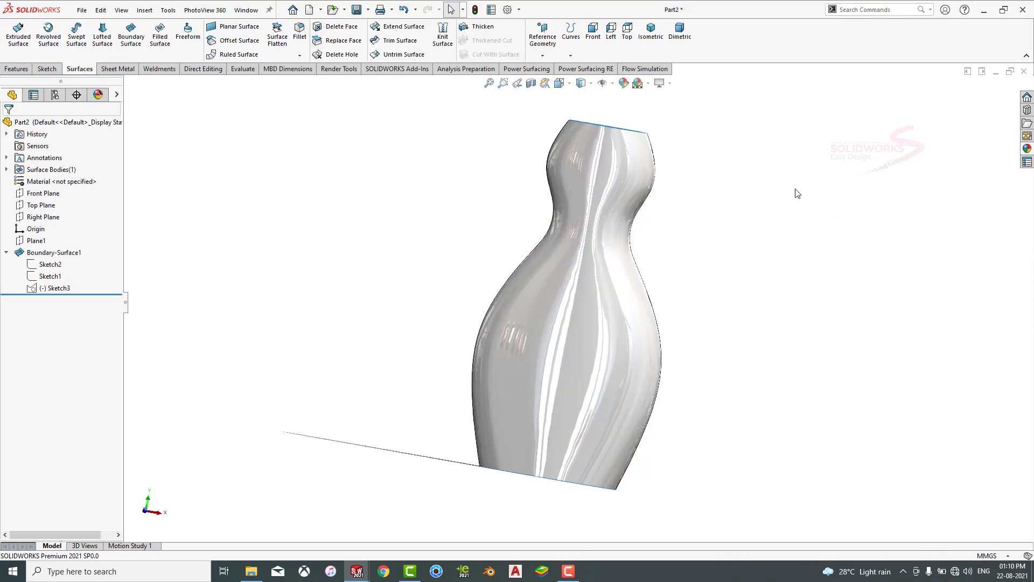
Inspect the 3D spline sketch wrapped around the bottle and close it to rebuild the split line.
mouse_move(796, 189)
middle_down()
mouse_move(674, 259)
mouse_move(535, 228)
mouse_move(668, 253)
mouse_move(658, 233)
middle_up()
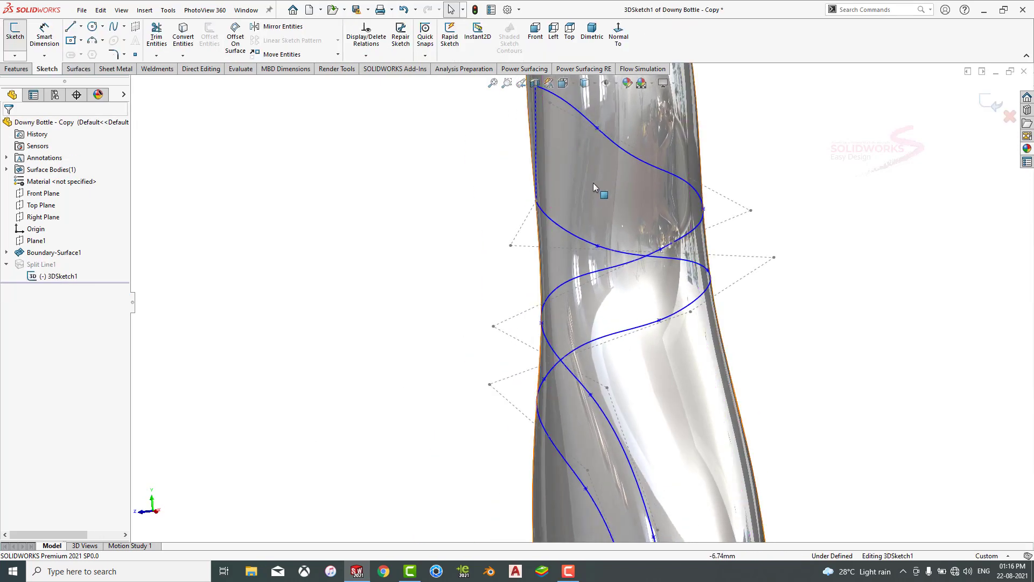
middle_drag(593, 183, 443, 194)
scroll(679, 293, up, 5)
mouse_move(679, 294)
middle_down()
mouse_move(686, 343)
mouse_move(618, 307)
mouse_move(436, 345)
middle_up()
scroll(715, 460, down, 2)
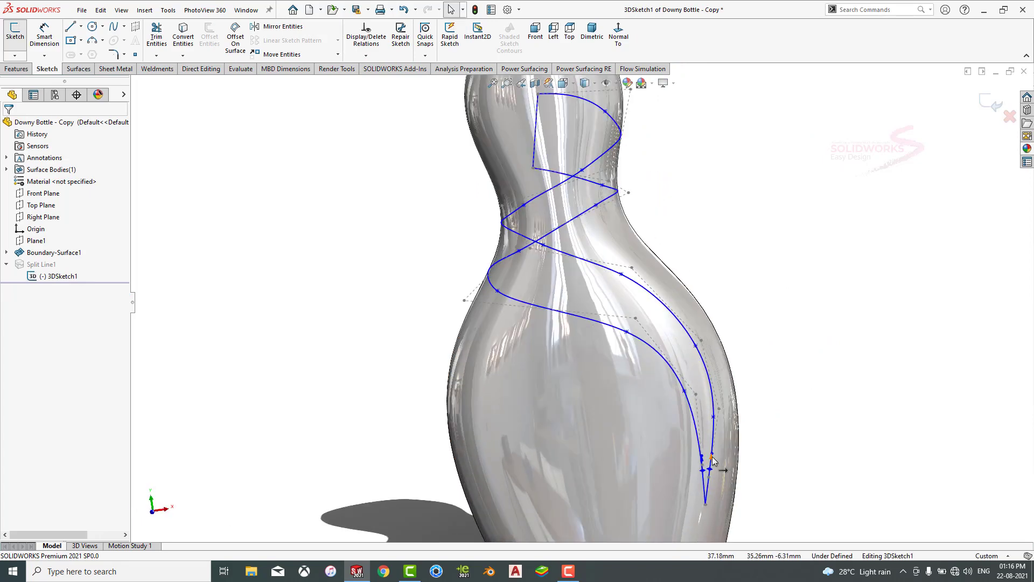
scroll(715, 460, down, 2)
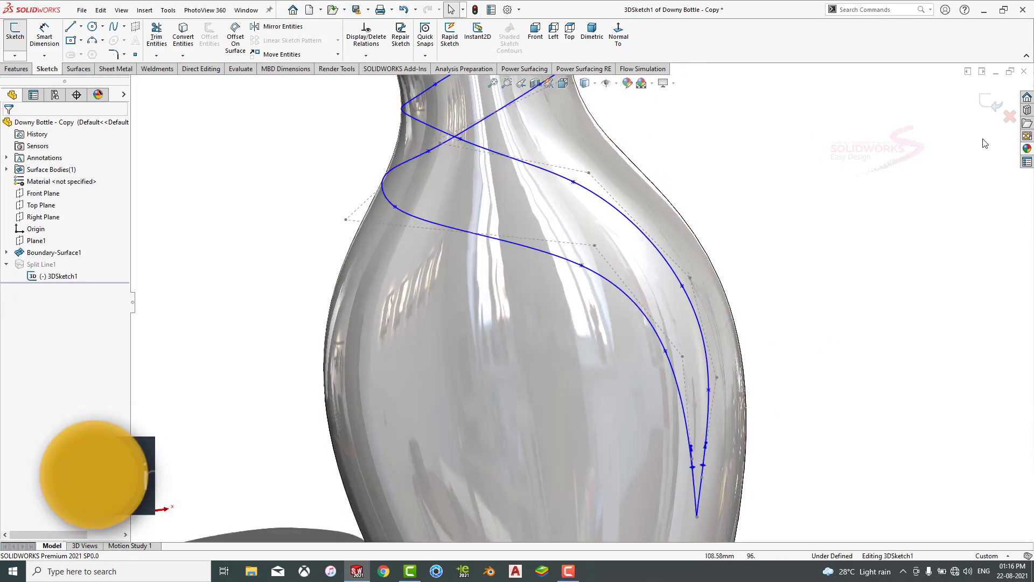
click(993, 103)
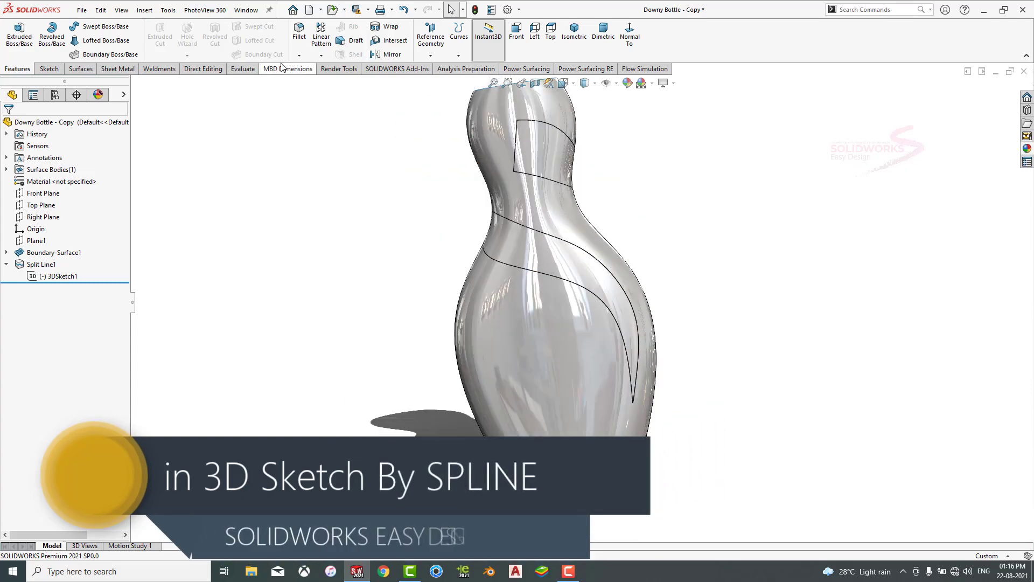
Delete the spiral band face bounded by the split line, using Delete Face with the Delete option.
click(81, 69)
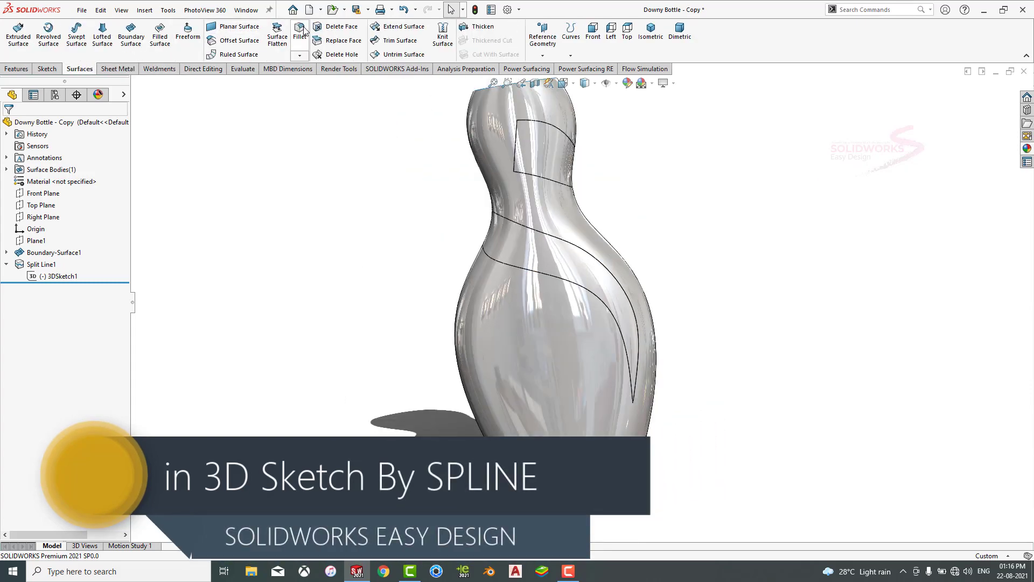
click(337, 26)
click(542, 153)
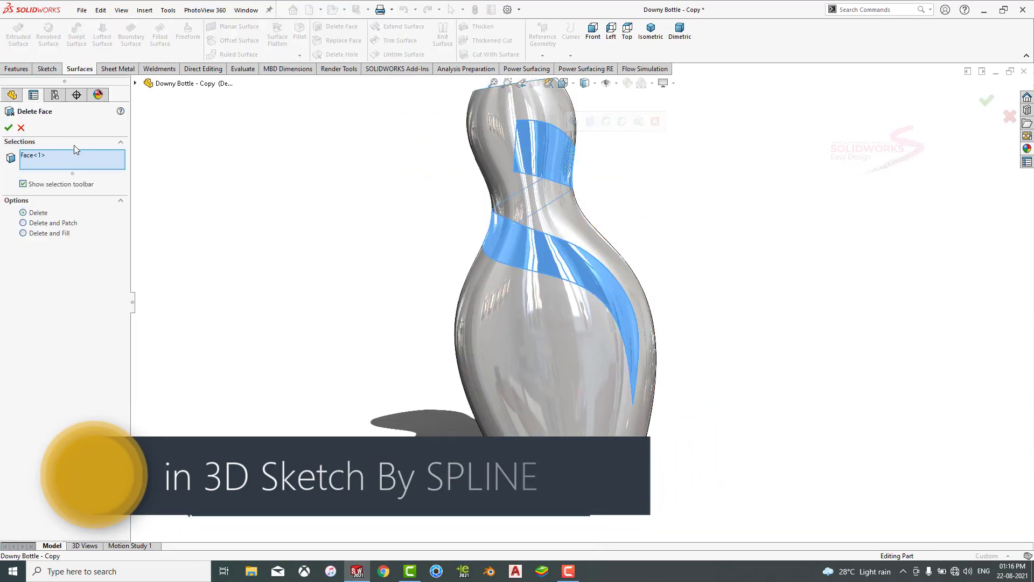
click(9, 129)
middle_drag(337, 235, 635, 220)
Show the bottle in isometric view and apply the Plain White scene, dismissing the lighting notice.
click(627, 32)
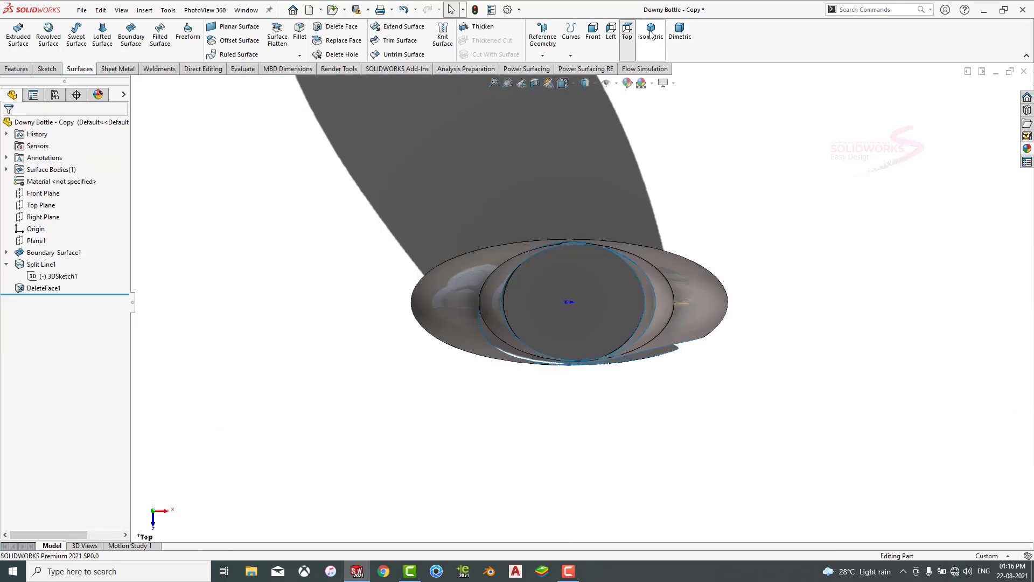
click(651, 32)
click(653, 84)
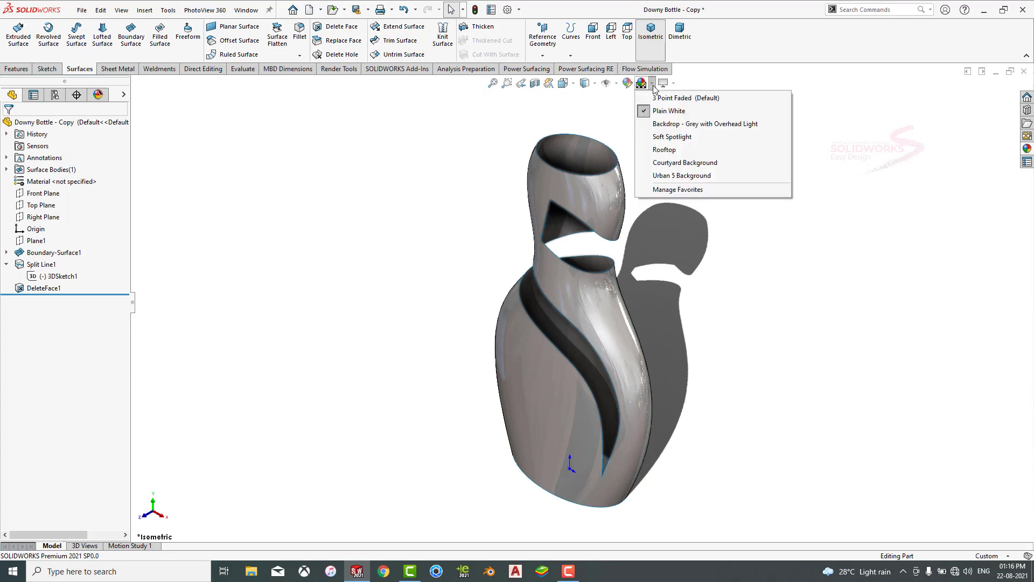
click(670, 112)
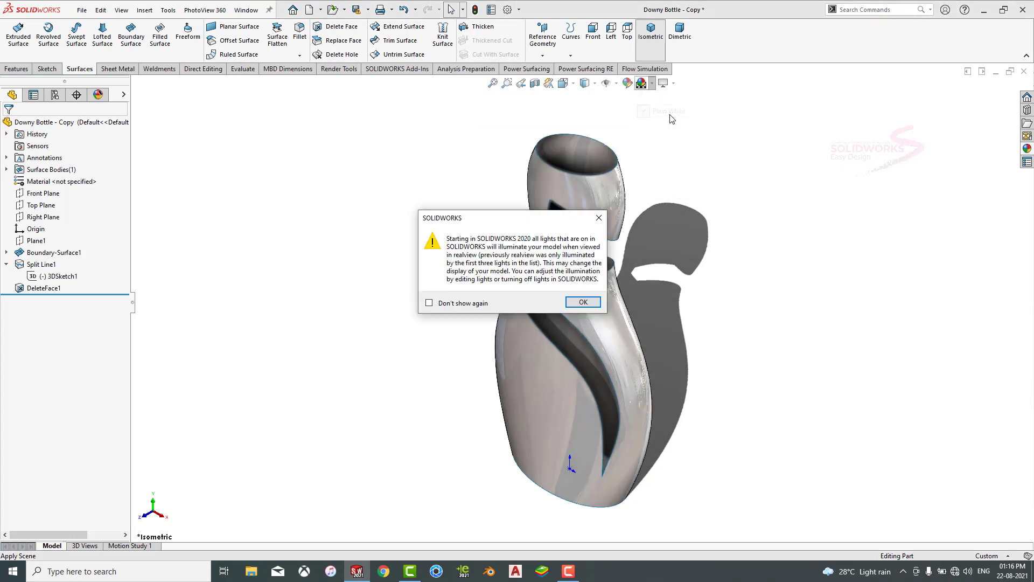
click(582, 301)
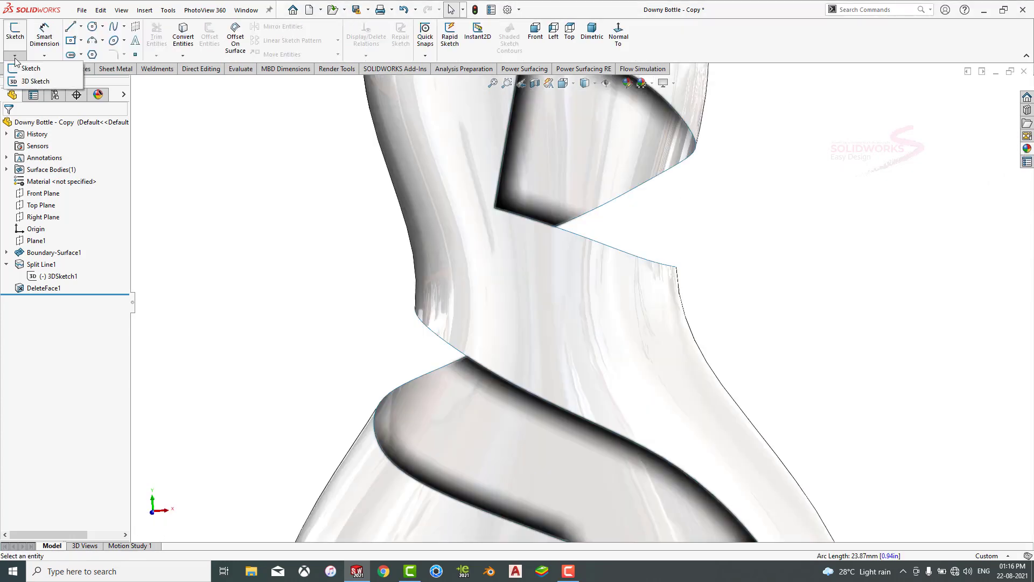
In a new 3D sketch, place a point on the lower corner of the upper band opening.
click(134, 55)
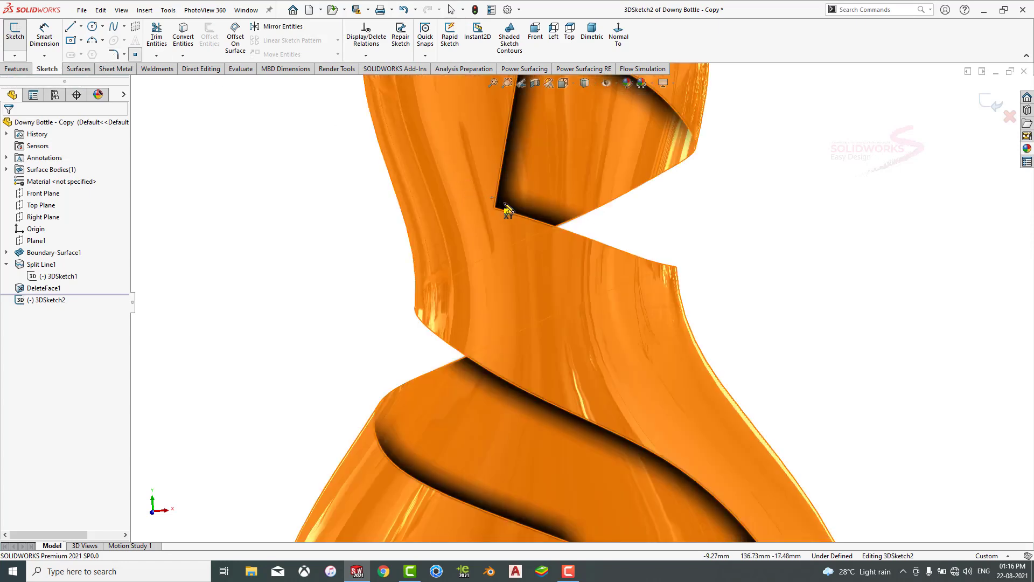
click(494, 208)
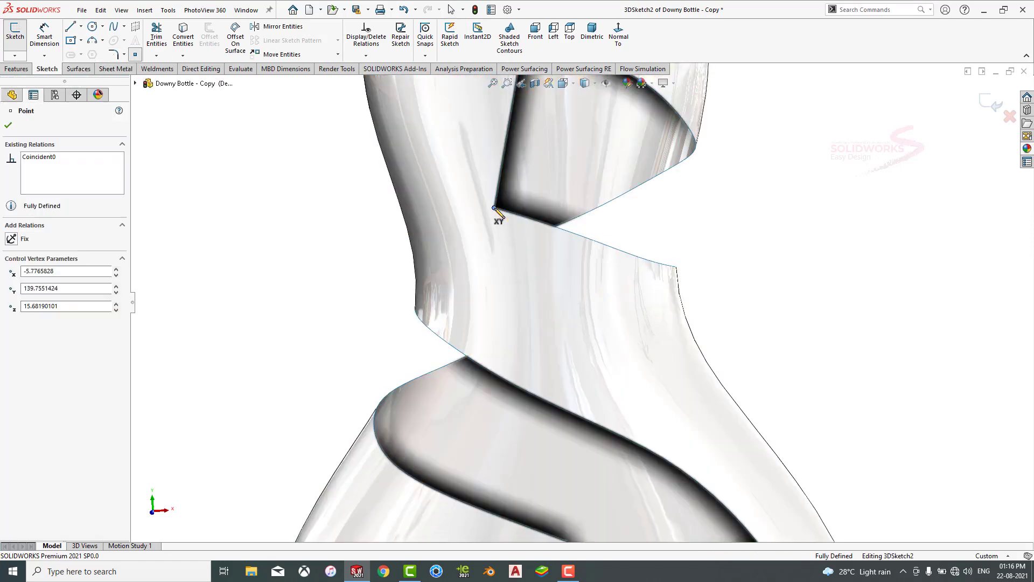
key(Escape)
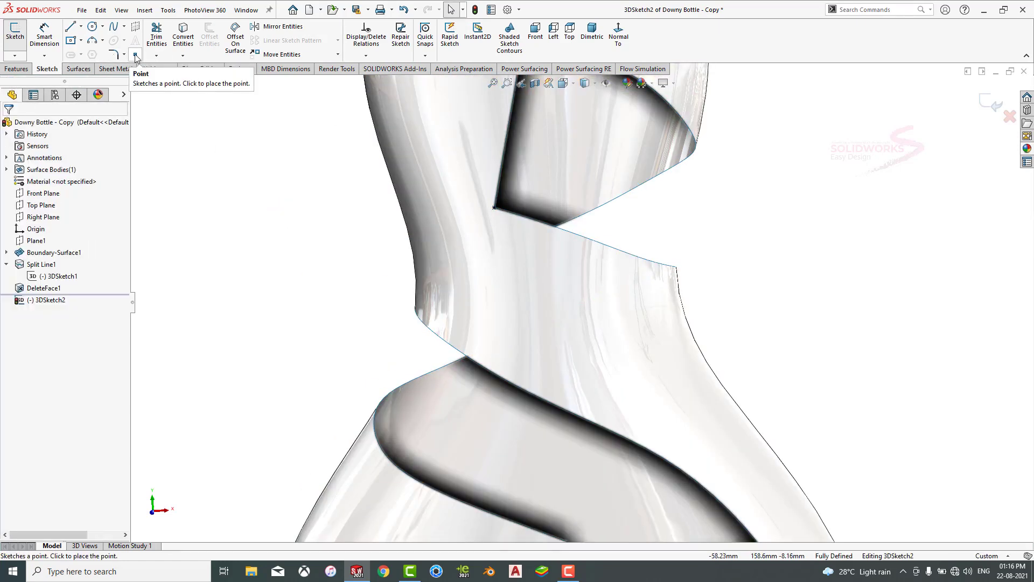
Close the point sketch and create a reference plane perpendicular to the upper opening's short side edge, passing through the lower corner point.
click(16, 68)
click(431, 56)
click(439, 68)
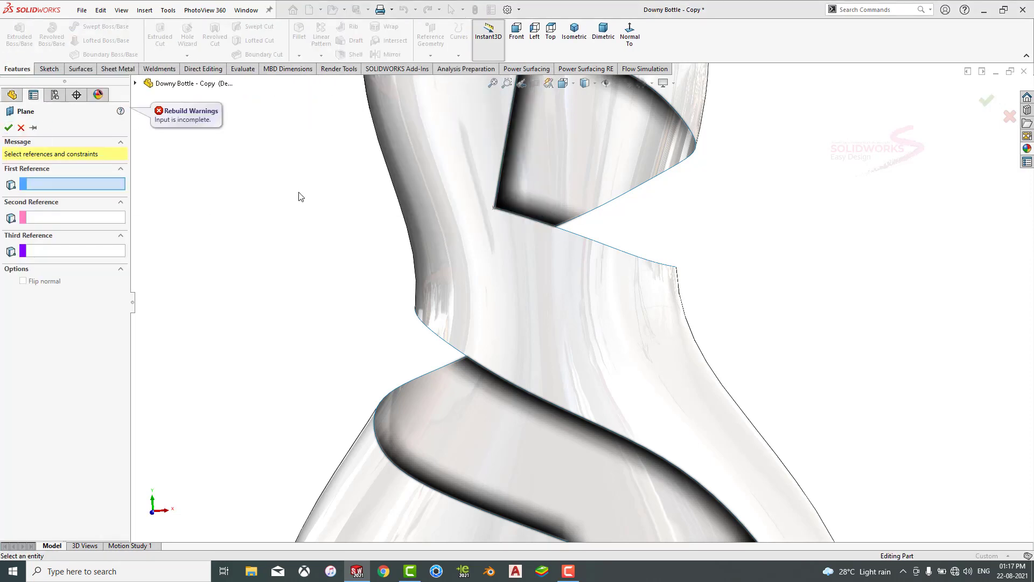
click(135, 83)
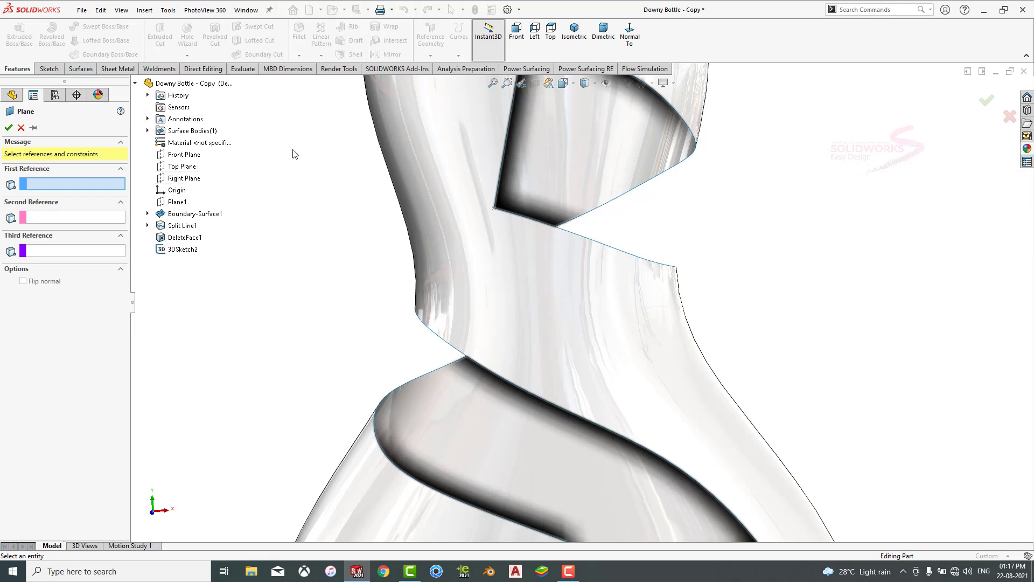
click(507, 136)
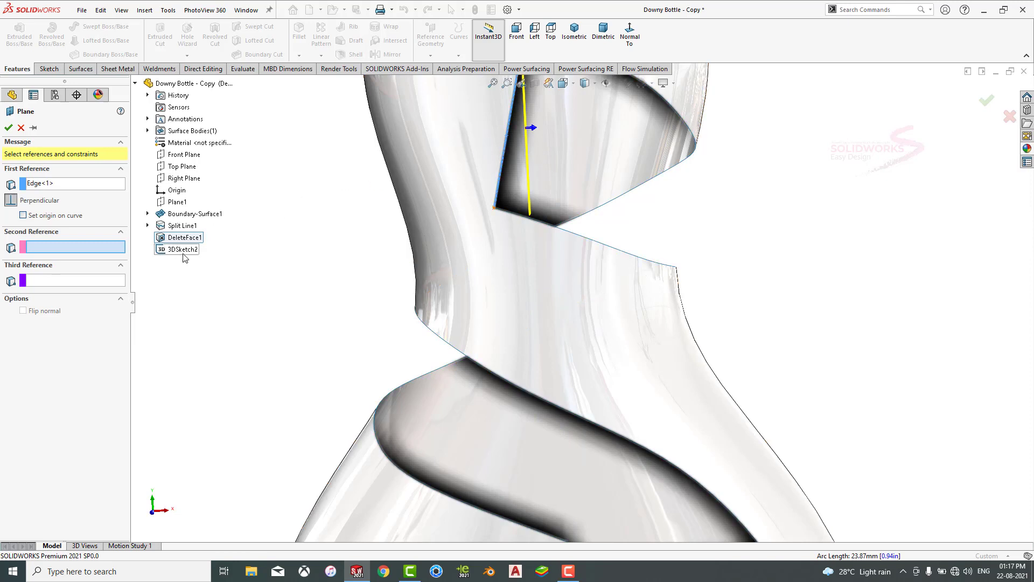
click(494, 209)
middle_drag(272, 213, 209, 215)
click(9, 127)
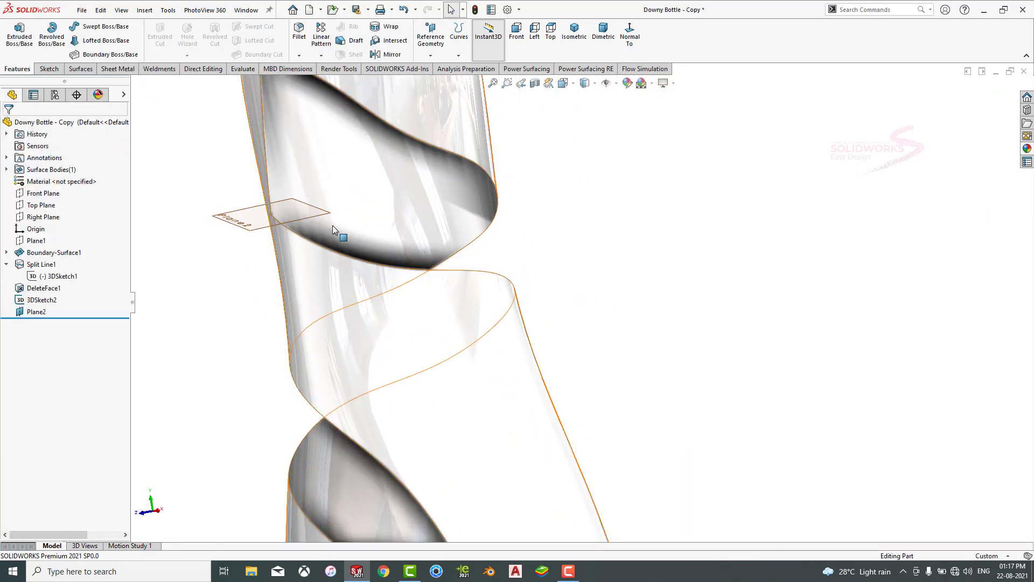
On the new plane at the opening's lower corner, sketch a line about 14 mm long from the corner point inward and close the sketch.
click(245, 222)
click(291, 185)
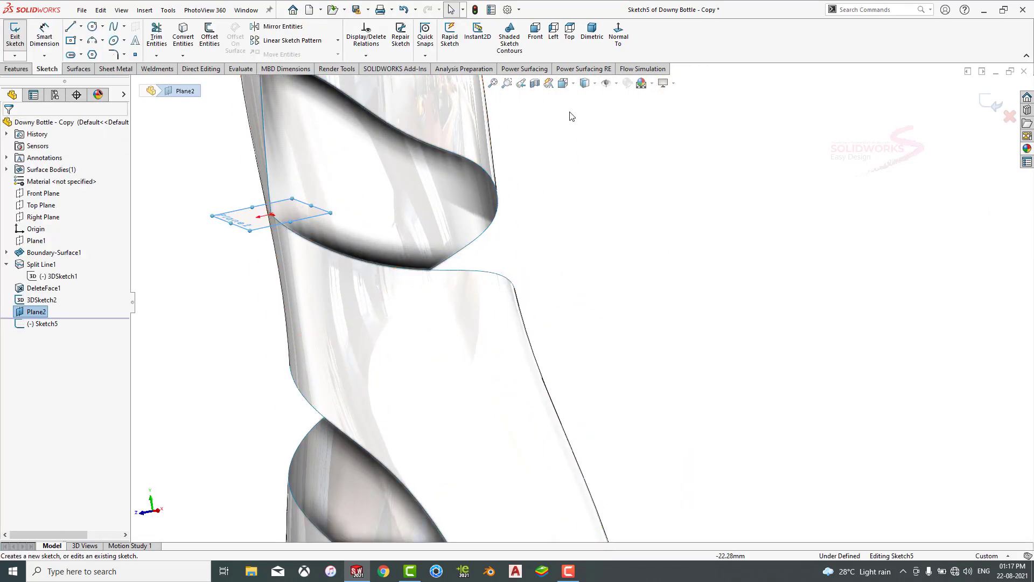
click(618, 36)
click(589, 191)
middle_drag(589, 191, 524, 139)
click(620, 39)
middle_drag(587, 149, 560, 391)
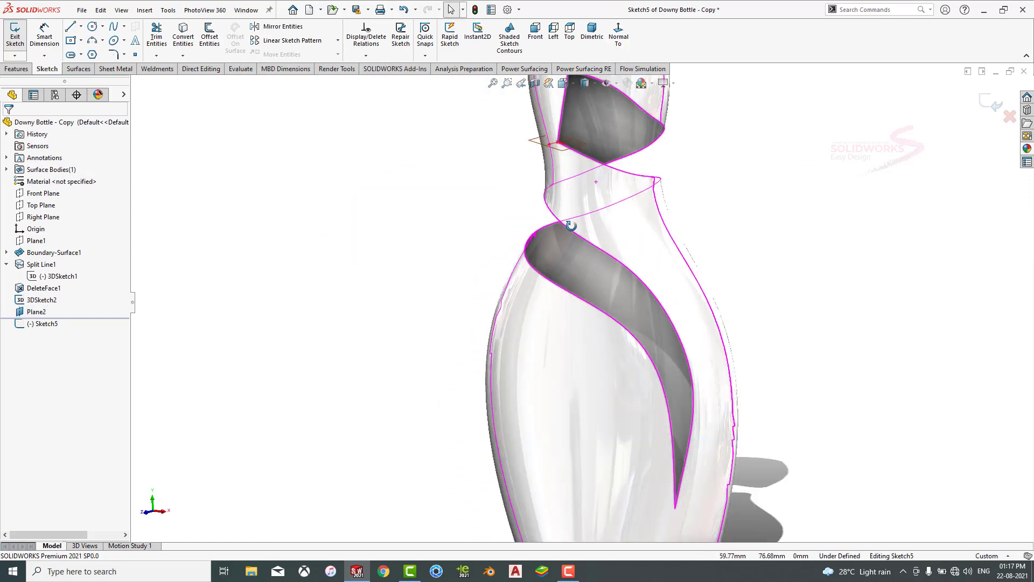
middle_drag(570, 224, 547, 250)
scroll(622, 107, down, 3)
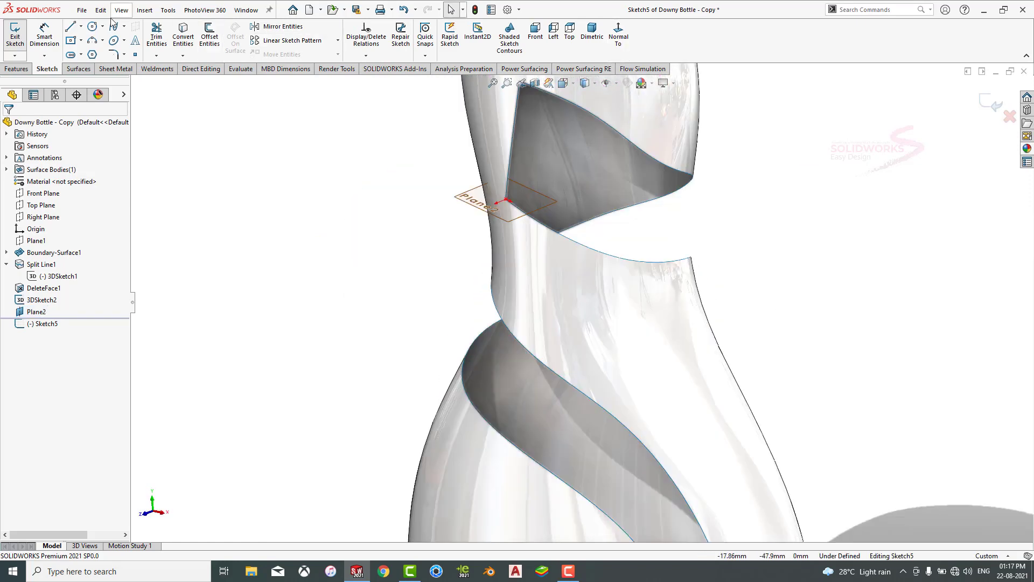
click(71, 30)
click(506, 201)
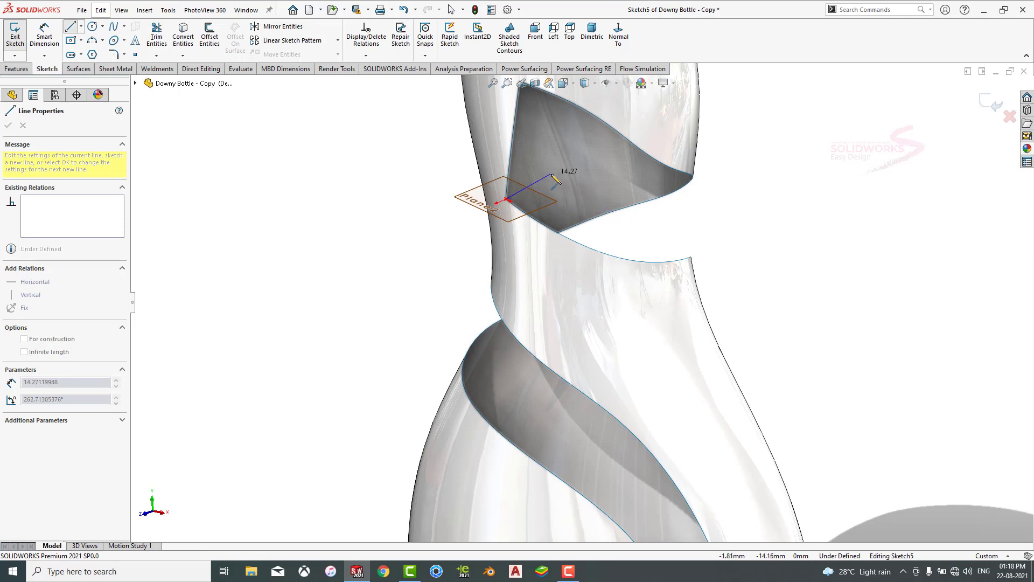
click(560, 179)
key(Escape)
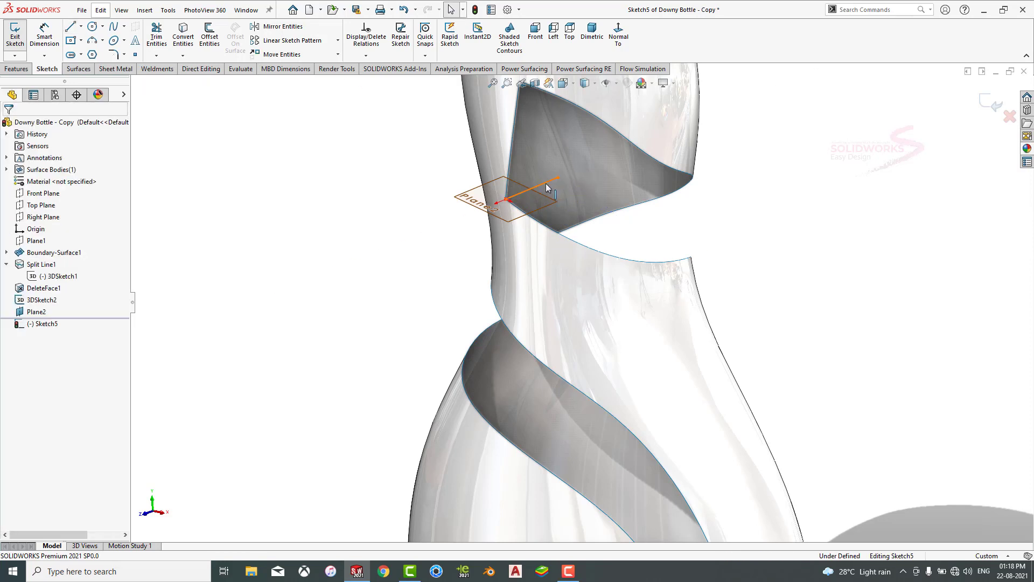
click(547, 183)
key(Escape)
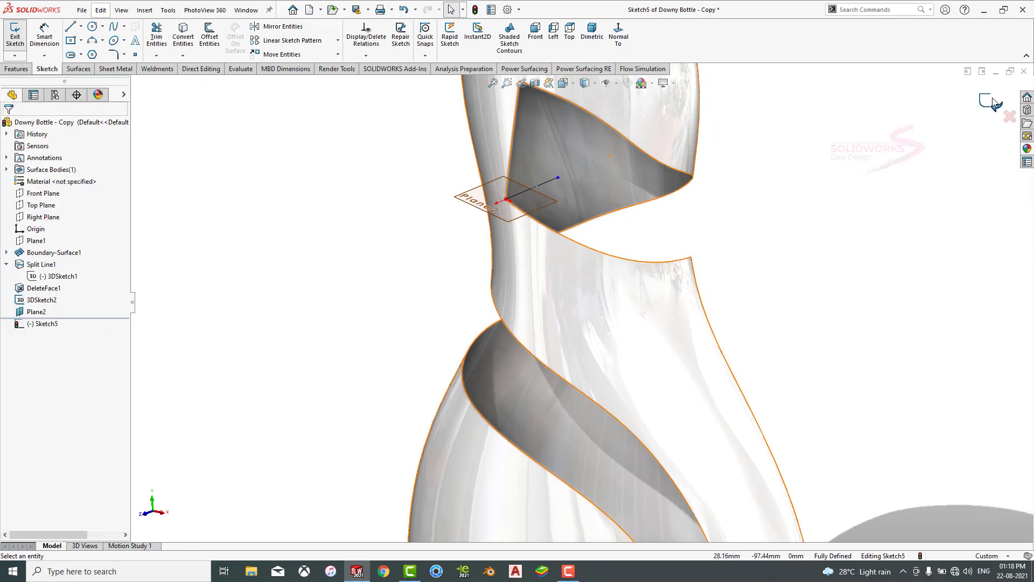
click(994, 101)
Start another reference plane with the sketched line as its first, coincident reference.
click(430, 49)
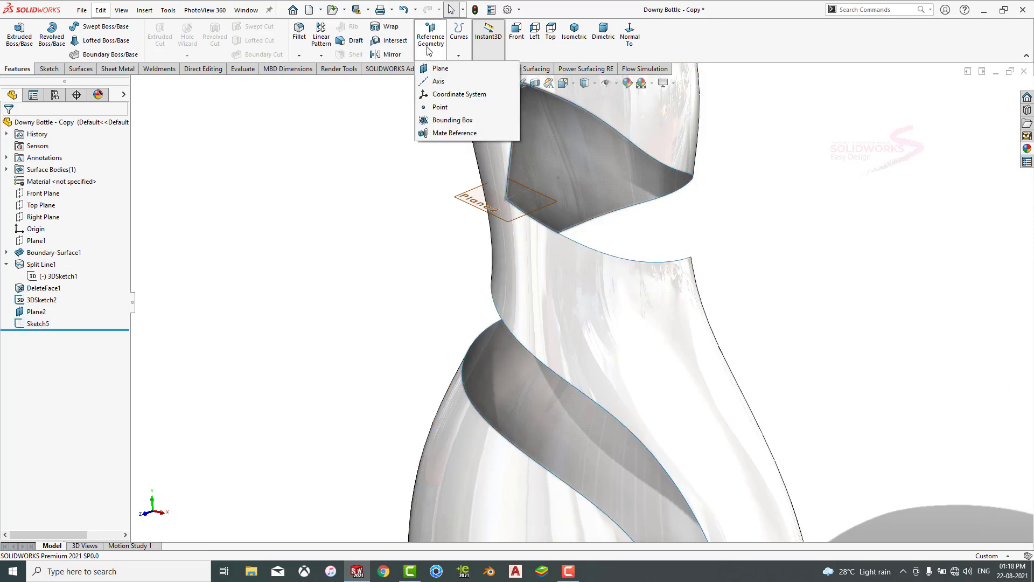
click(440, 69)
click(546, 180)
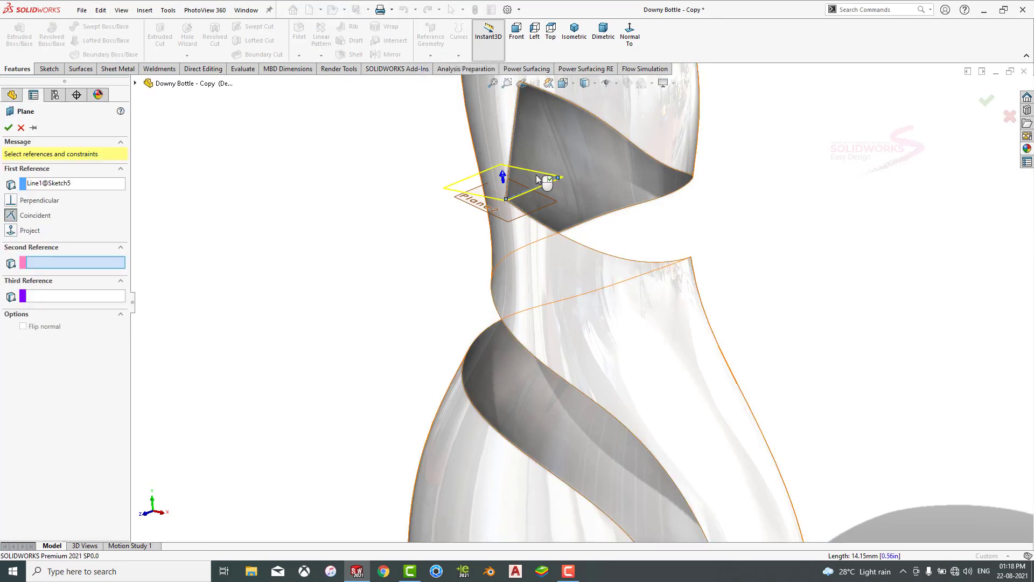
click(515, 147)
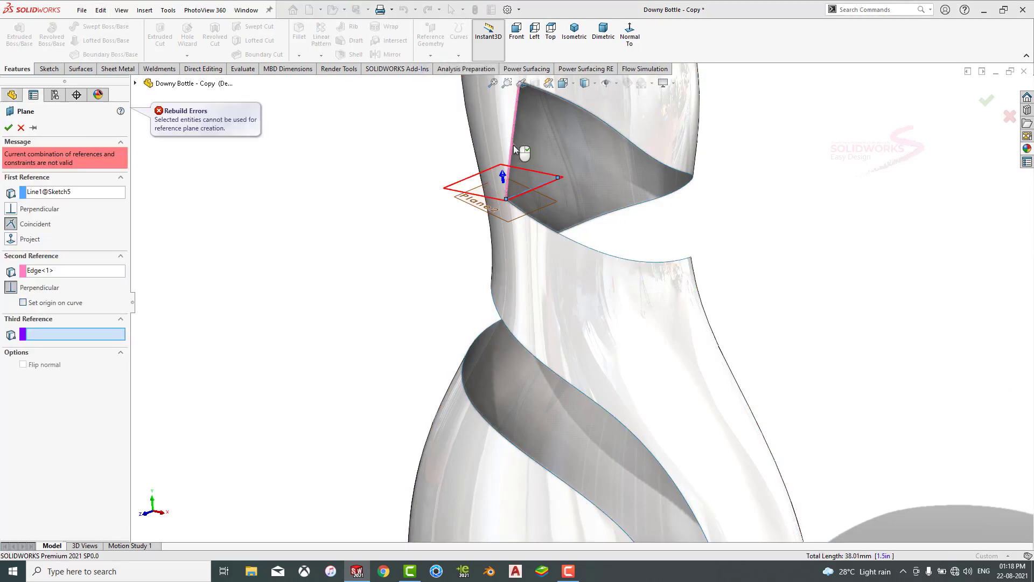
click(44, 271)
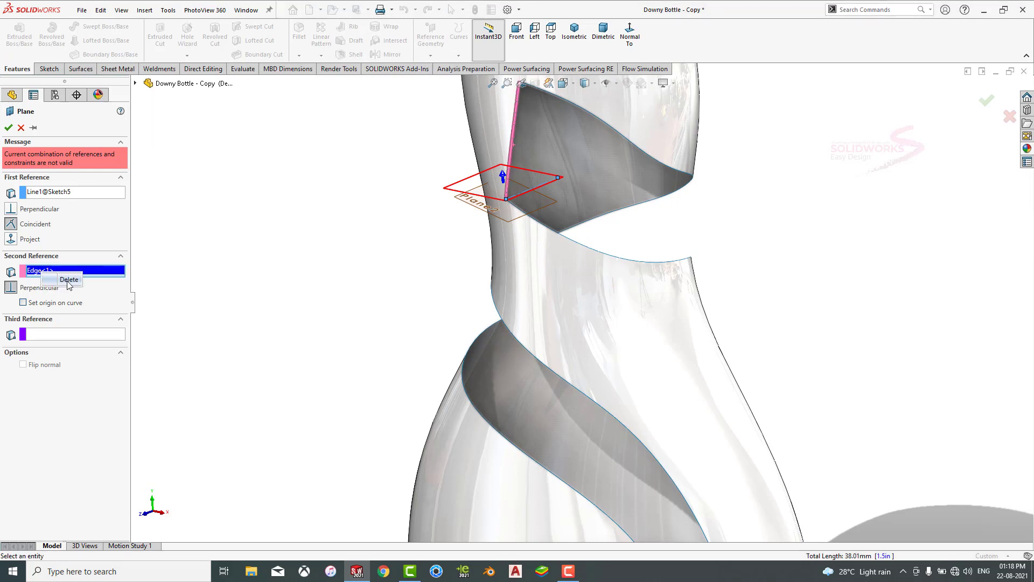
key(Delete)
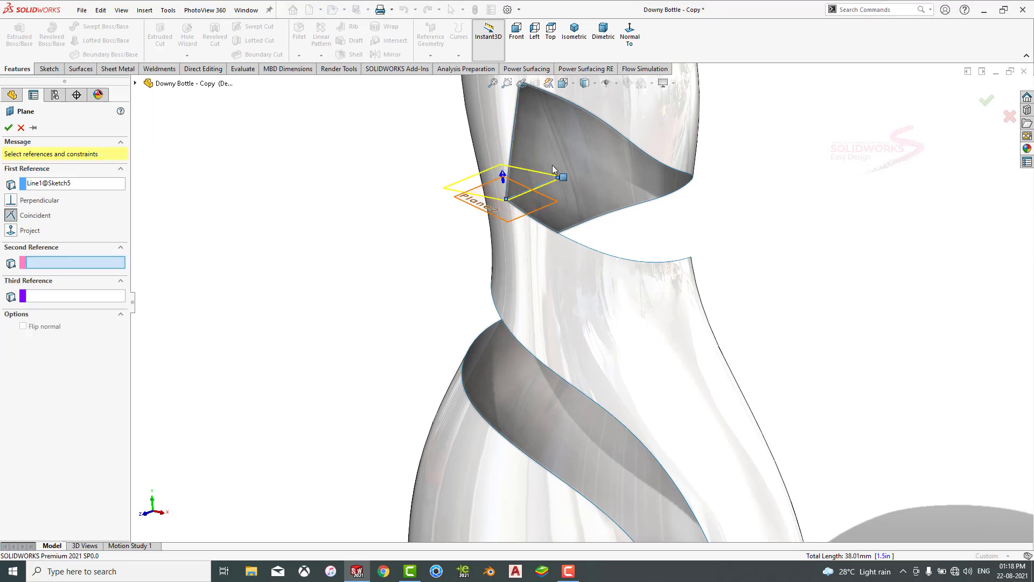
Complete the plane with a point on the opening's short side edge as the second, coincident reference.
click(512, 140)
middle_drag(436, 158, 323, 120)
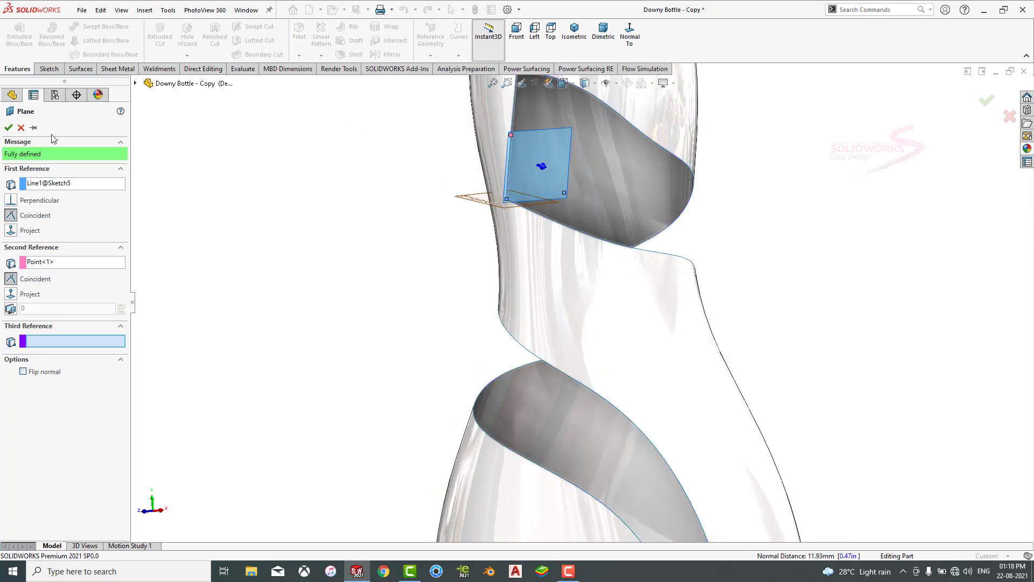
click(8, 128)
middle_drag(340, 244, 535, 208)
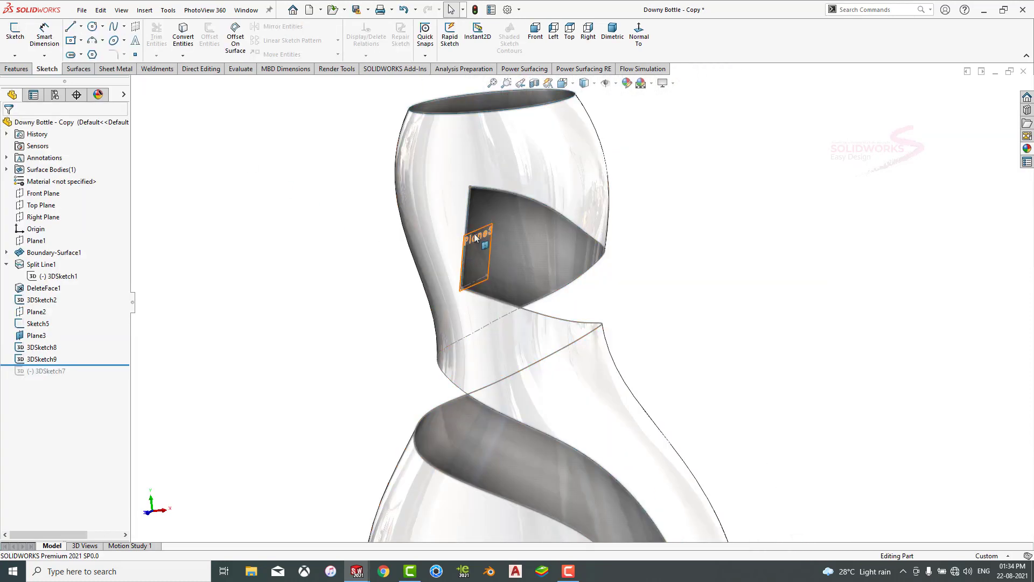
On the plane along the upper opening's short side edge, start a wavy spline from the edge's upper corner, alternating points downward.
click(481, 245)
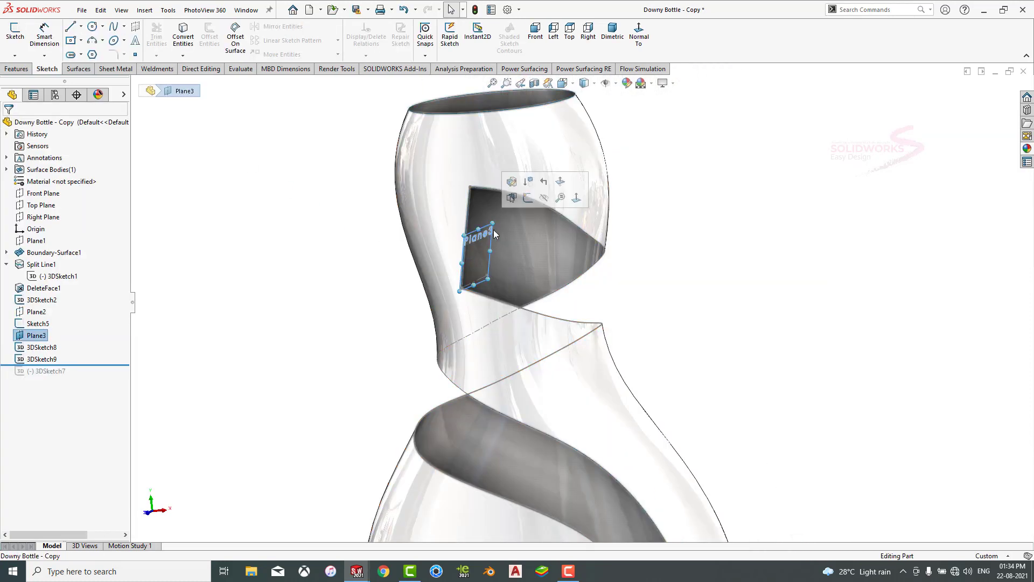
click(528, 199)
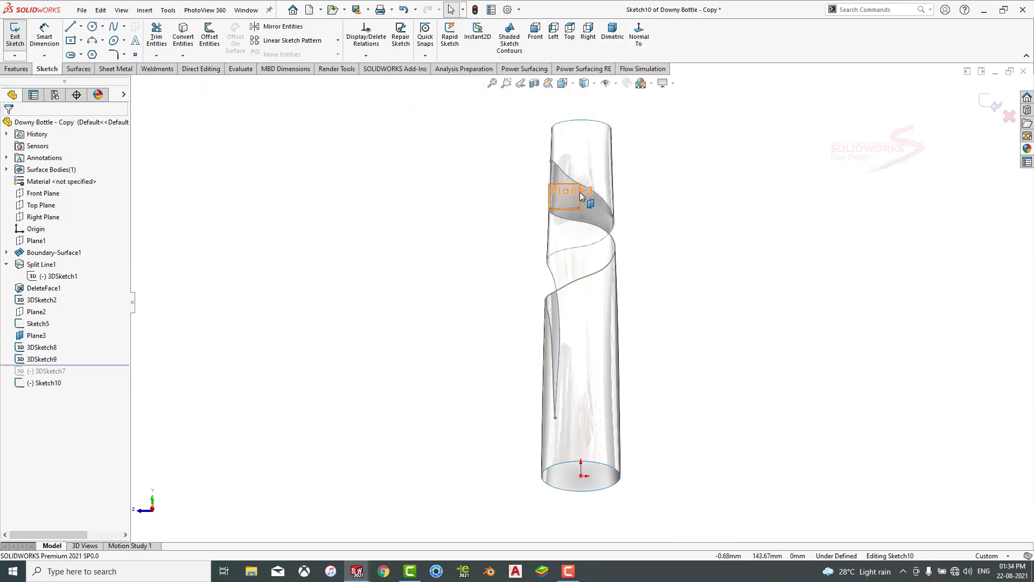
scroll(568, 188, down, 5)
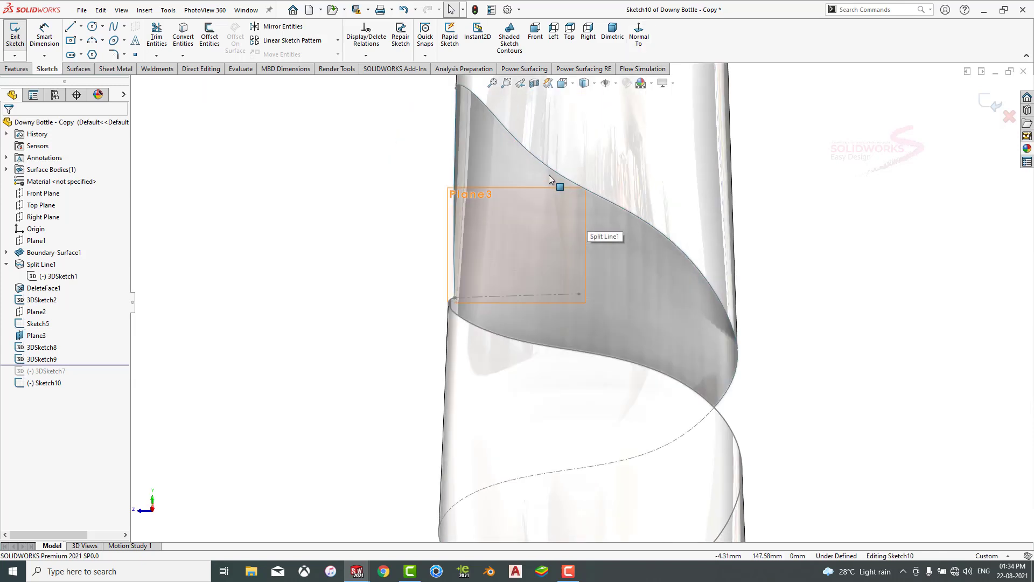
click(550, 177)
click(116, 28)
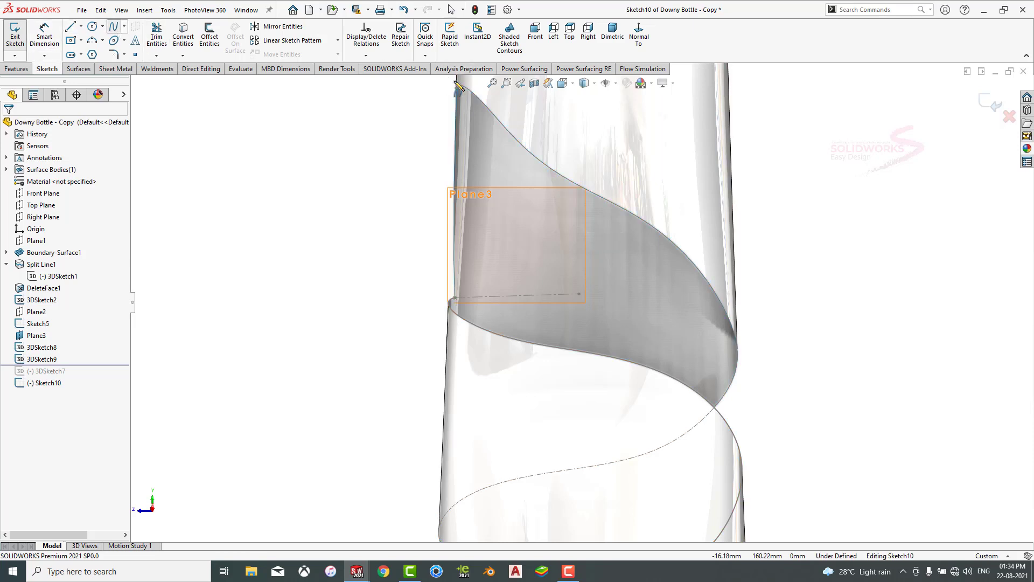
scroll(463, 91, down, 3)
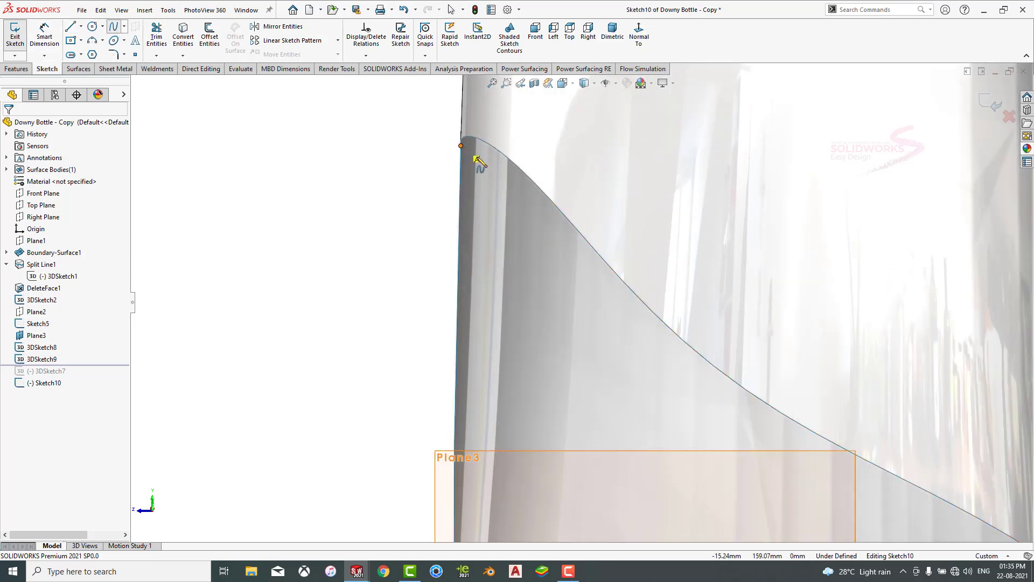
click(461, 146)
click(491, 164)
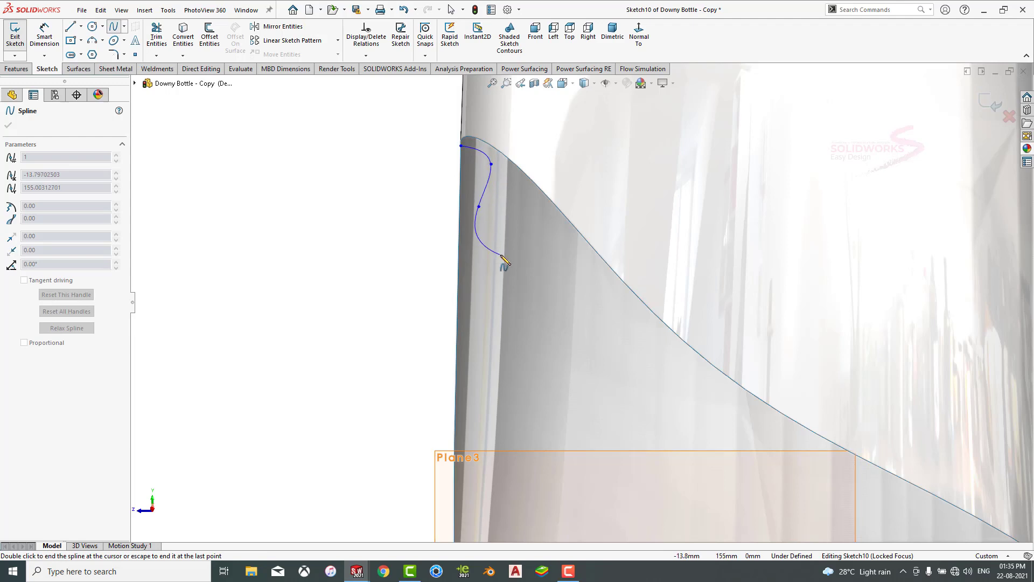
click(484, 298)
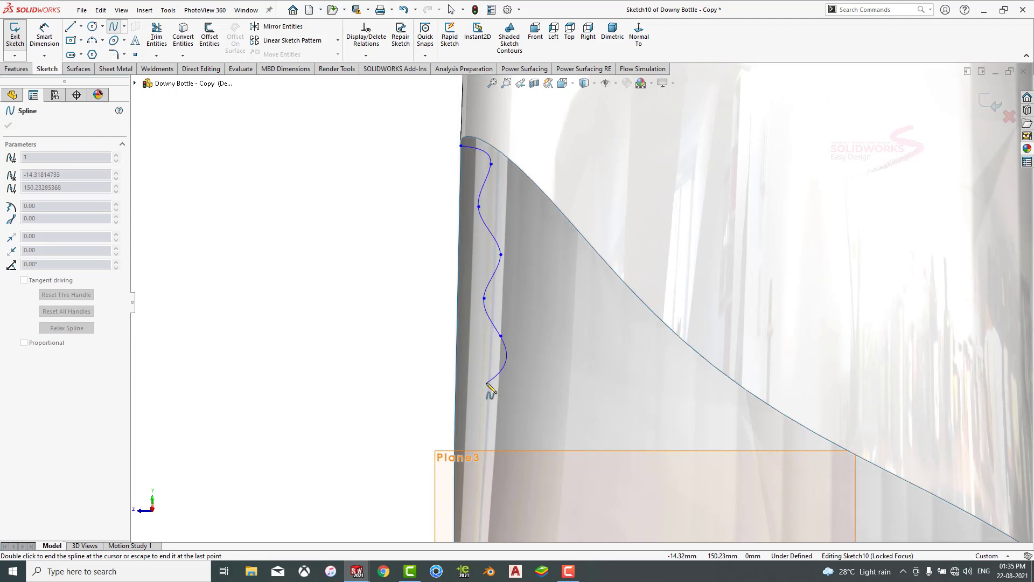
click(504, 428)
click(489, 485)
Continue the wavy spline down to the opening's lower corner, about 24 mm below its start, and close the sketch.
scroll(489, 486, up, 4)
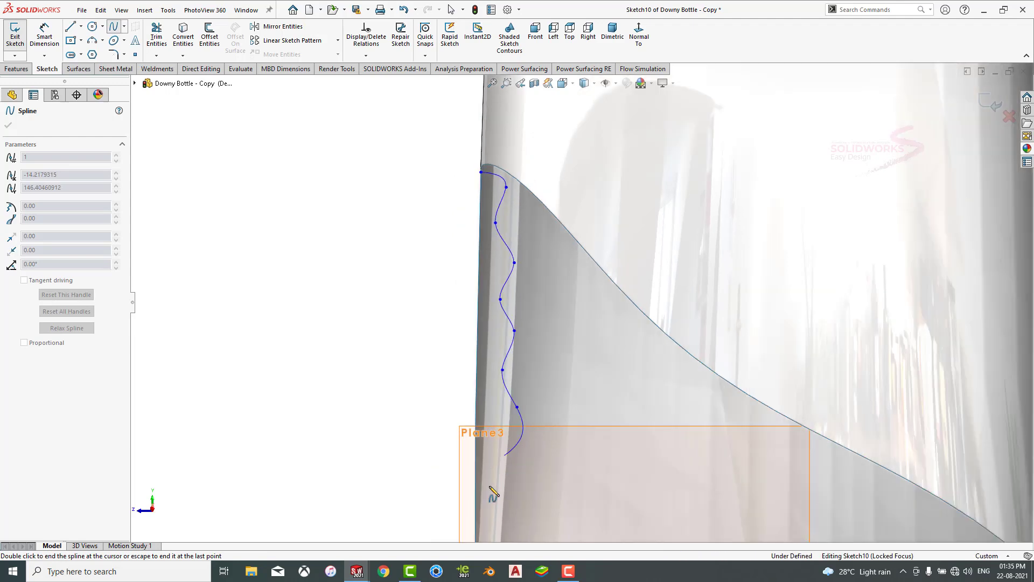
scroll(550, 485, down, 3)
click(525, 334)
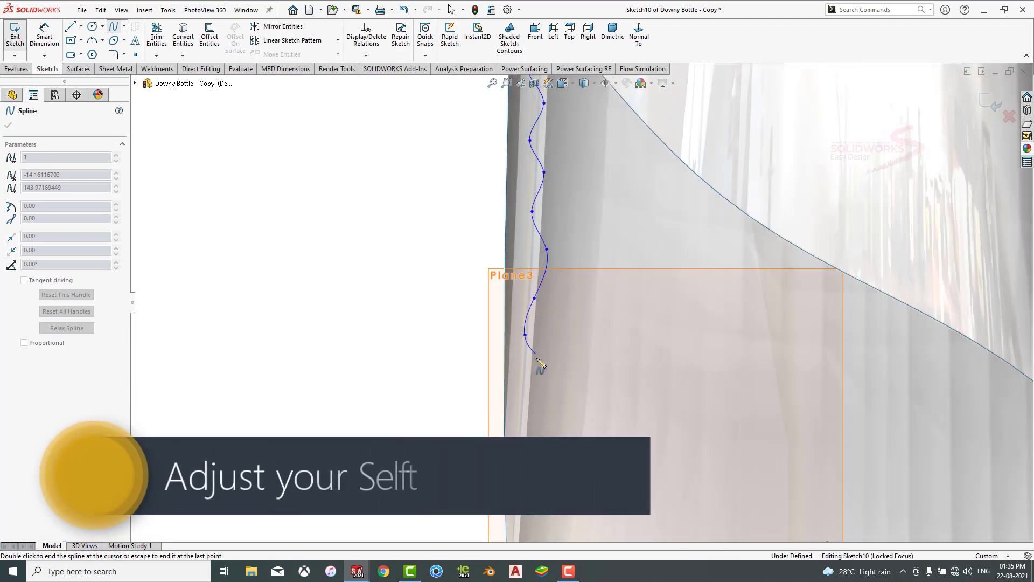
click(539, 386)
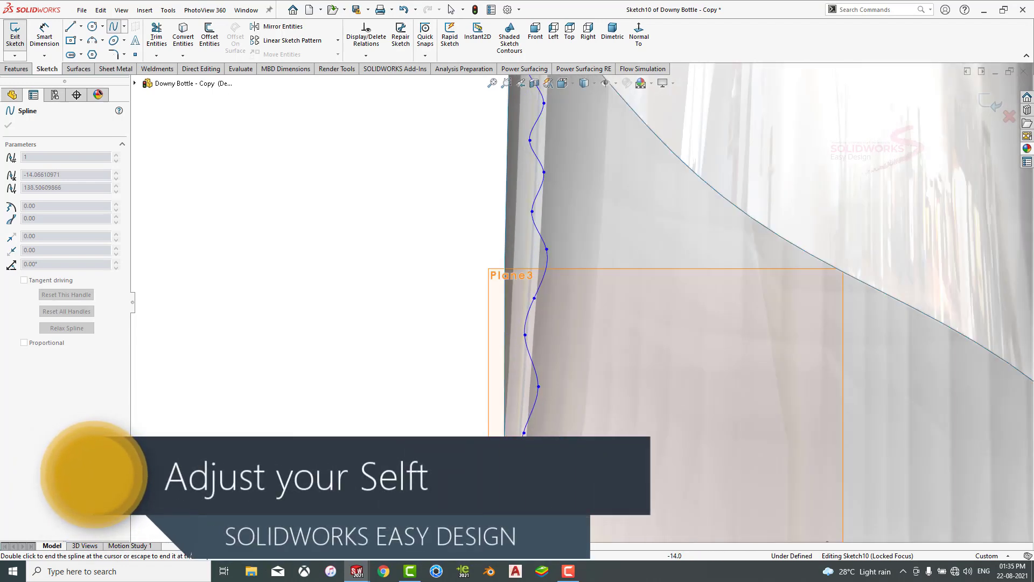
scroll(539, 410, up, 3)
scroll(546, 472, down, 3)
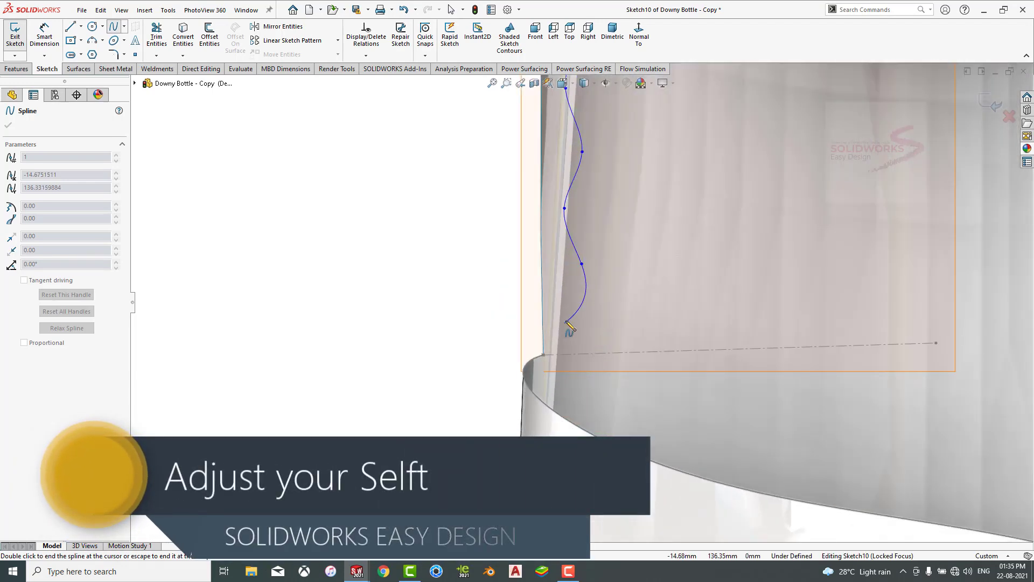
click(572, 303)
click(571, 334)
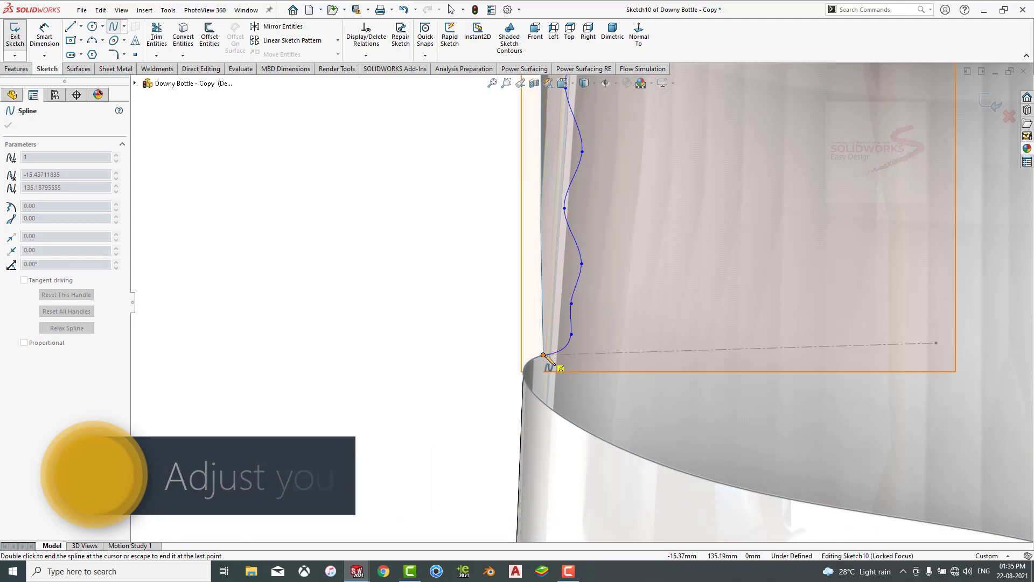
scroll(550, 362, up, 6)
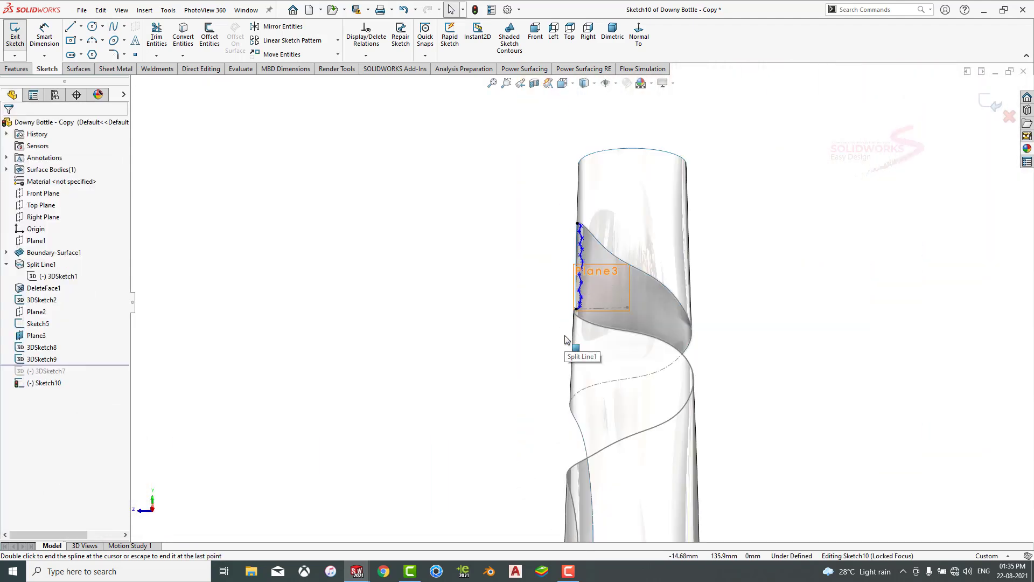
click(990, 111)
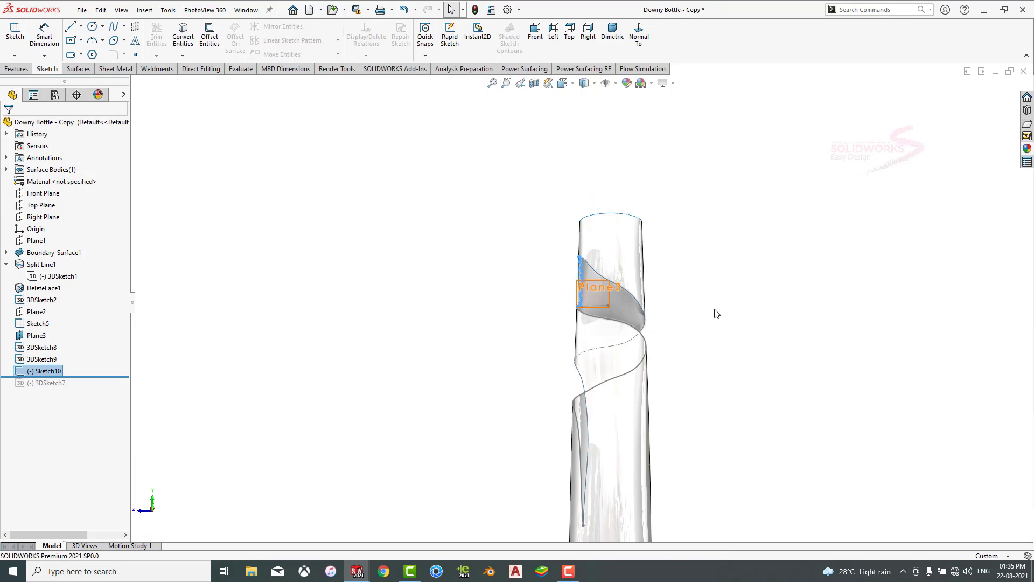
In a new 3D sketch seen from the left side, start a wavy spline at the spiral opening's upper edge and zigzag downward.
click(15, 56)
click(24, 80)
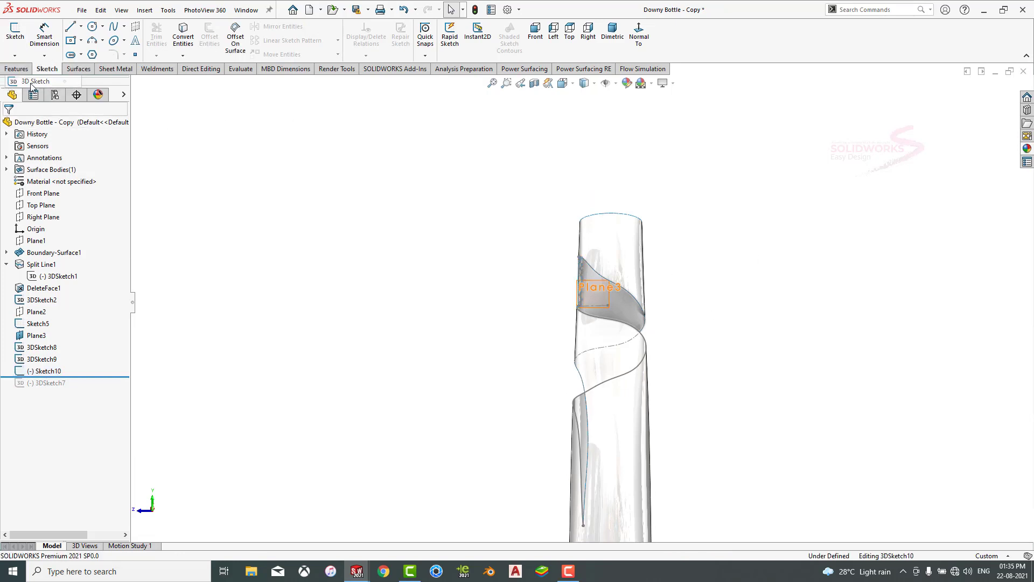
click(554, 32)
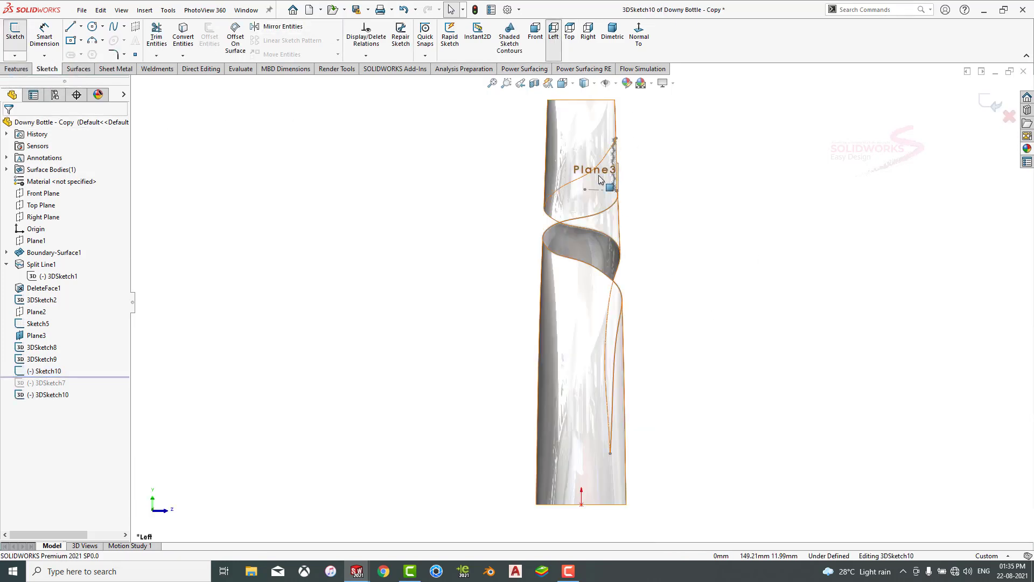
scroll(559, 180, down, 2)
click(113, 29)
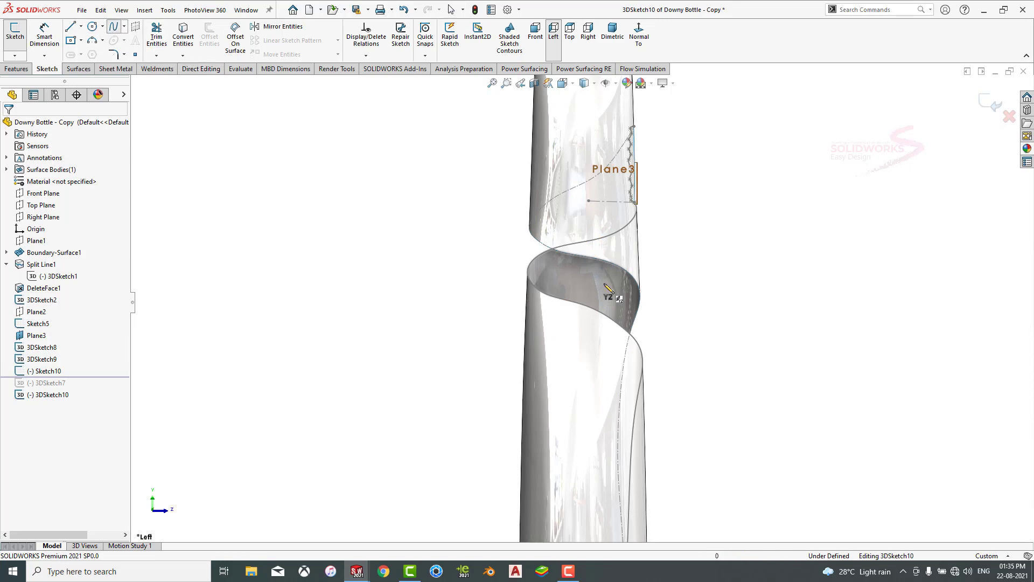
scroll(608, 293, down, 3)
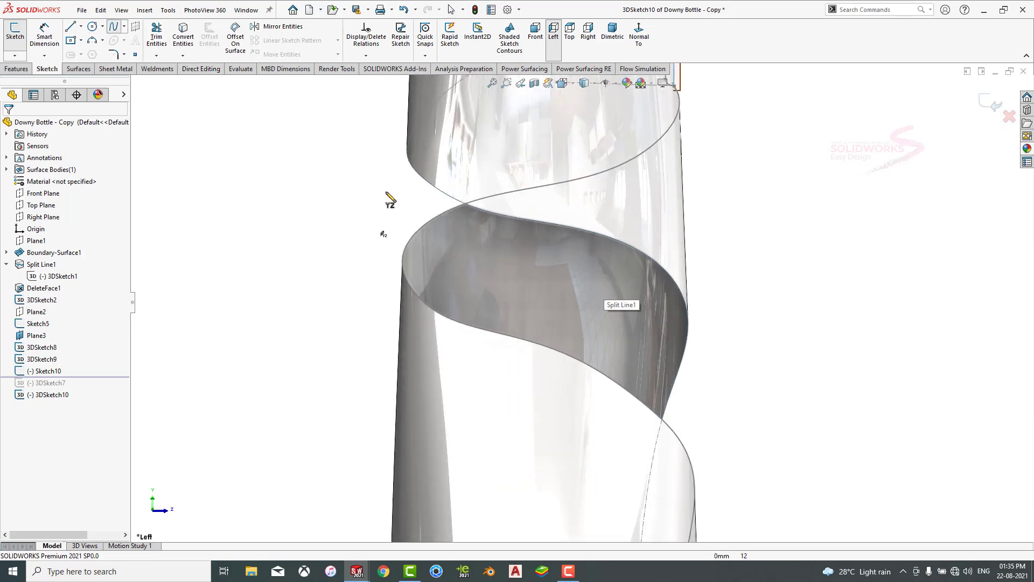
click(469, 206)
click(462, 216)
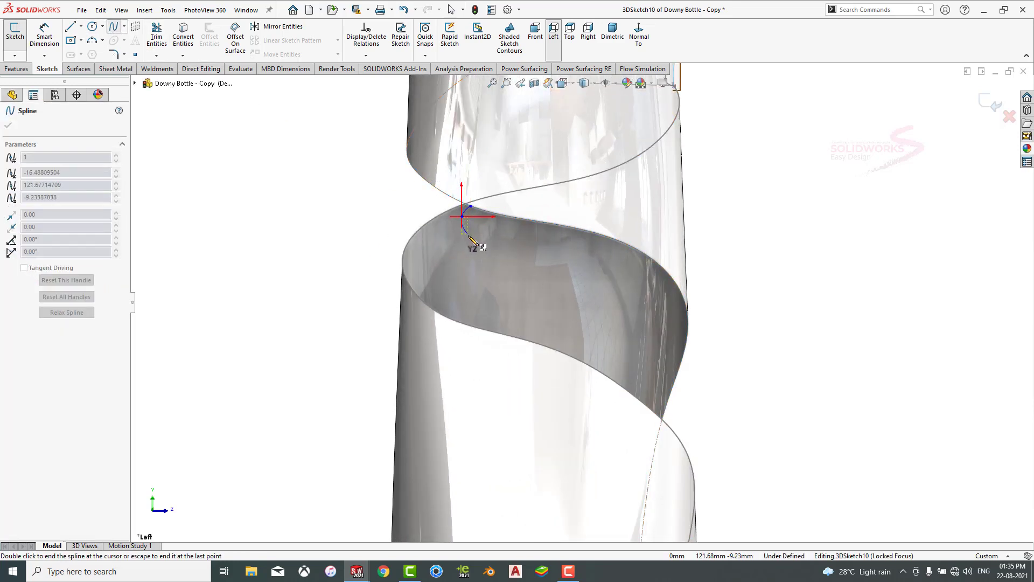
click(468, 236)
click(457, 248)
click(464, 262)
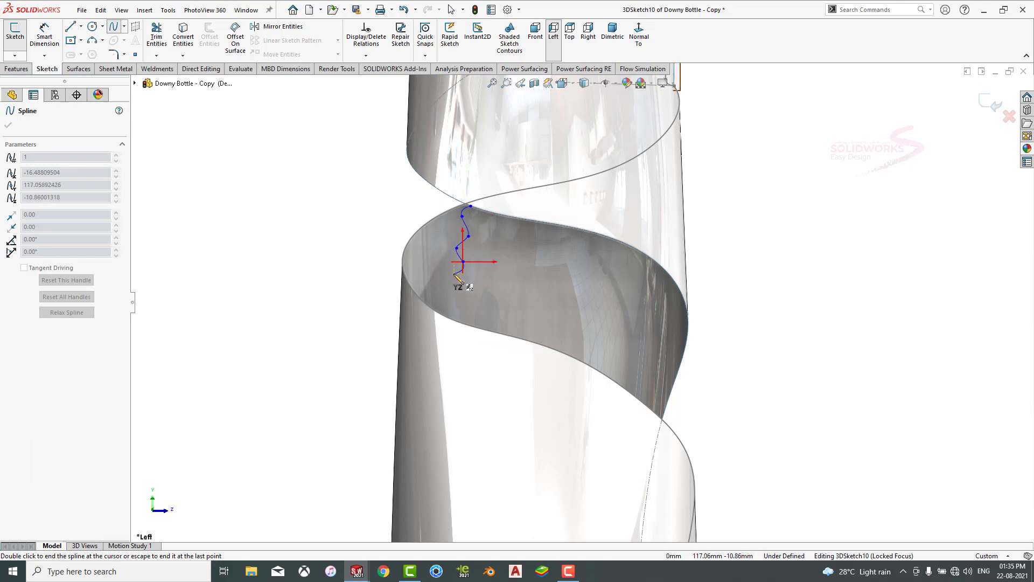
click(454, 275)
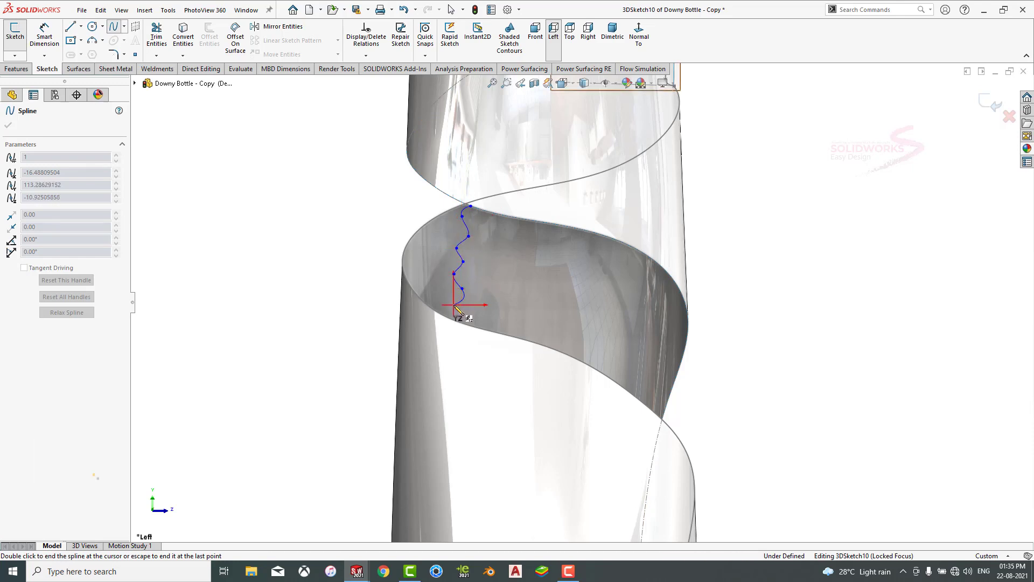
End the wavy spline on the spiral opening's lower edge, about 13 mm below its start, and close the 3D sketch.
scroll(457, 308, down, 5)
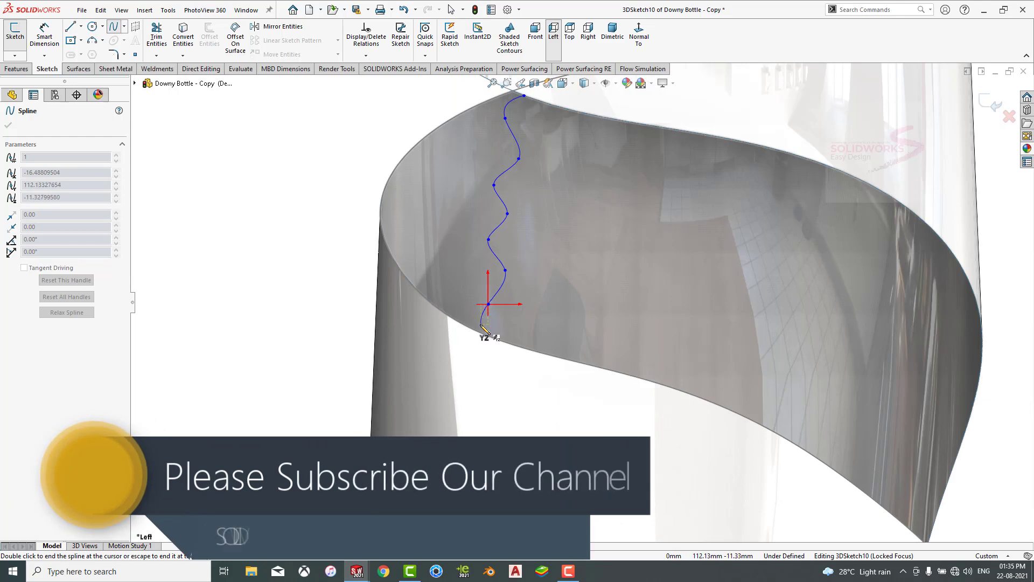
click(475, 329)
double_click(474, 329)
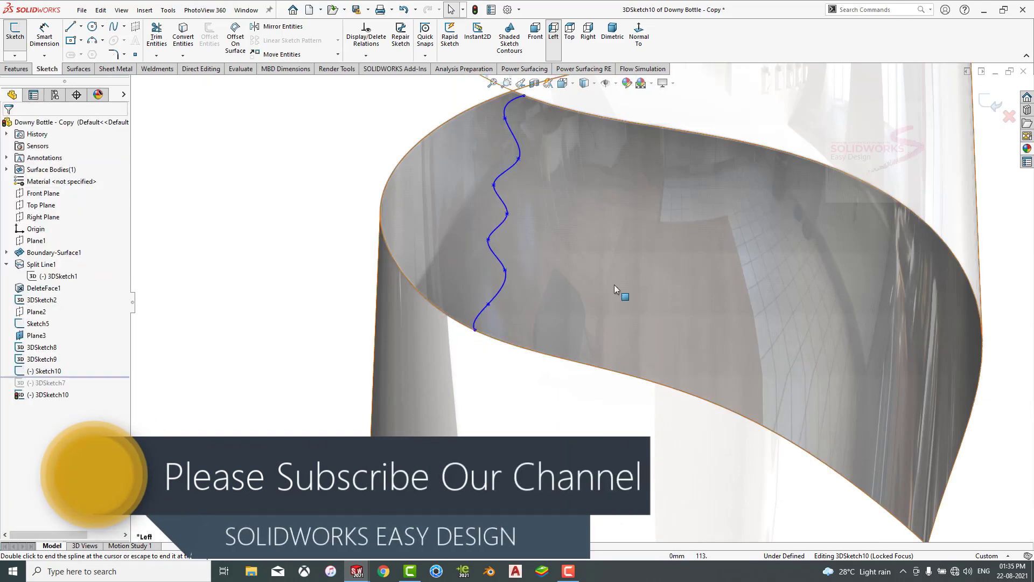
click(991, 108)
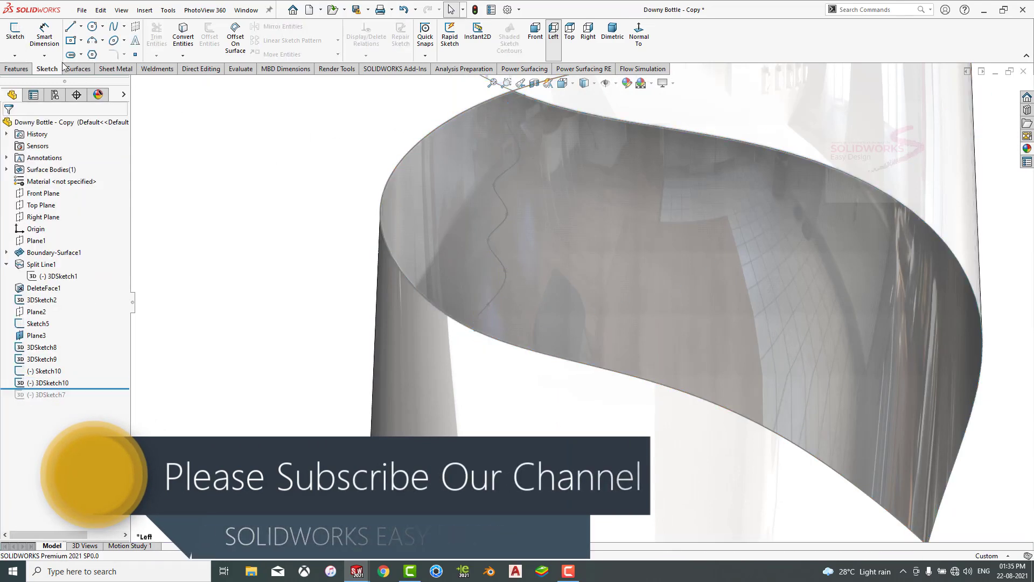
In a new 3D sketch seen roughly from the right side, start a wavy spline on the spiral opening's lower edge and zigzag upward.
click(15, 55)
click(28, 82)
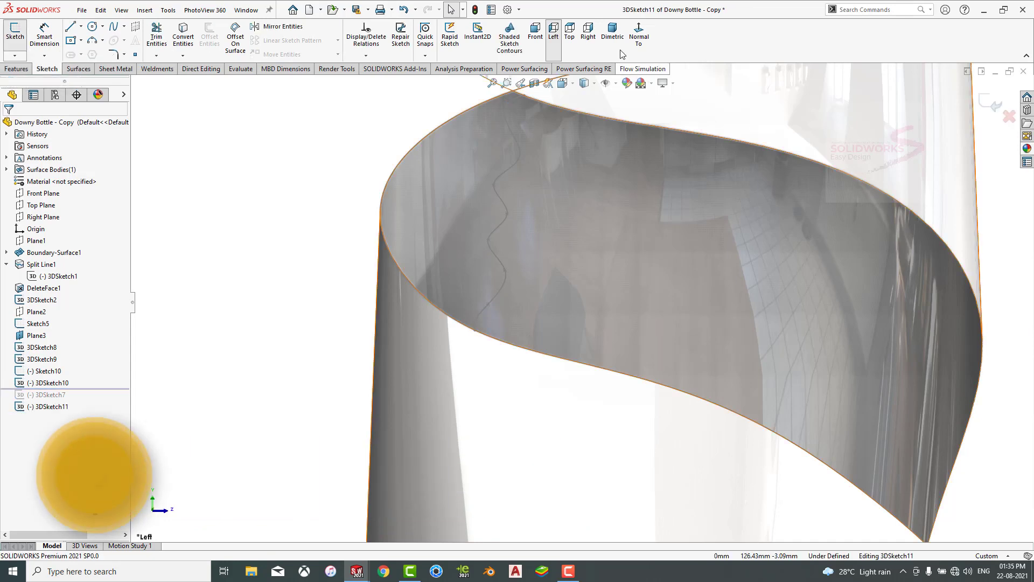
click(588, 39)
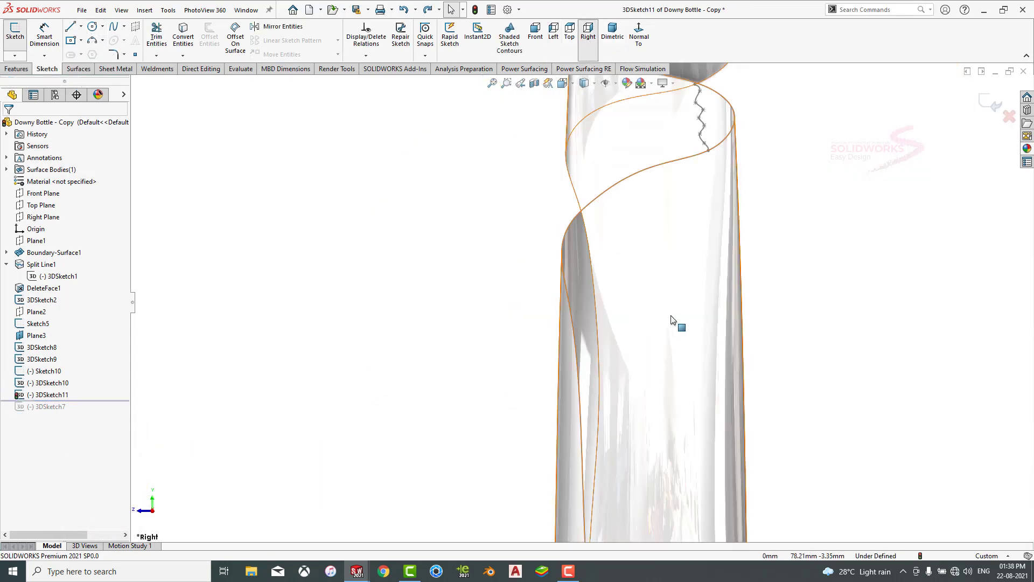
middle_drag(670, 323, 705, 314)
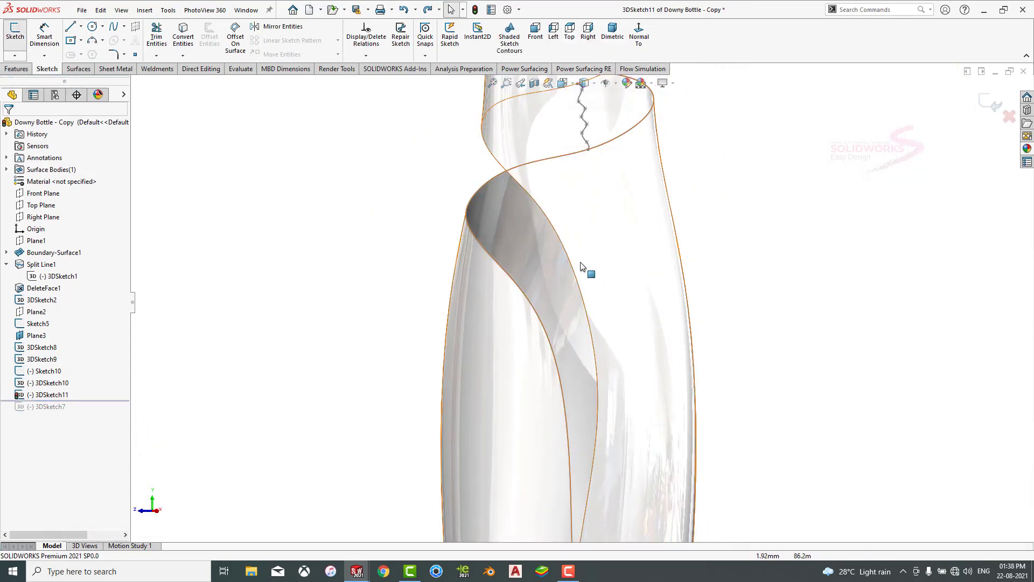
scroll(445, 211, down, 4)
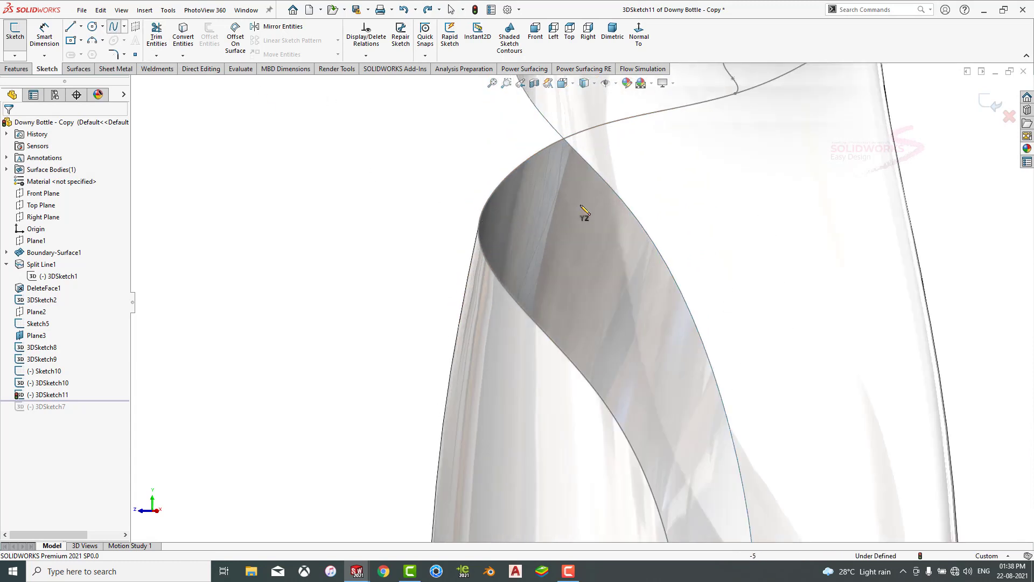
click(606, 405)
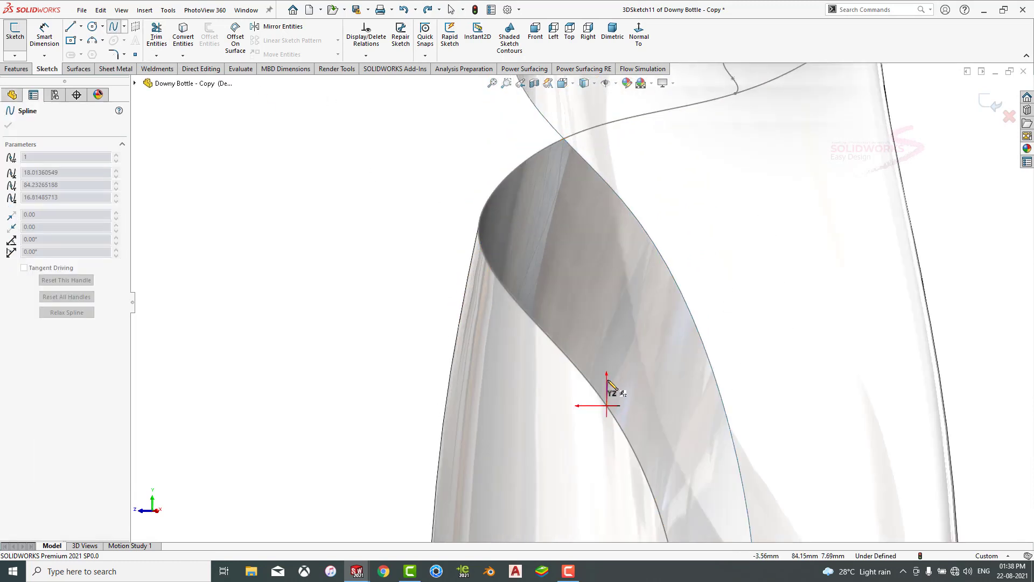
click(618, 395)
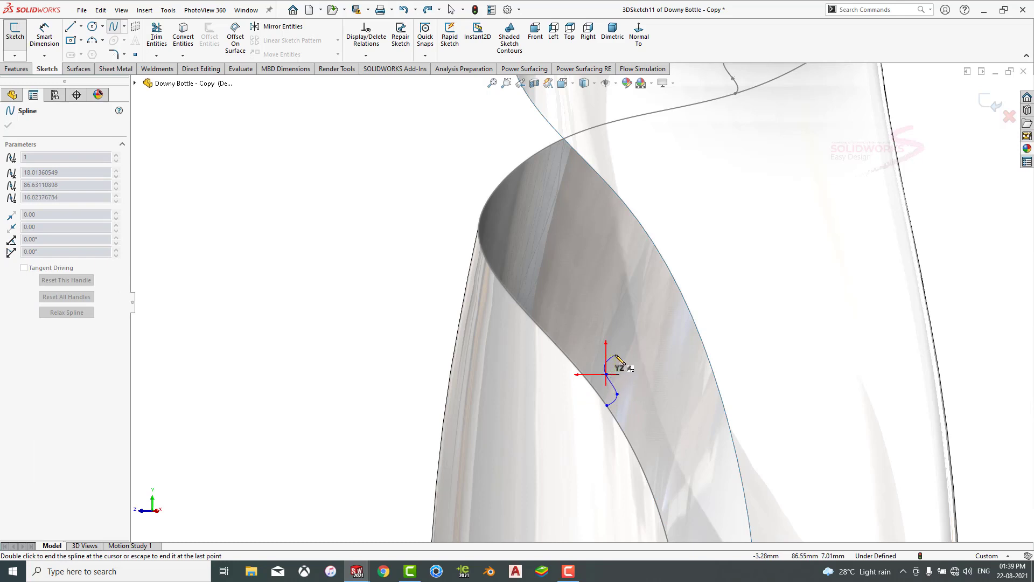
click(616, 302)
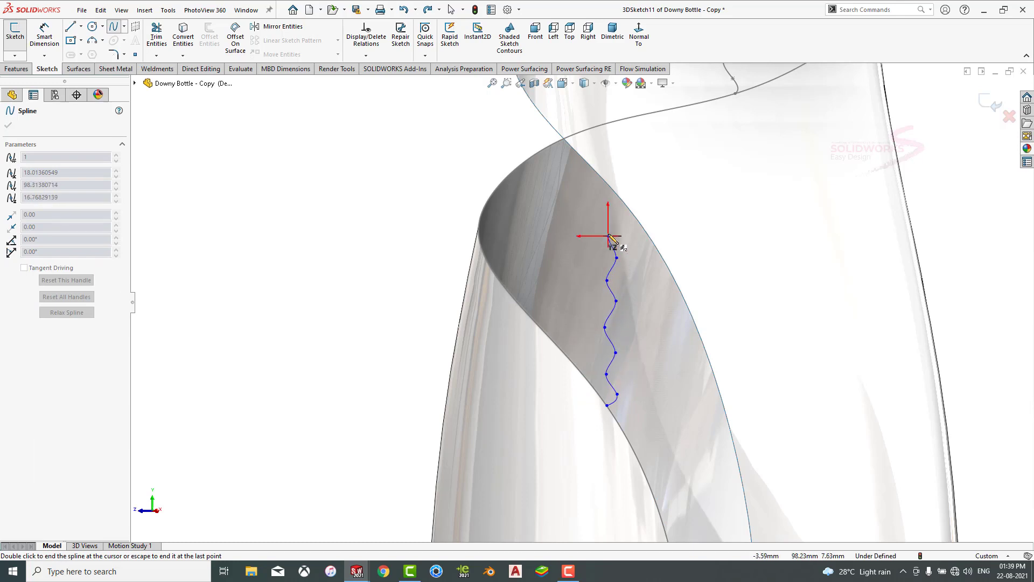
click(613, 209)
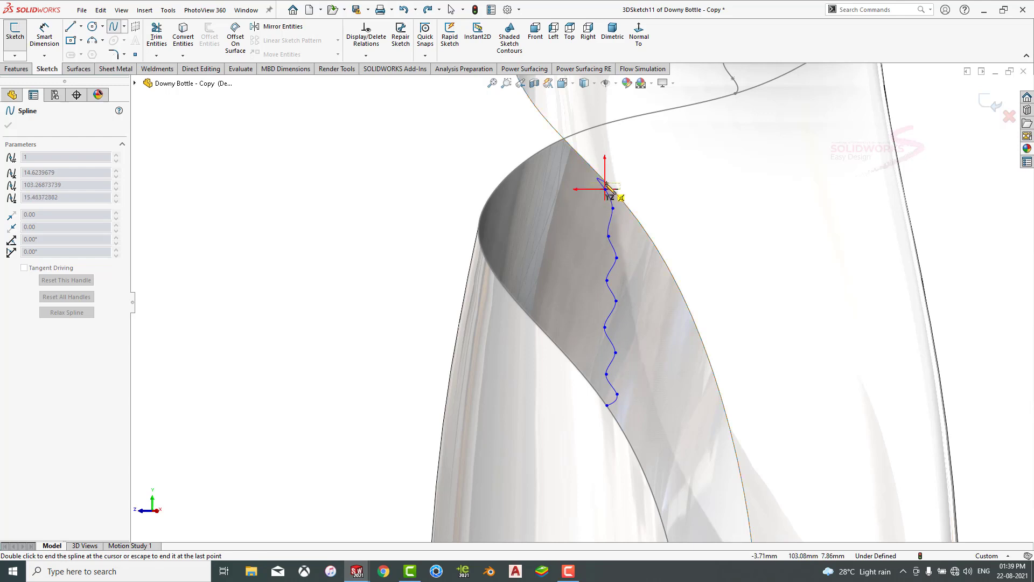
End the wavy spline on the spiral opening's upper edge, about 22 mm above its start.
scroll(608, 186, down, 5)
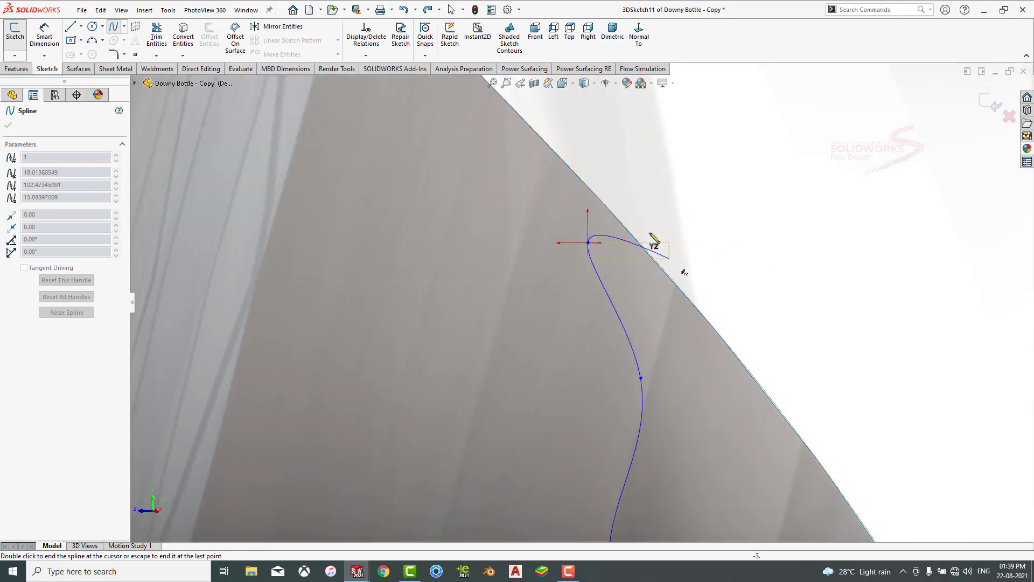
scroll(543, 200, up, 3)
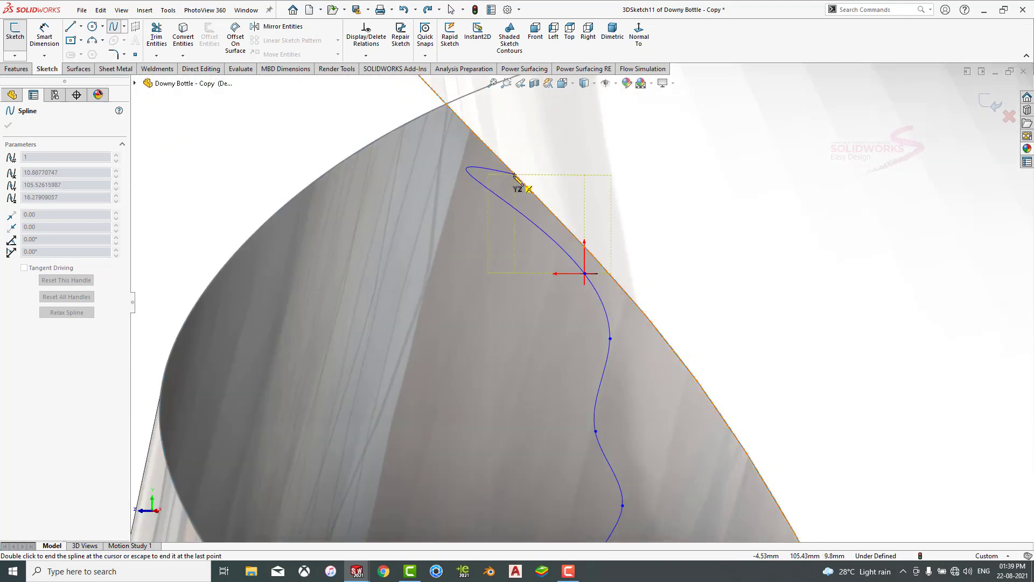
scroll(577, 239, down, 4)
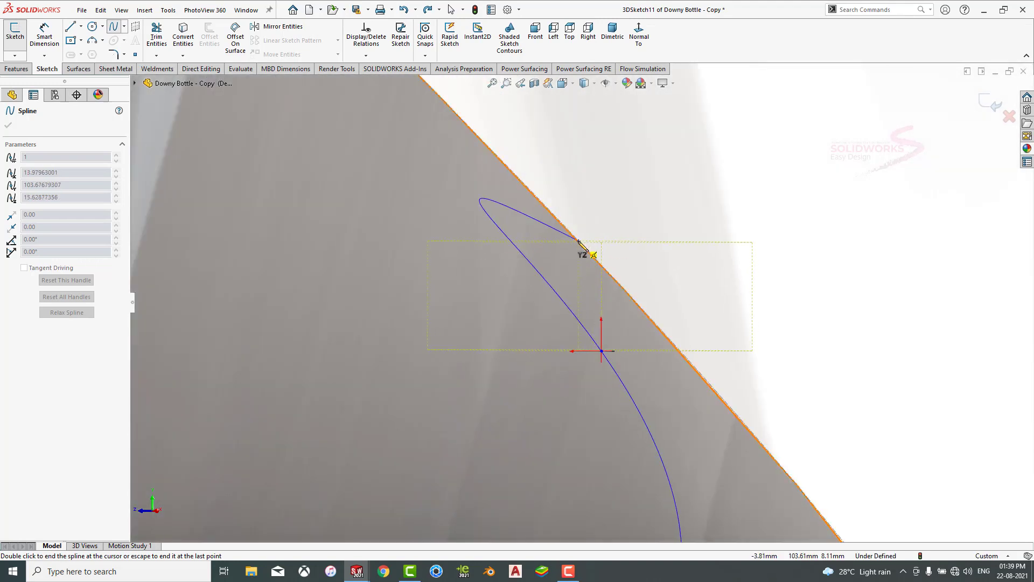
key(Escape)
Move the spline points just below the opening's upper edge so that the wave's upper end lies within the opening.
middle_drag(558, 241, 838, 300)
scroll(762, 313, up, 4)
scroll(722, 327, down, 5)
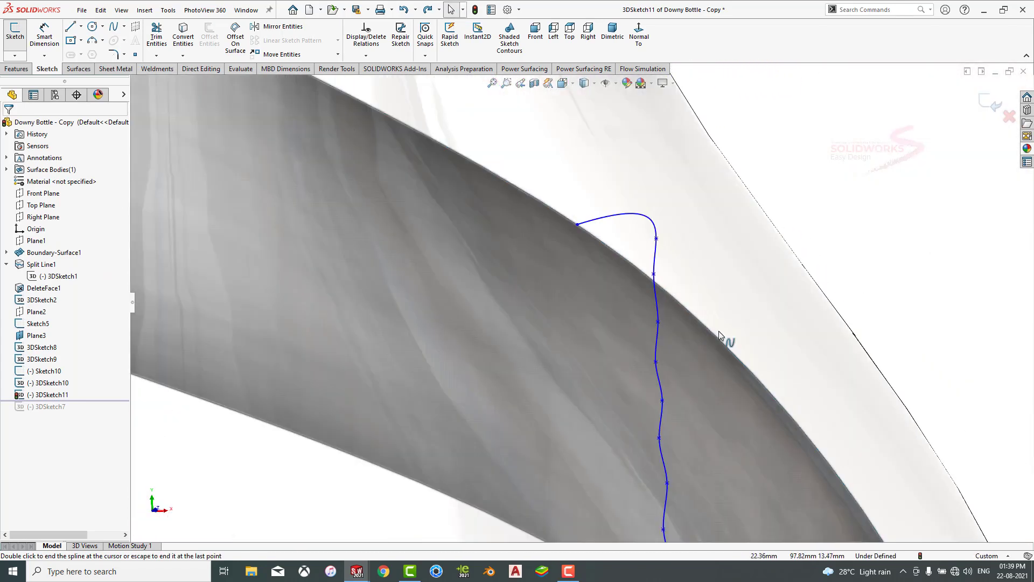
middle_drag(718, 331, 742, 338)
drag(680, 250, 643, 297)
scroll(664, 315, up, 3)
middle_drag(677, 323, 695, 356)
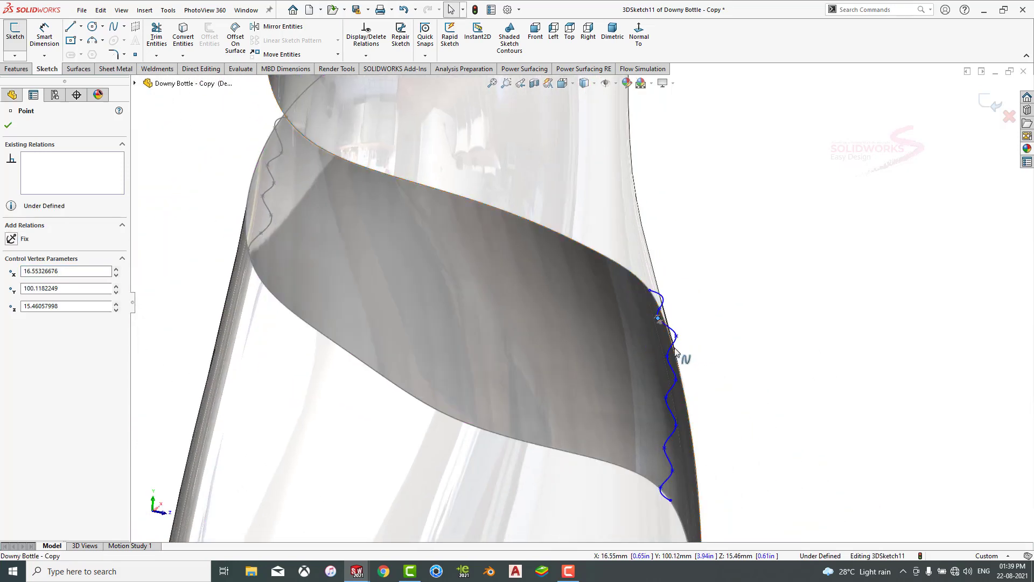
scroll(674, 409, down, 3)
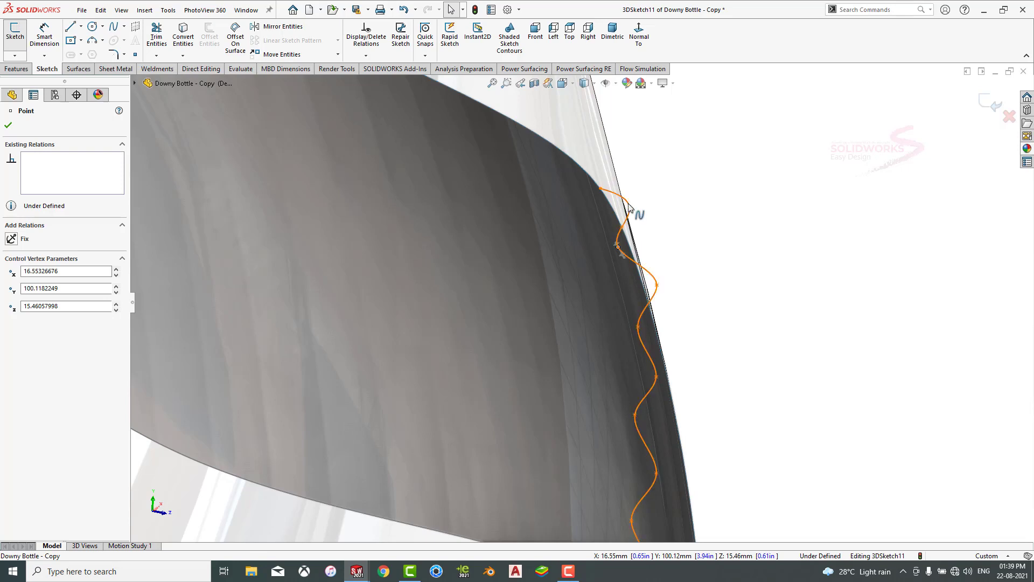
click(612, 220)
drag(611, 216, 609, 218)
Move the spline point beside the opening's lower edge up into the opening and close the 3D sketch.
scroll(643, 347, up, 5)
middle_drag(632, 366, 637, 395)
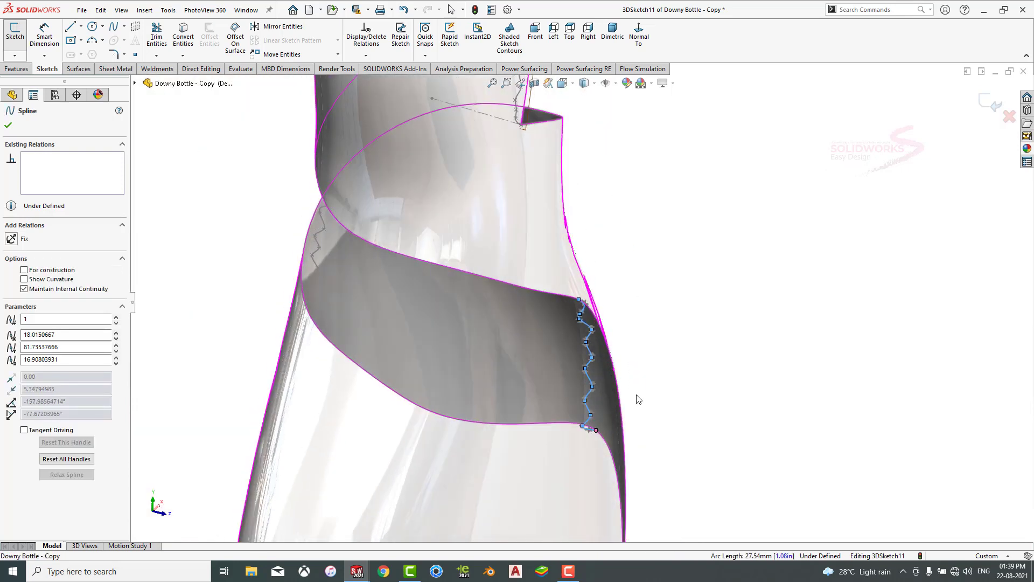
scroll(587, 426, down, 5)
scroll(590, 367, down, 5)
drag(535, 252, 571, 192)
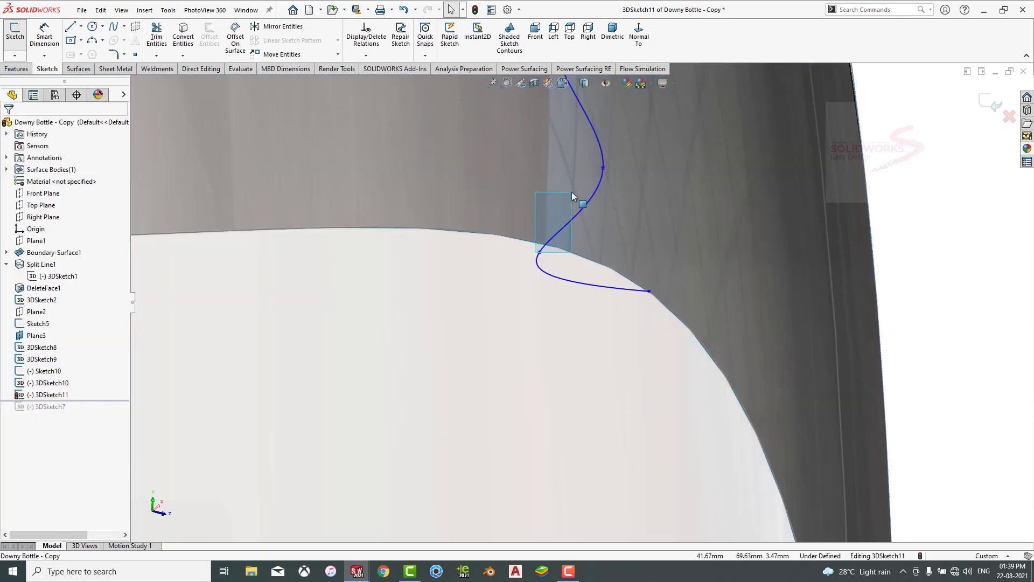
drag(541, 251, 574, 193)
scroll(628, 244, up, 9)
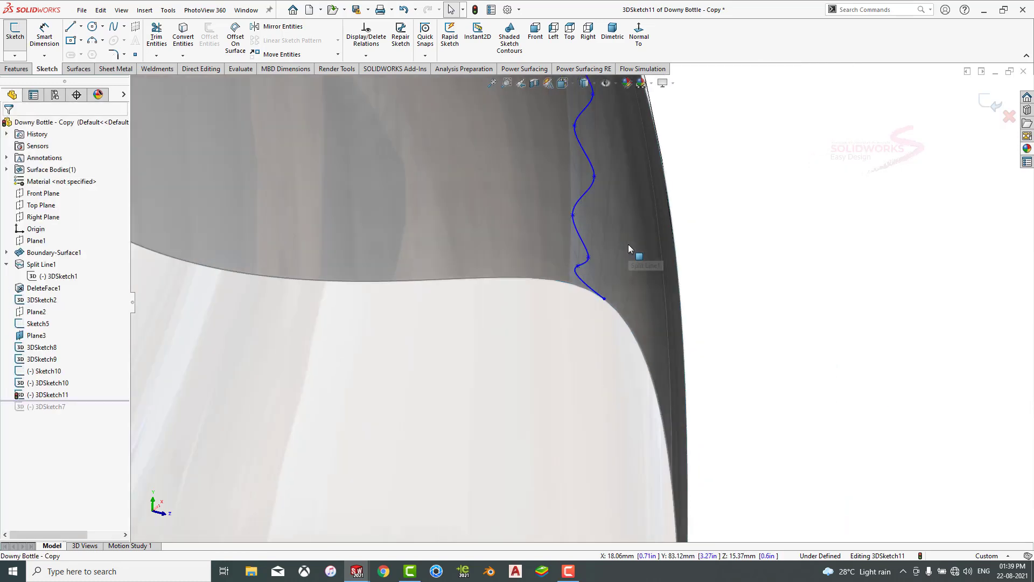
click(991, 108)
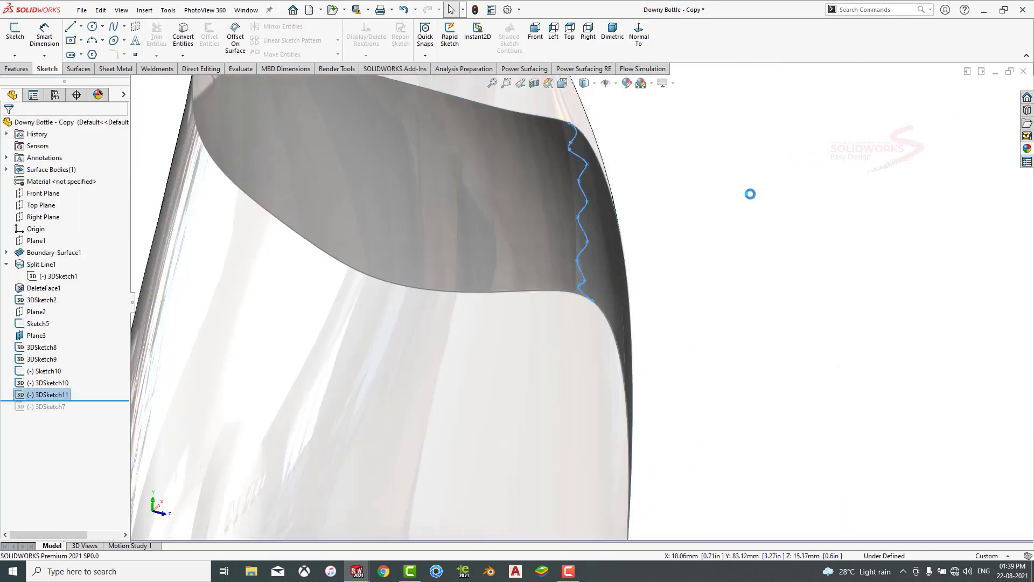
Examine which curves on the bottle belong to 3DSketch8, 3DSketch9, Sketch10, 3DSketch10 and 3DSketch11.
click(627, 36)
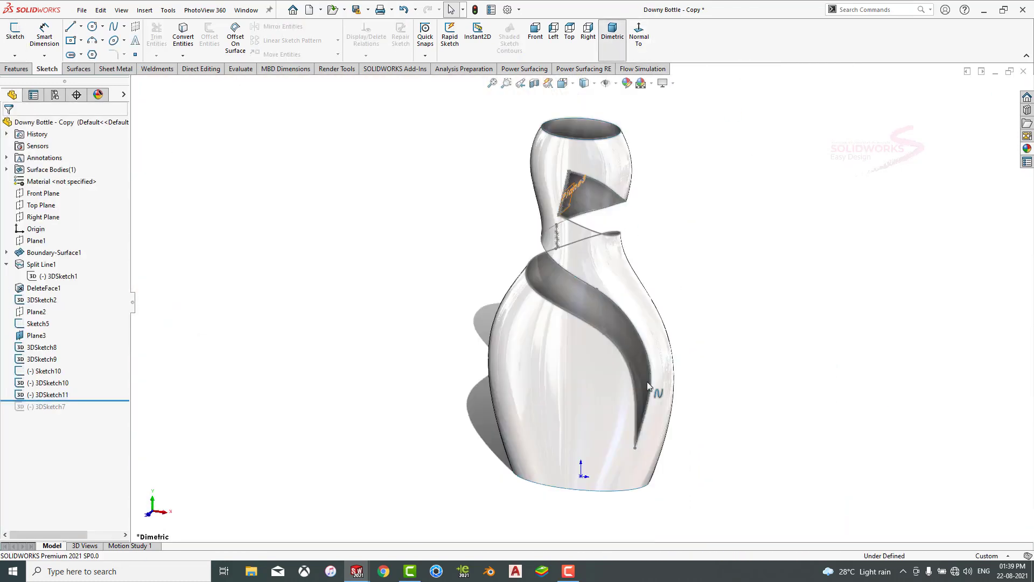
middle_drag(646, 398, 633, 332)
click(14, 55)
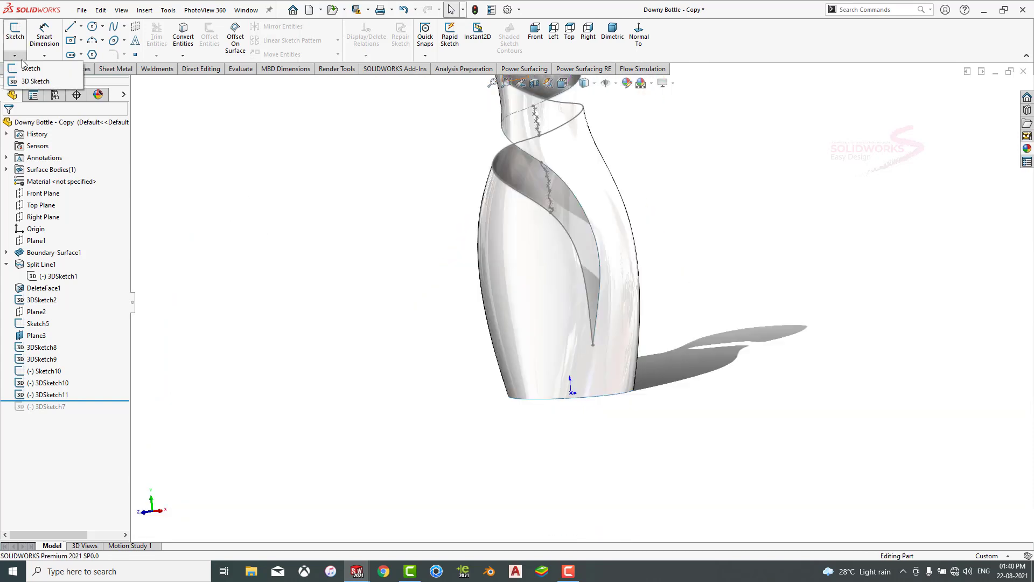
click(96, 96)
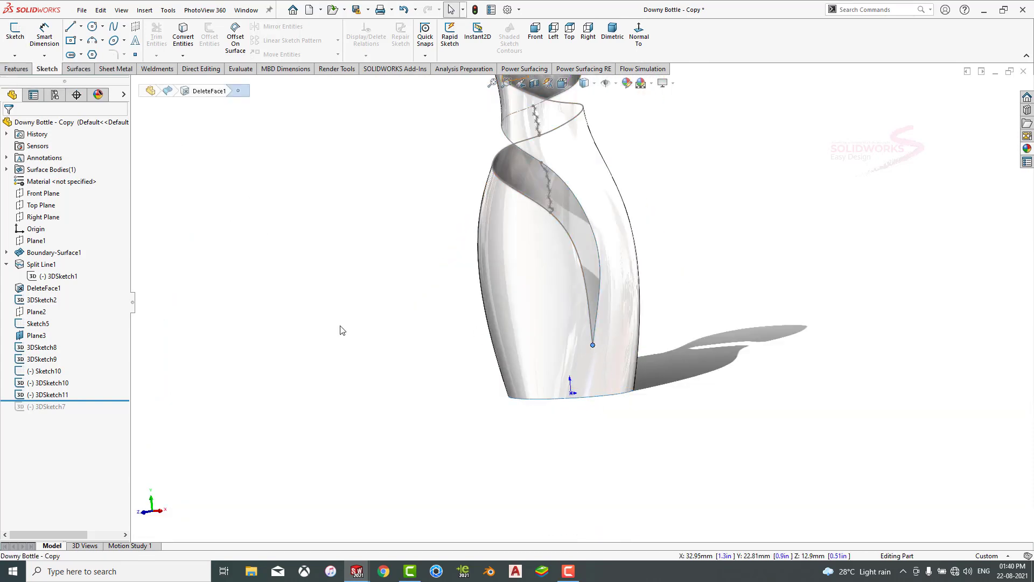
click(41, 347)
click(40, 364)
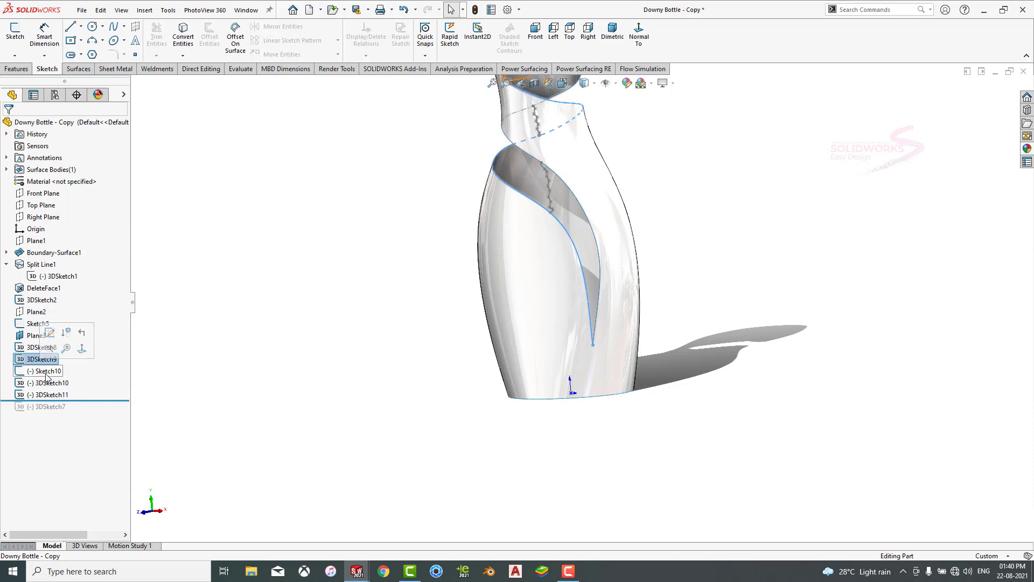
click(46, 373)
click(49, 393)
click(47, 381)
click(210, 322)
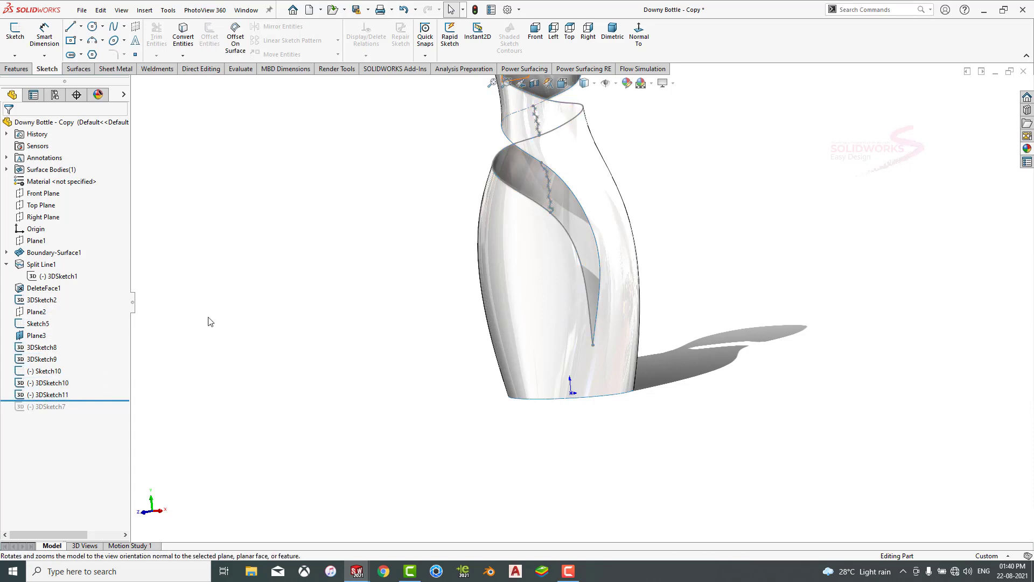
In a new 3D sketch, place a point at the spiral opening's lower tip and close the sketch.
click(14, 56)
click(33, 81)
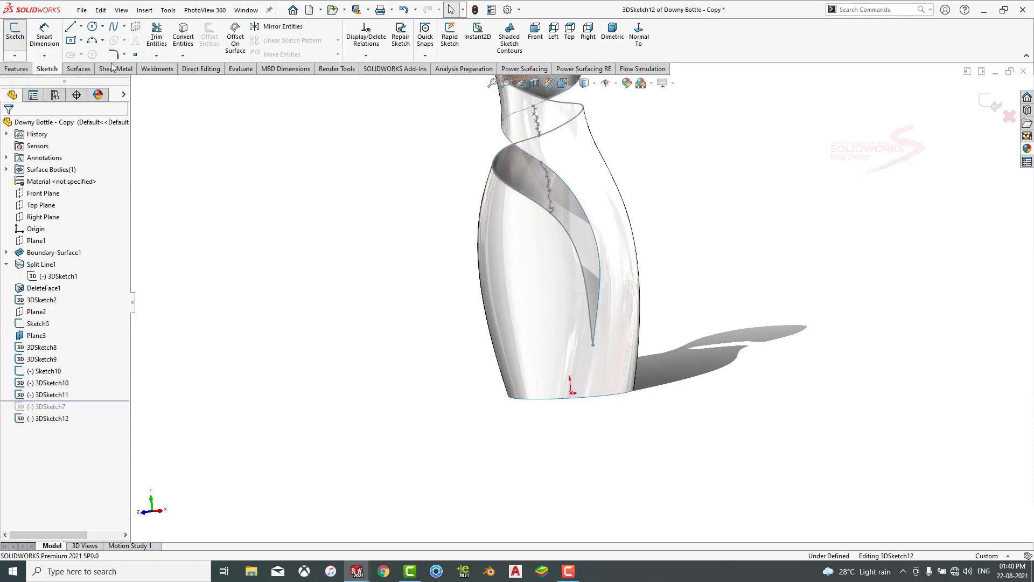
click(135, 54)
scroll(593, 339, down, 8)
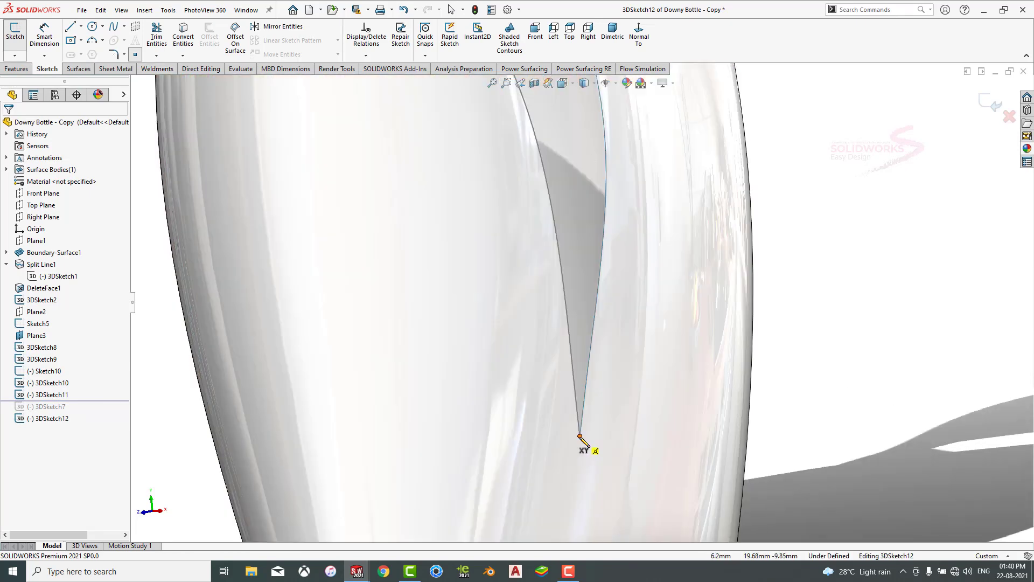
click(579, 436)
key(Escape)
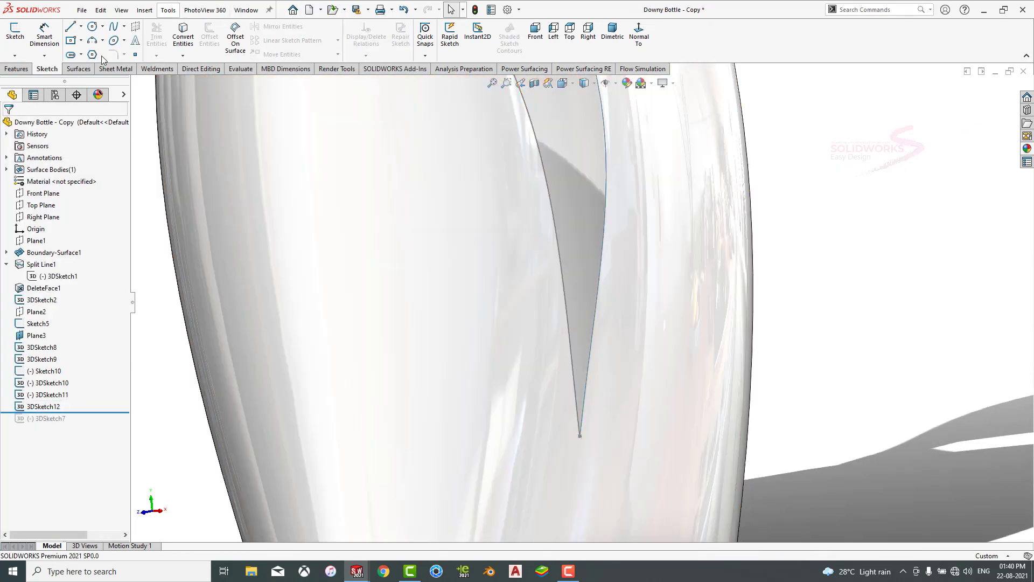
Start a boundary surface and choose the three wavy splines, Sketch10, 3DSketch10 and 3DSketch11, from top to bottom as Direction 1 profiles.
click(80, 69)
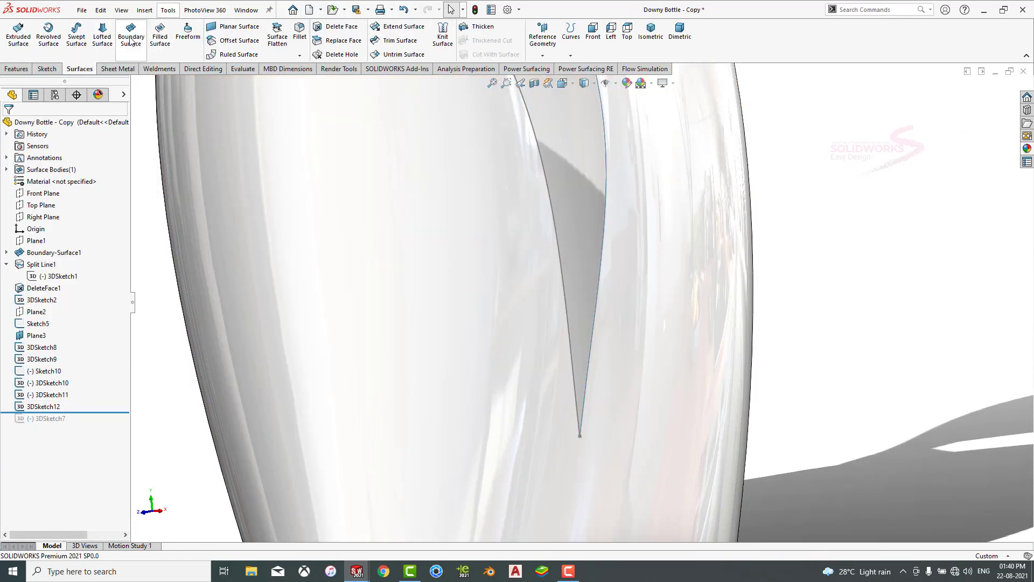
click(130, 36)
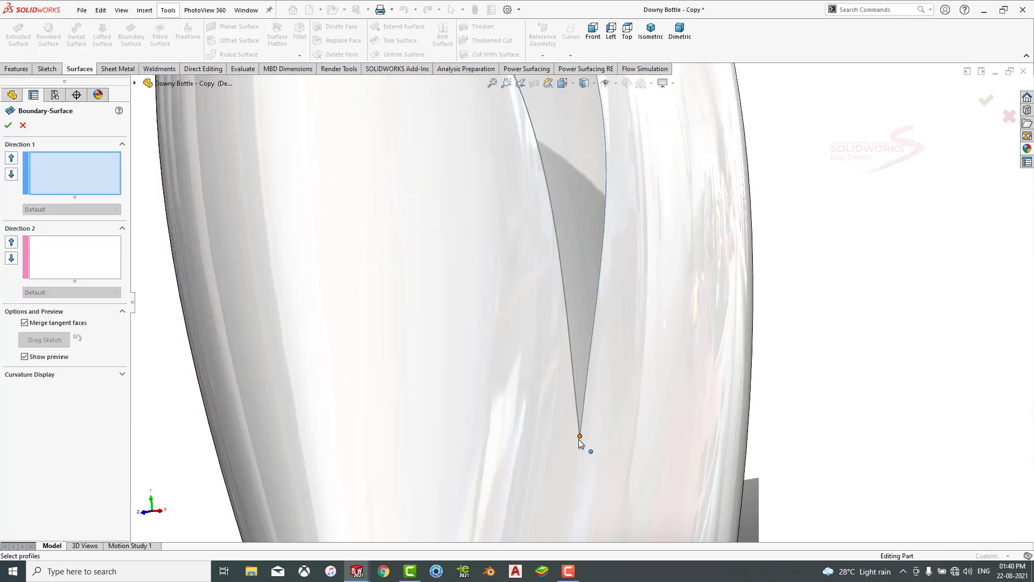
scroll(585, 434, up, 5)
scroll(565, 224, down, 6)
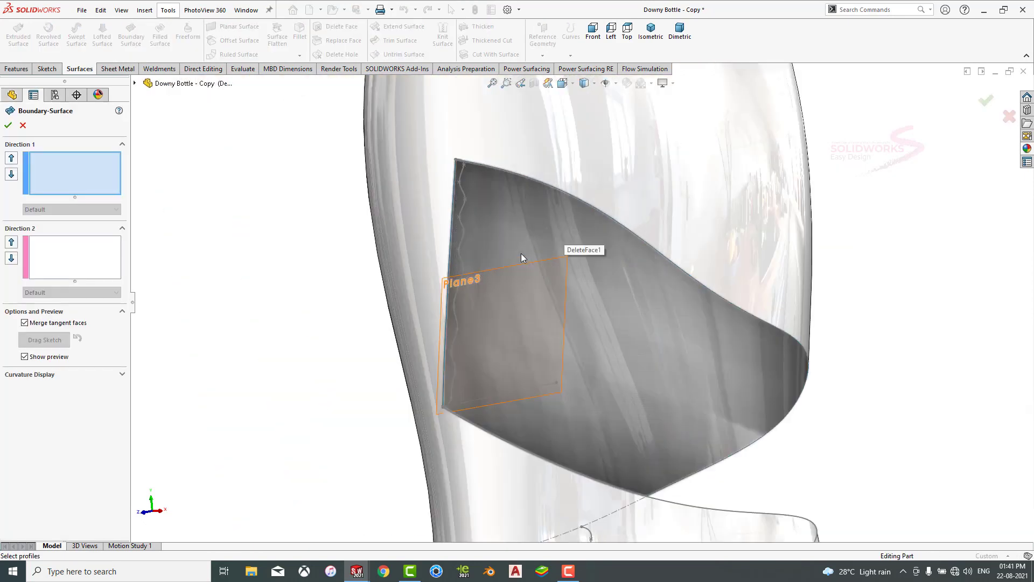
click(451, 204)
scroll(616, 404, up, 4)
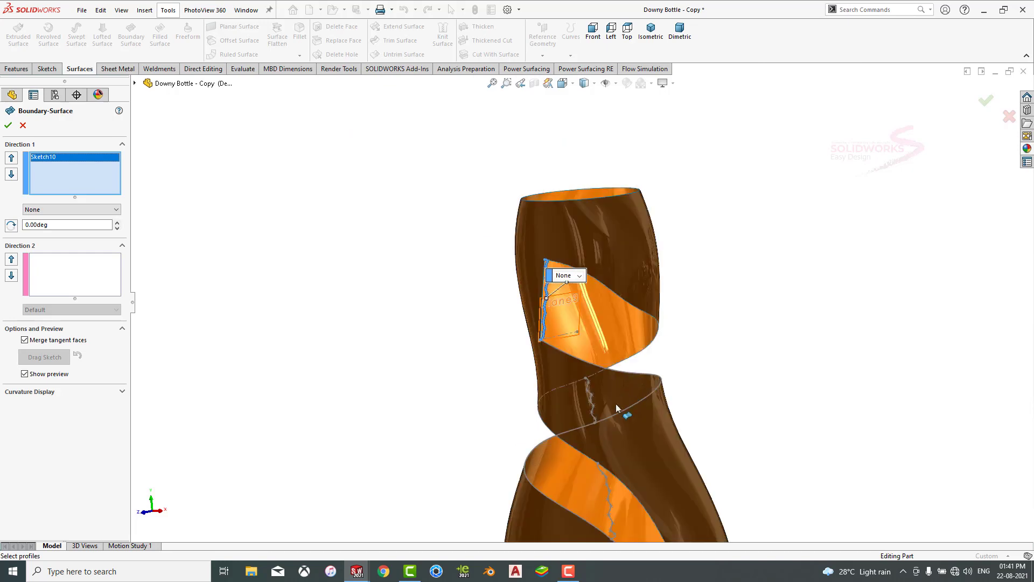
scroll(617, 408, down, 6)
click(533, 305)
scroll(532, 305, up, 2)
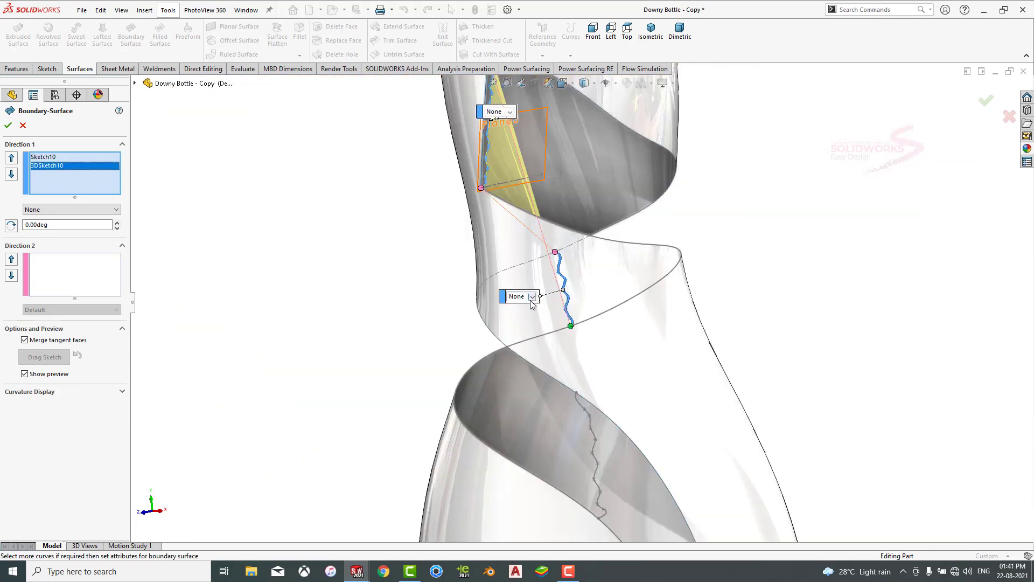
click(593, 431)
scroll(594, 434, up, 2)
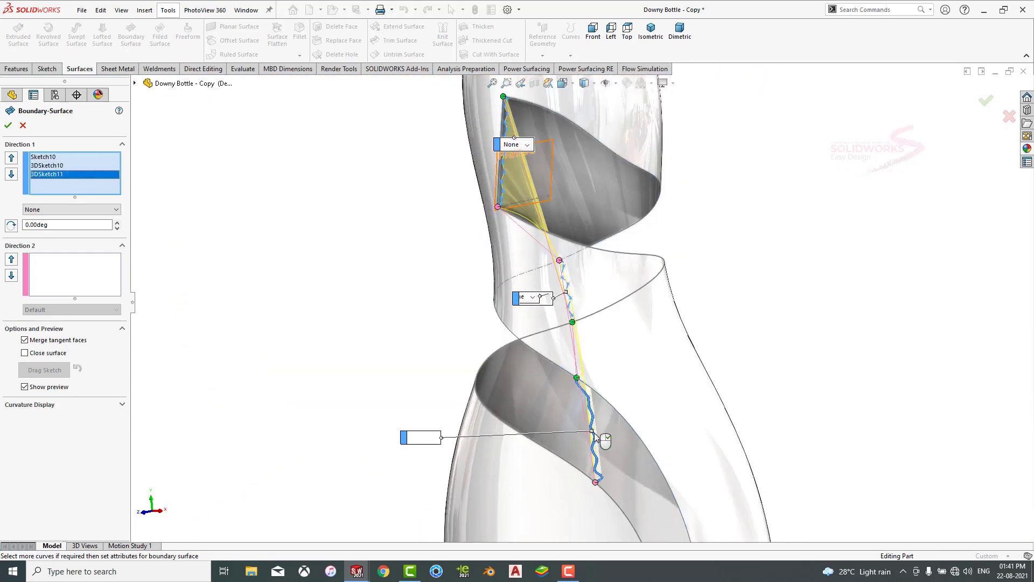
Try to add the point at the spiral opening's lower tip as another Direction 1 profile.
scroll(655, 494, up, 3)
scroll(612, 393, down, 6)
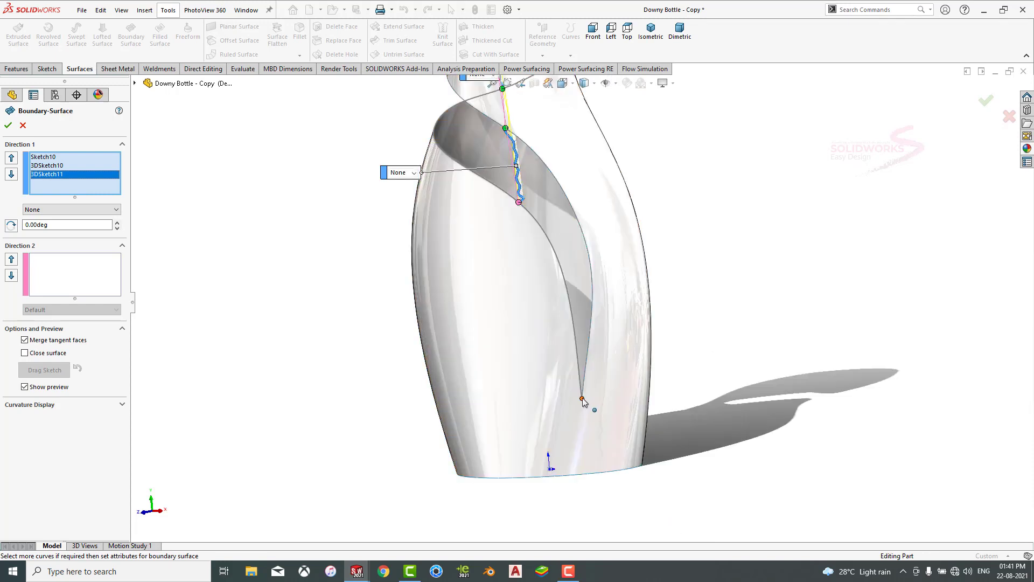
click(583, 402)
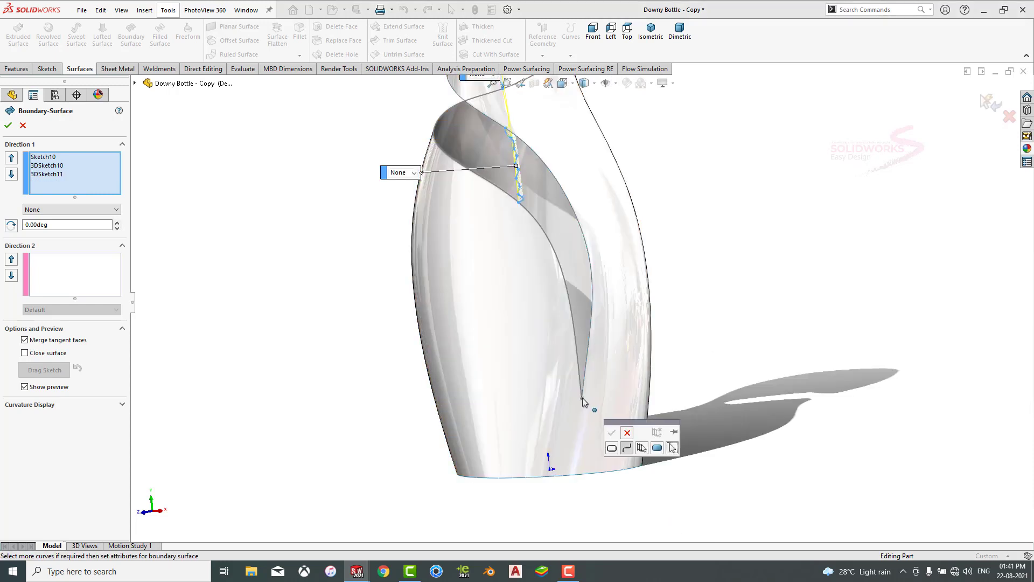
click(612, 448)
click(626, 434)
Retry picking the spiral opening's lower tip point as the fourth Direction 1 profile and discard that selection.
middle_drag(542, 286, 496, 302)
scroll(539, 246, down, 3)
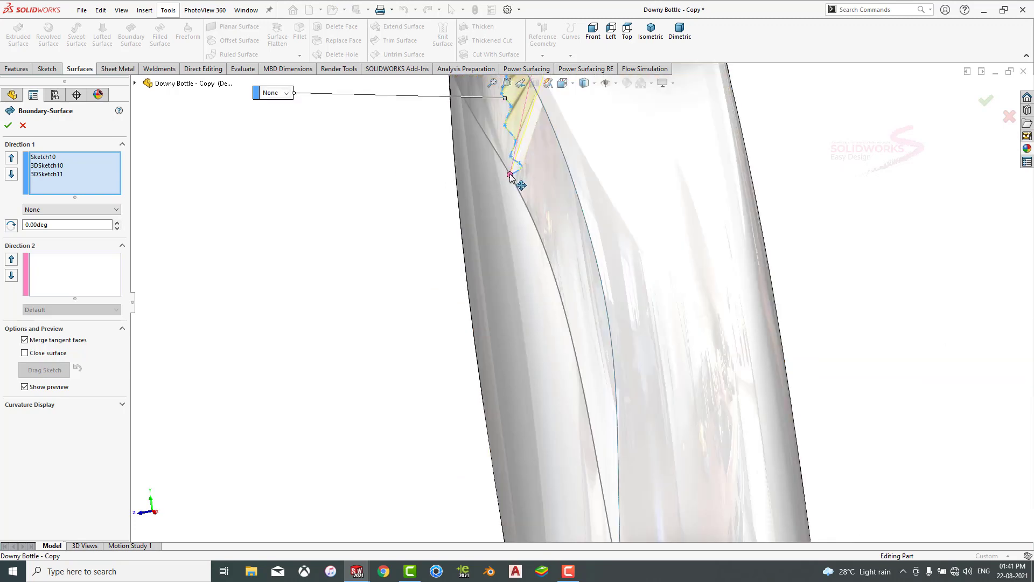
scroll(486, 347, up, 4)
scroll(594, 458, down, 5)
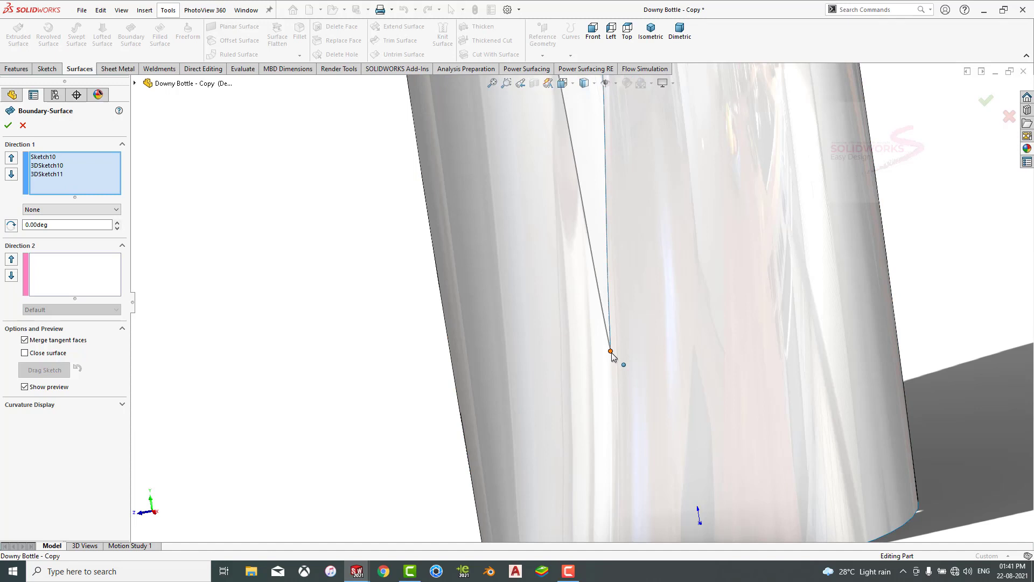
click(611, 352)
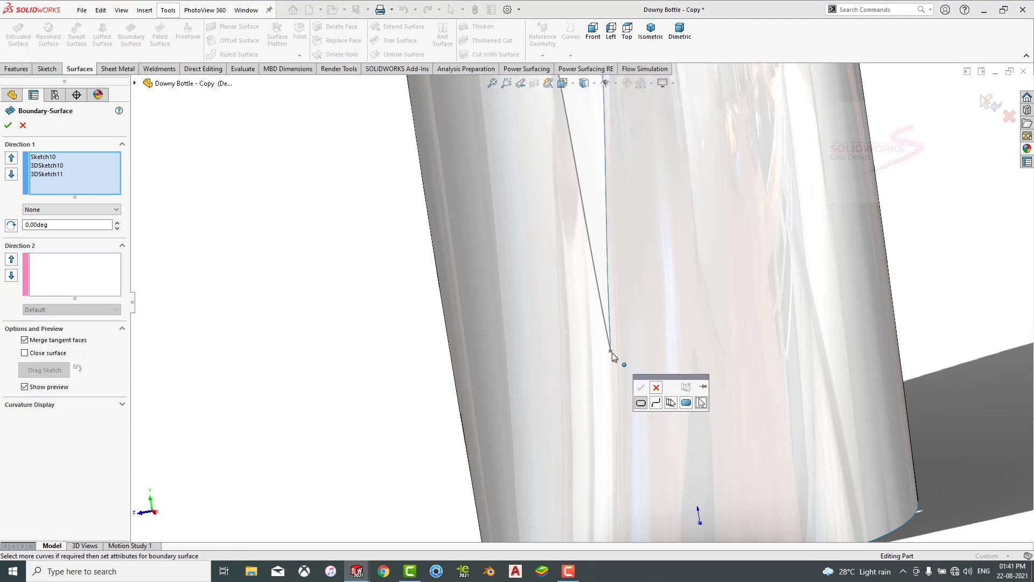
click(656, 388)
Try to use the spiral opening's edge curve as a Direction 2 curve, and cancel the boundary surface.
click(54, 290)
scroll(498, 341, up, 5)
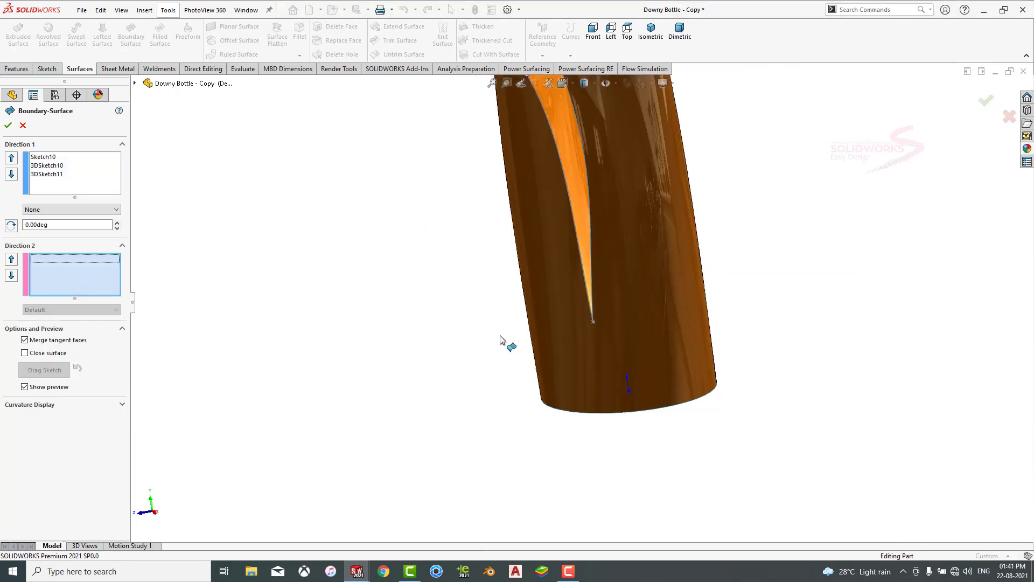
scroll(588, 105, down, 5)
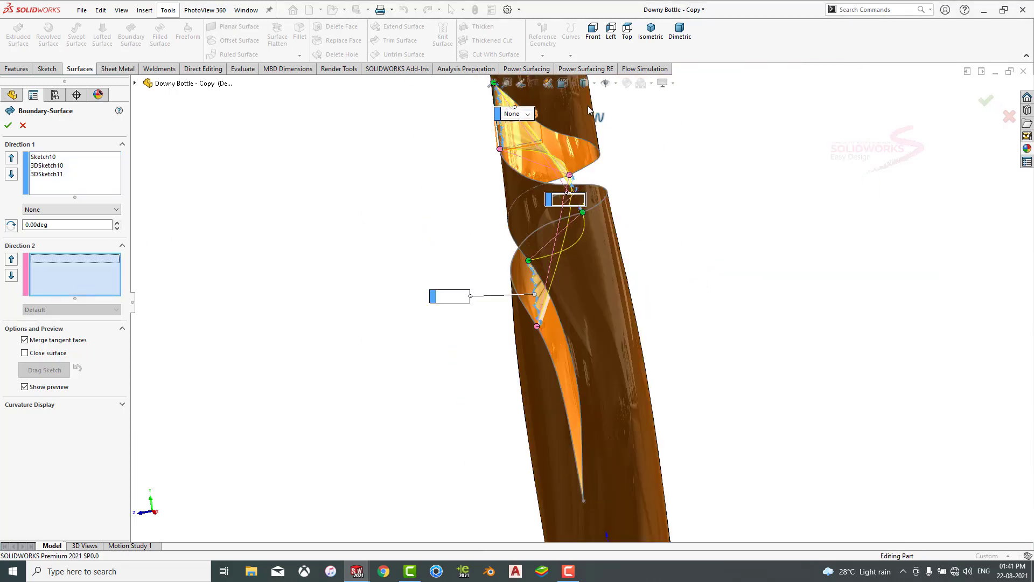
click(562, 143)
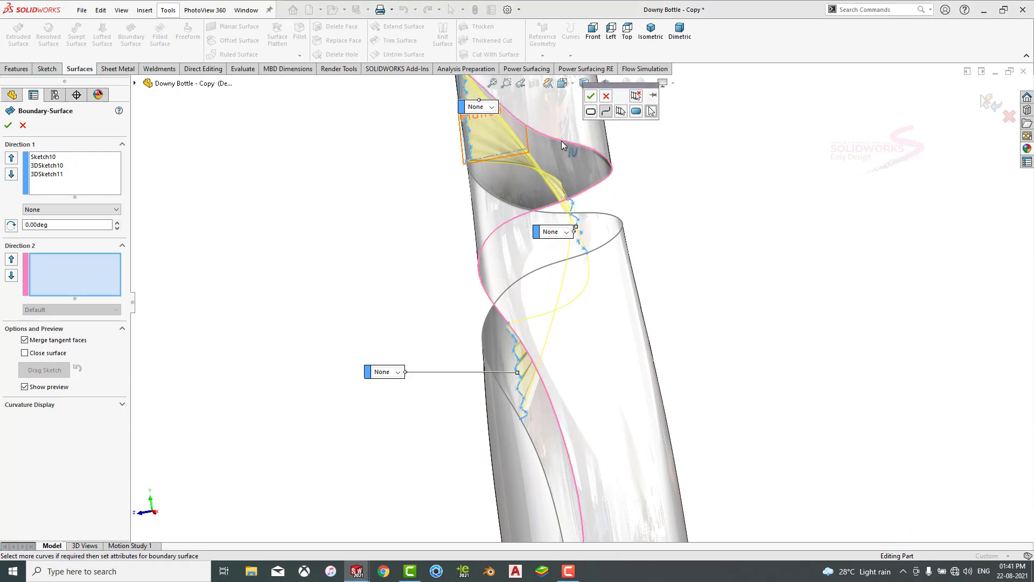
click(590, 96)
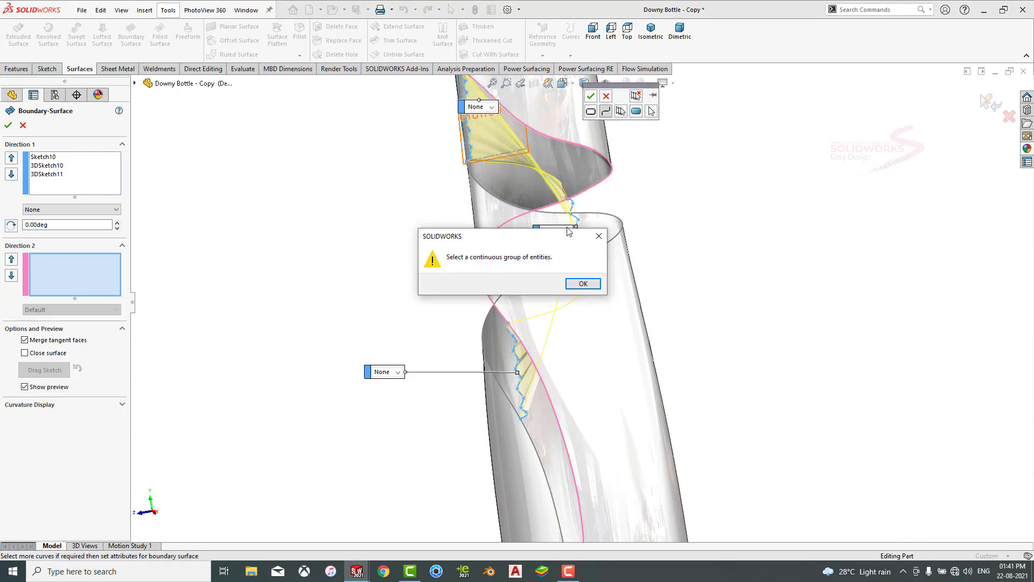
click(583, 284)
key(Escape)
key(Escape)
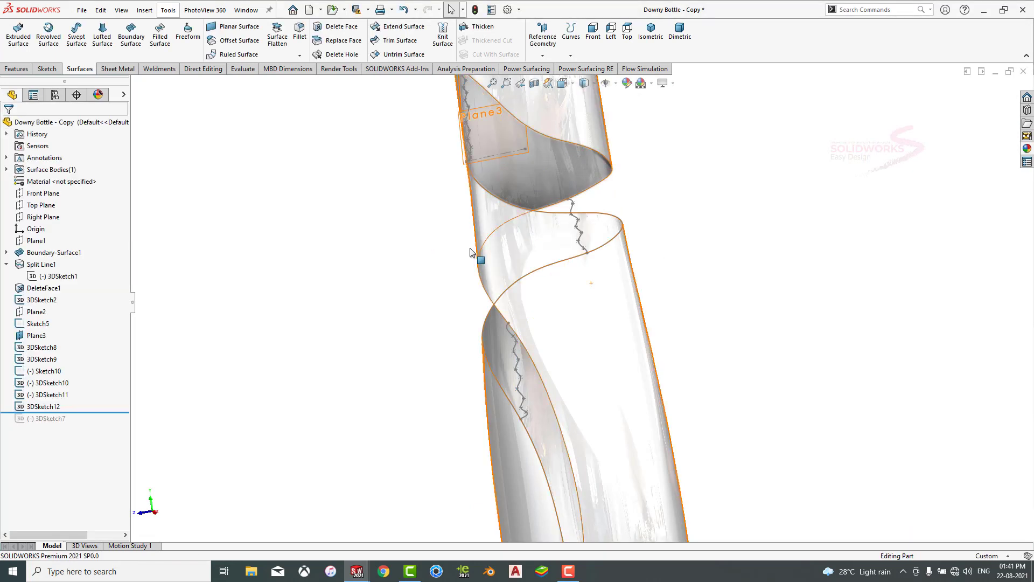
Open 3DSketch8 and 3DSketch9 for editing to examine their curves along the spiral opening, closing each without changes.
click(43, 347)
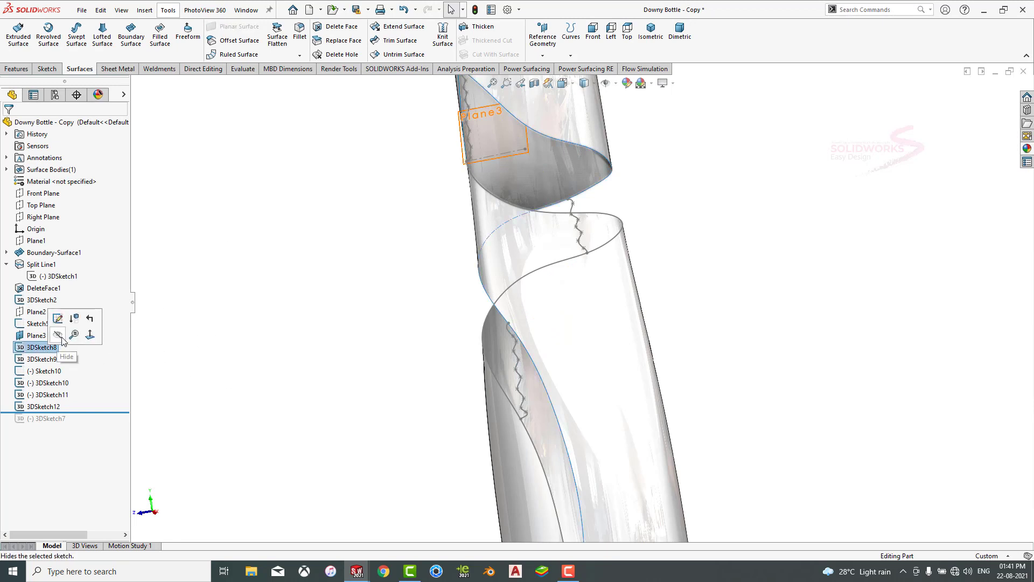
click(63, 321)
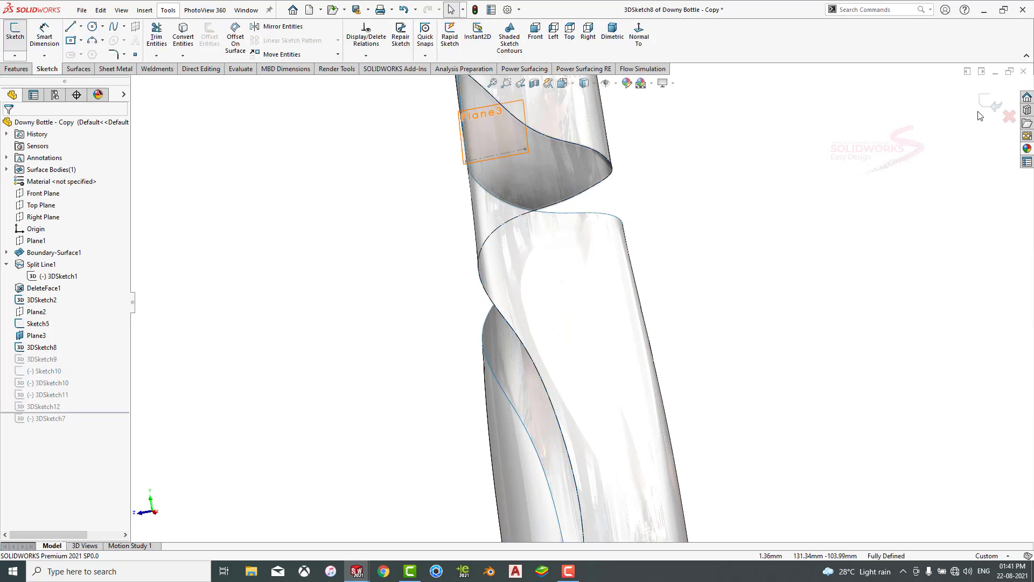
click(993, 105)
click(54, 360)
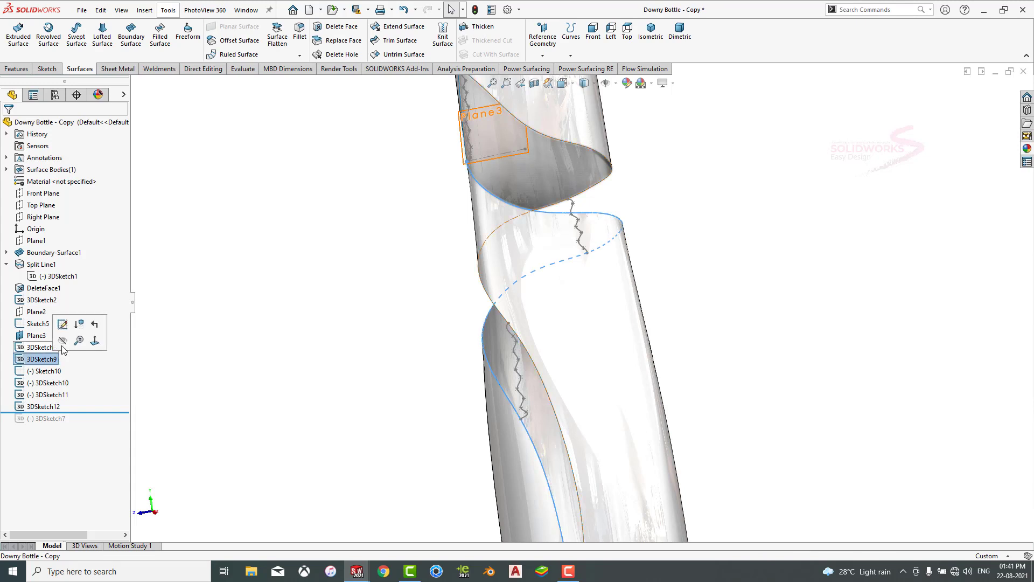
click(68, 330)
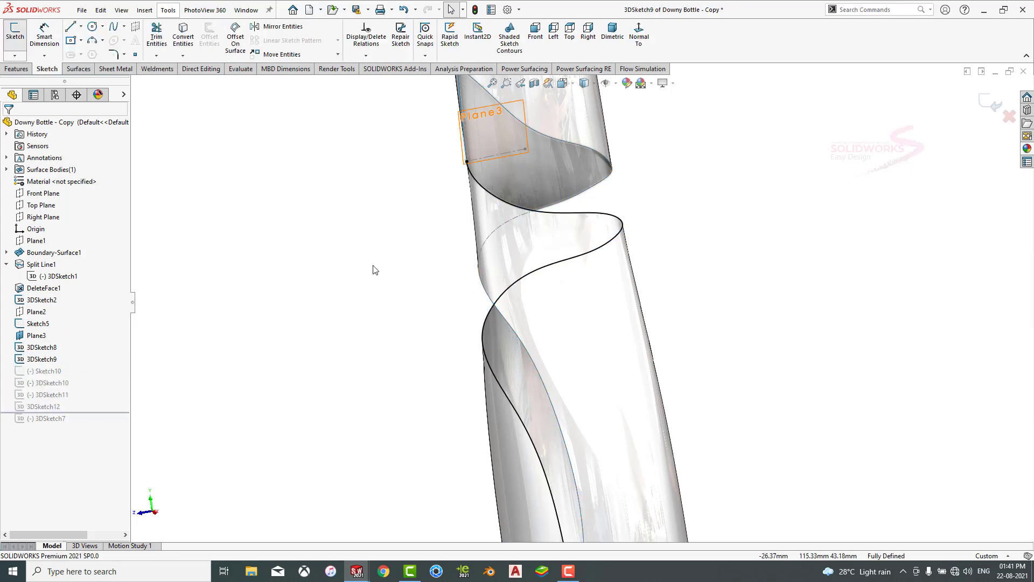
click(993, 104)
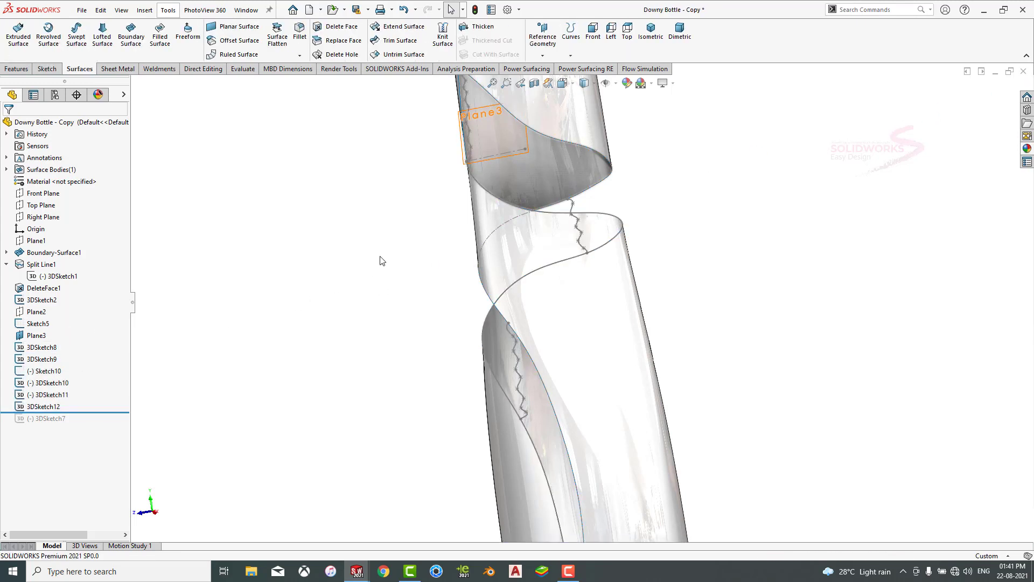
click(582, 147)
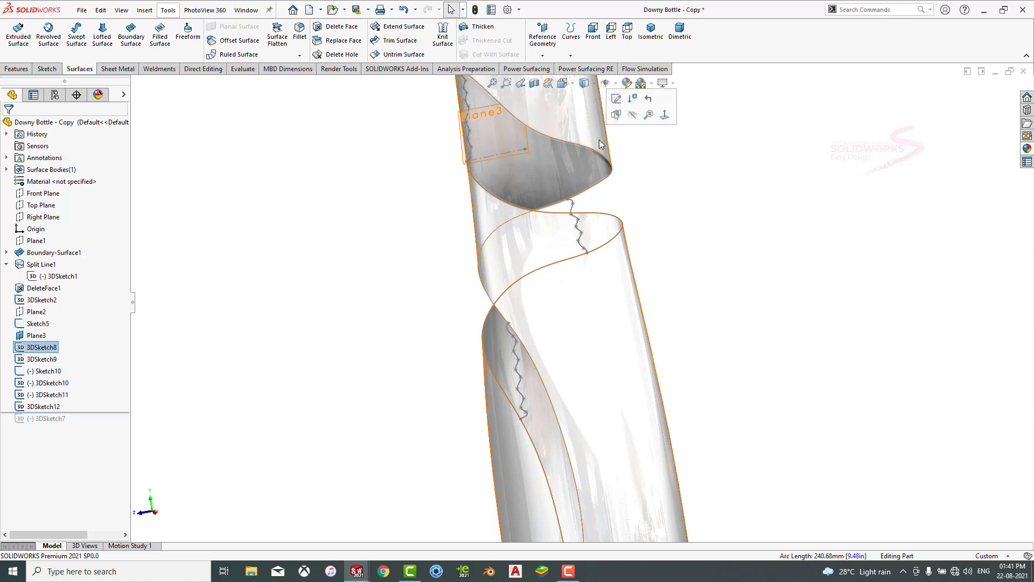
click(617, 100)
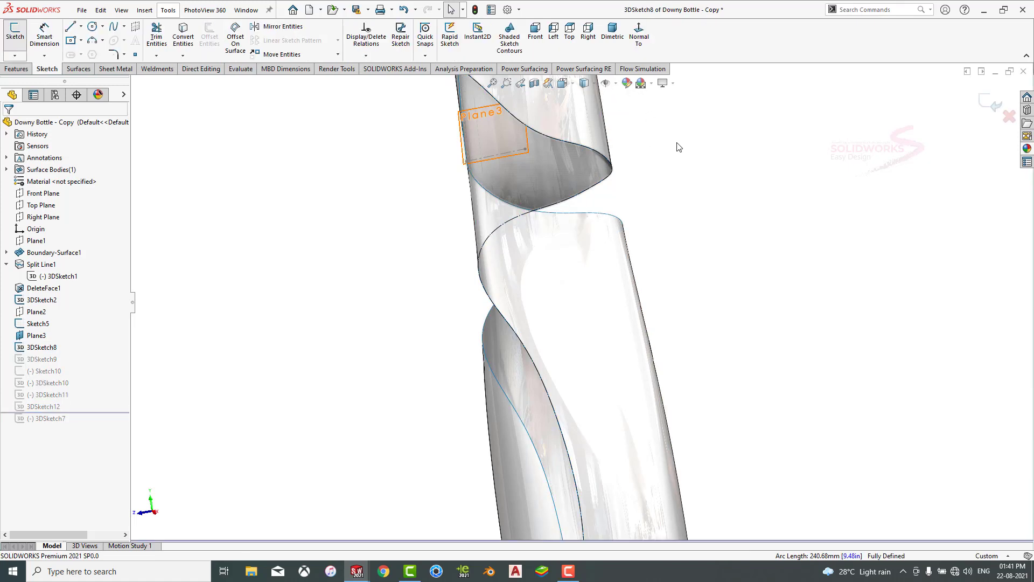
click(605, 157)
click(748, 173)
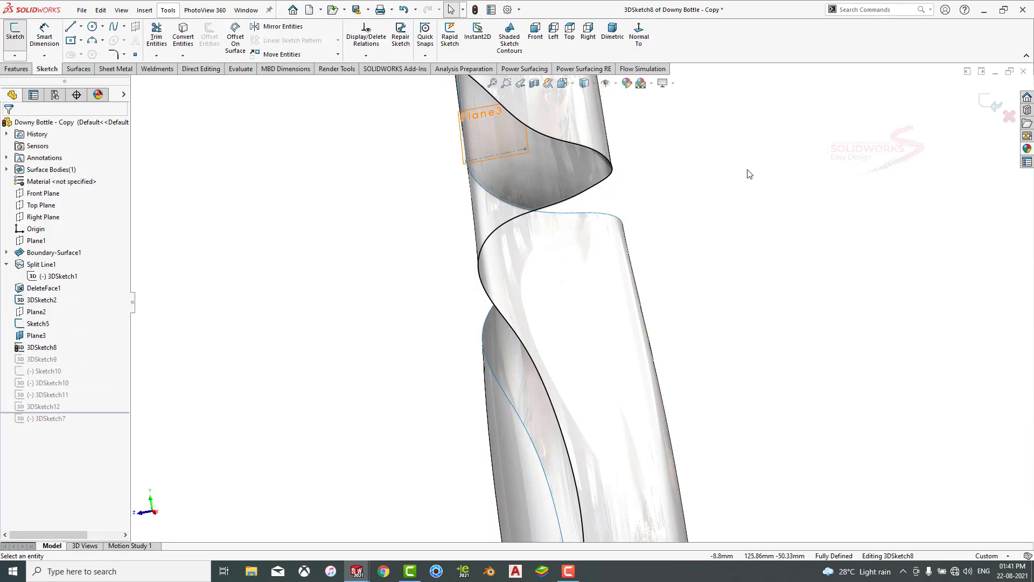
click(990, 105)
Try to start a boundary surface from the lower tip point, clear the picked Direction 1 profile and cancel the feature.
scroll(695, 216, up, 4)
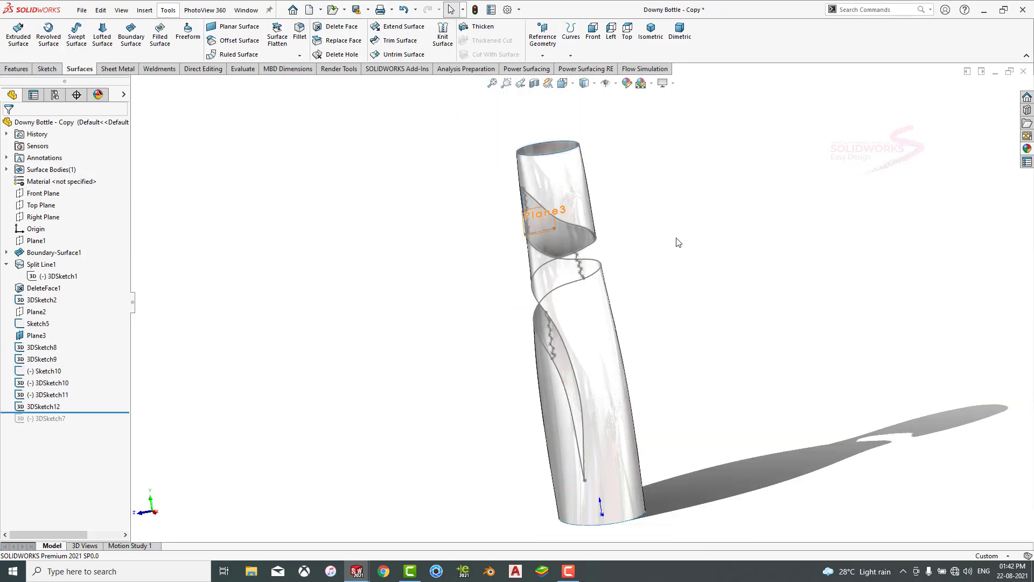
scroll(580, 464, down, 8)
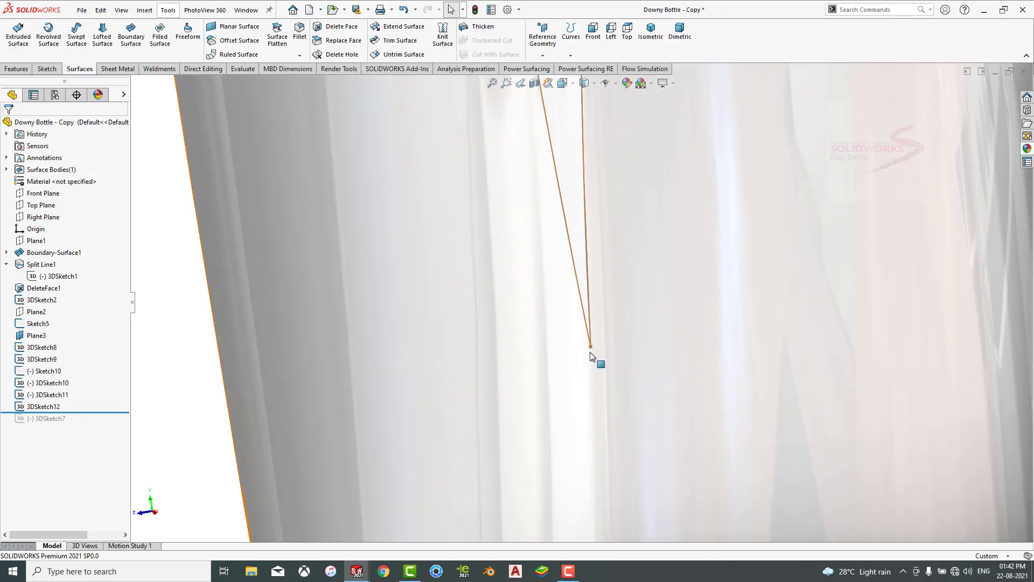
click(130, 37)
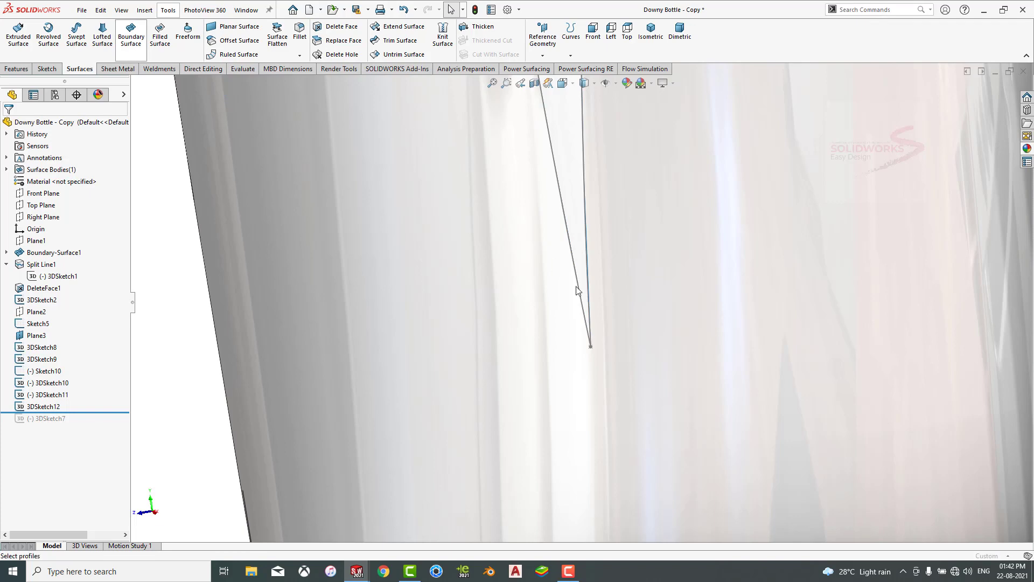
click(591, 348)
scroll(591, 351, up, 5)
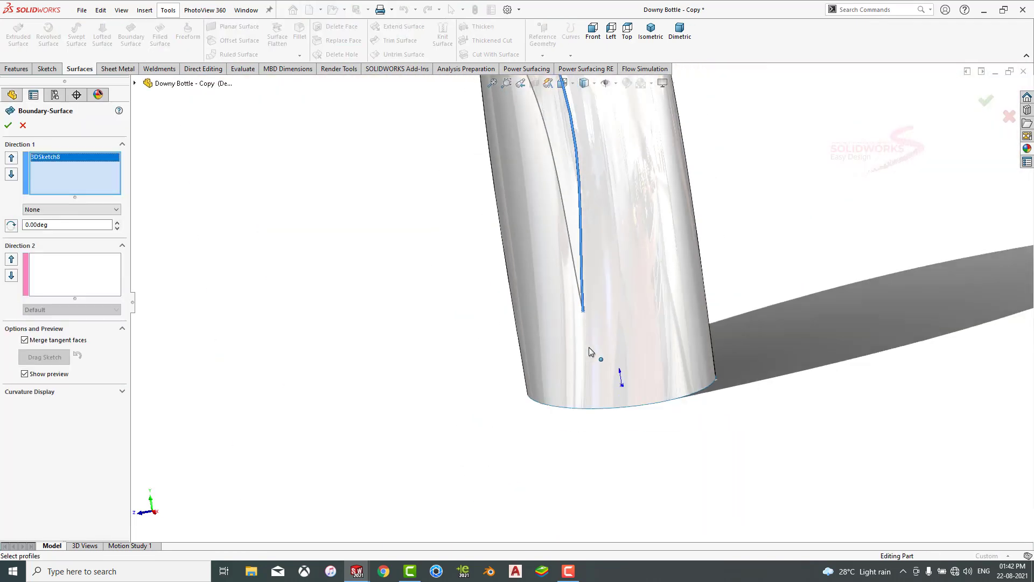
right_click(52, 164)
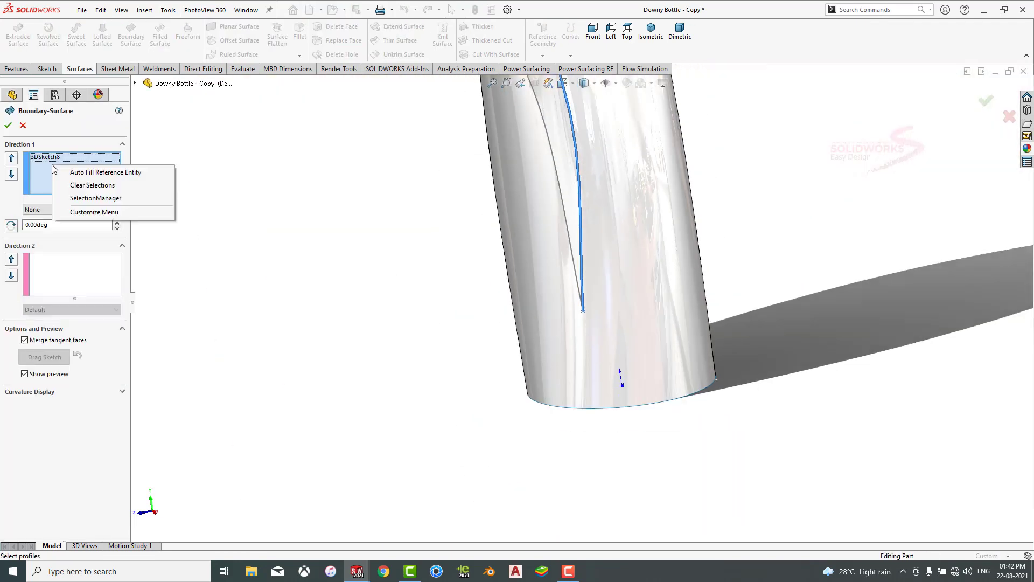
click(81, 186)
key(Escape)
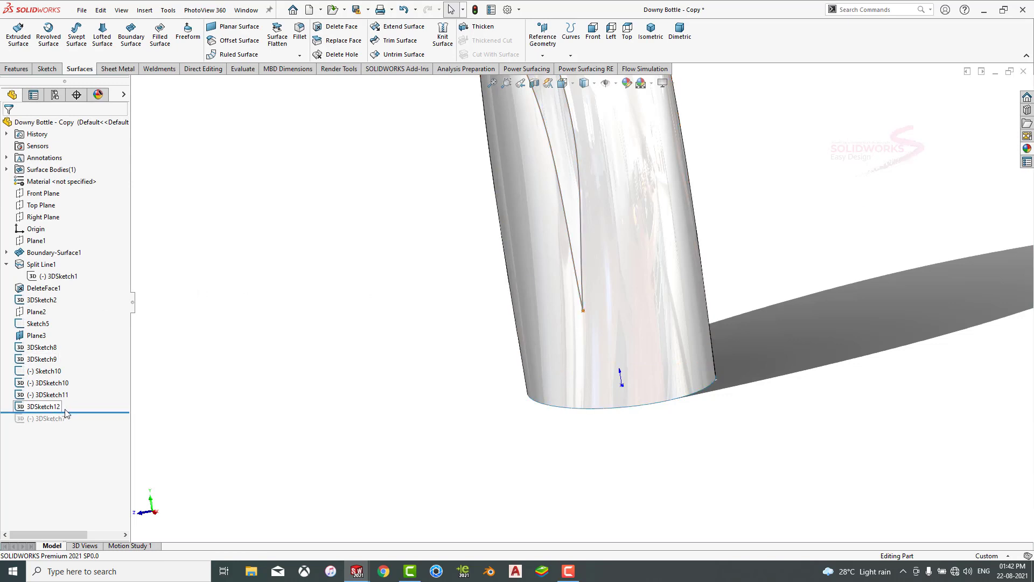
Roll the model history forward past 3DSketch7 and delete 3DSketch12, the sketch holding the tip point.
drag(99, 411, 94, 427)
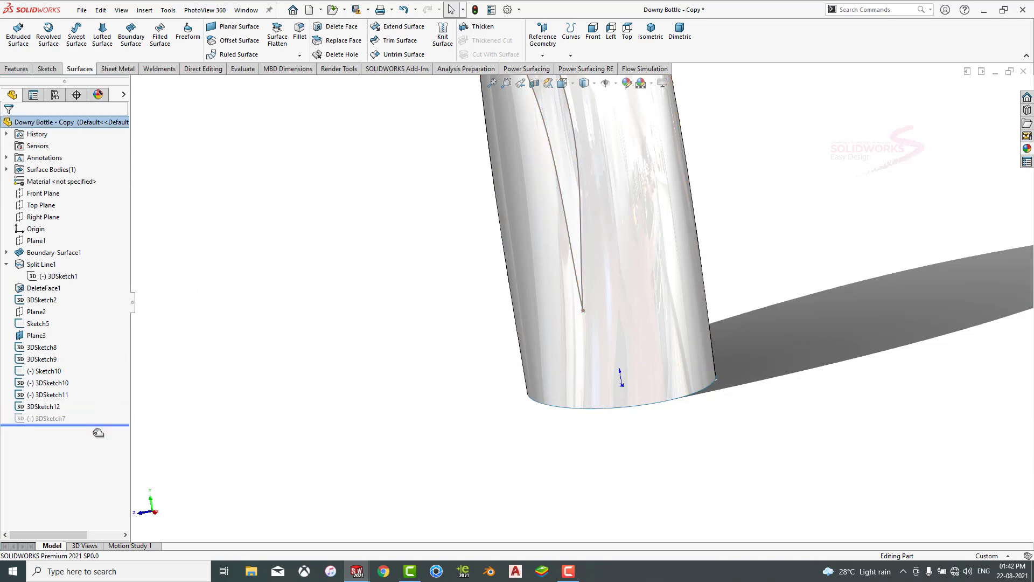
click(54, 419)
scroll(497, 294, up, 6)
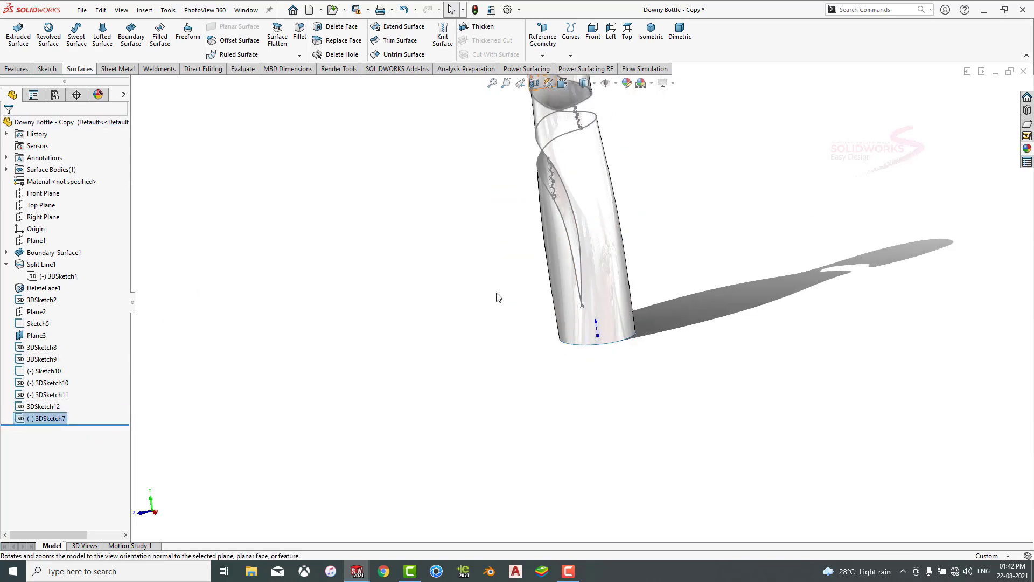
middle_drag(616, 212, 634, 201)
scroll(634, 204, down, 5)
click(53, 407)
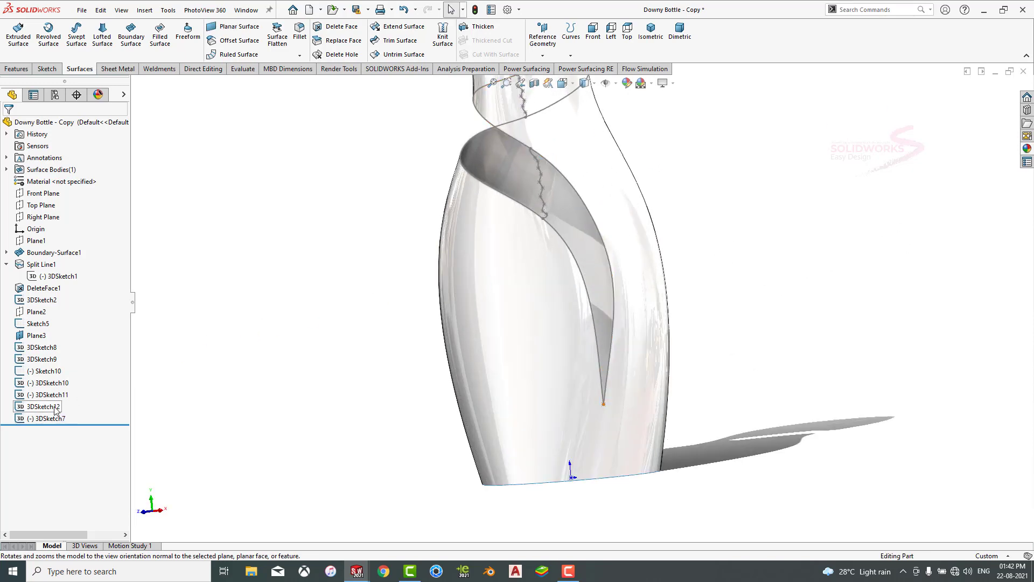
right_click(45, 410)
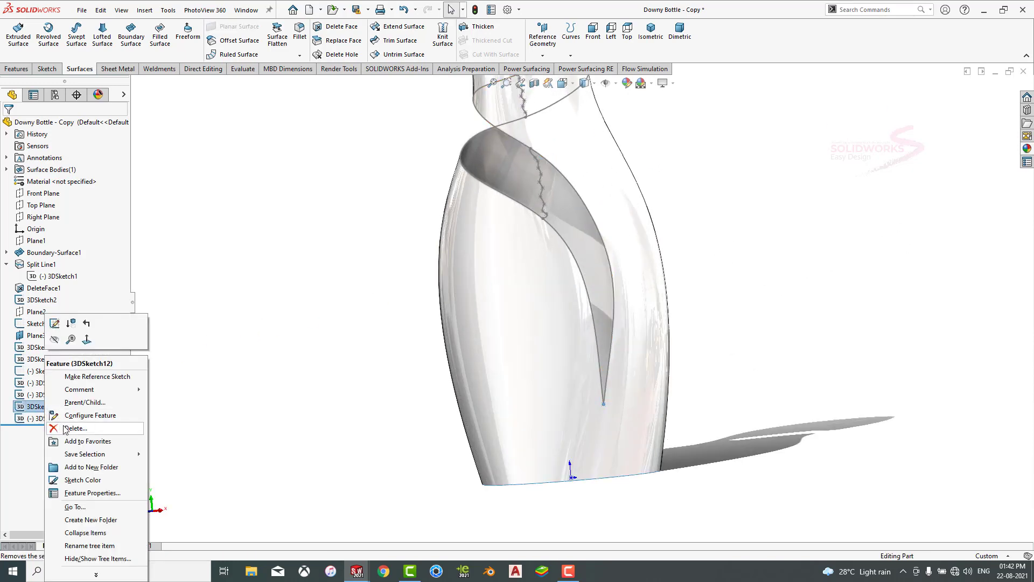
click(66, 429)
click(574, 217)
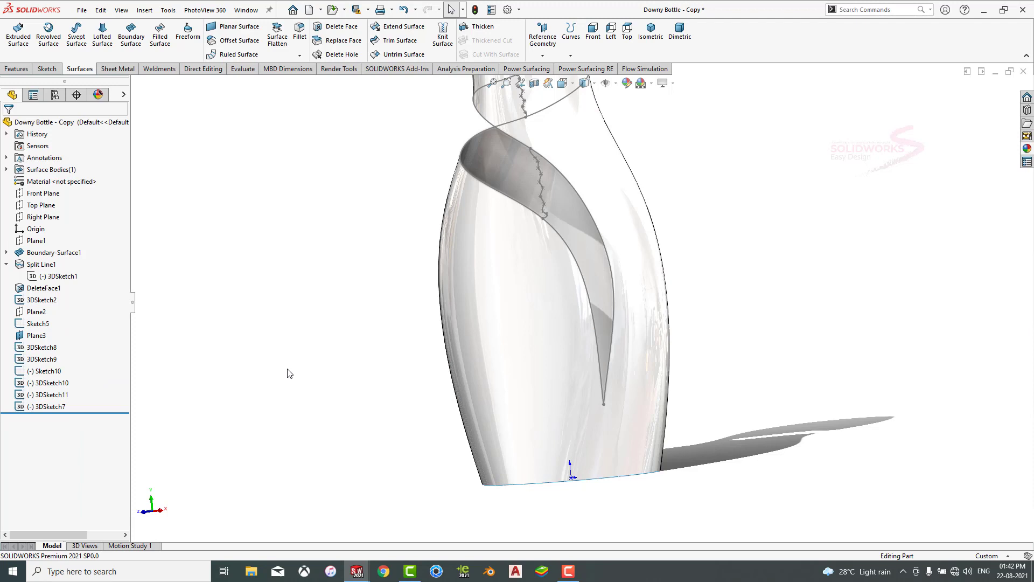
Open 3DSketch7 to check its contents, close it and delete the sketch.
click(49, 407)
click(59, 374)
scroll(330, 303, up, 2)
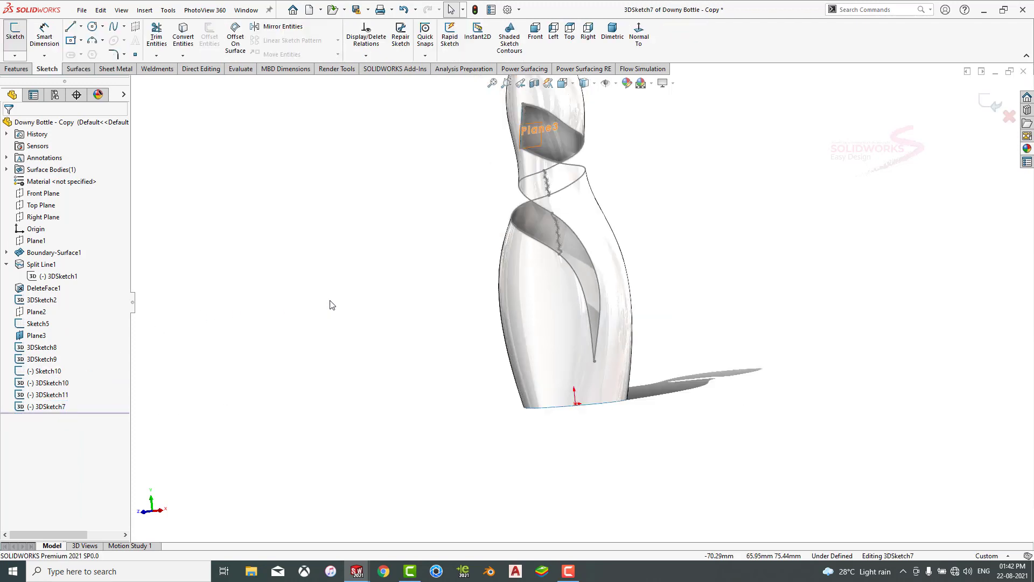
scroll(574, 260, down, 2)
click(992, 102)
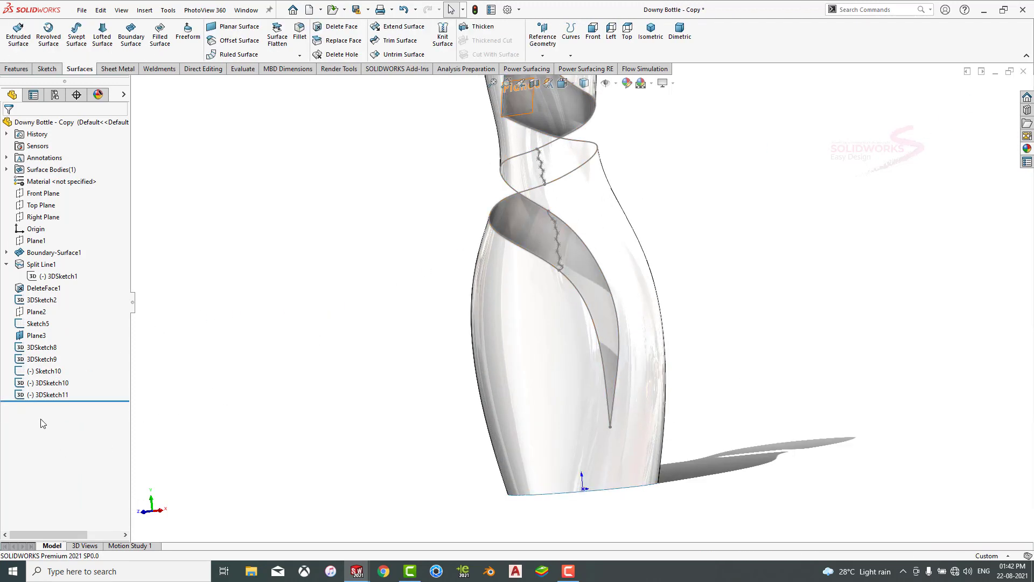
Edit 3DSketch11, add a point coincident with the spiral opening's lower tip, and close the sketch.
click(52, 384)
click(52, 394)
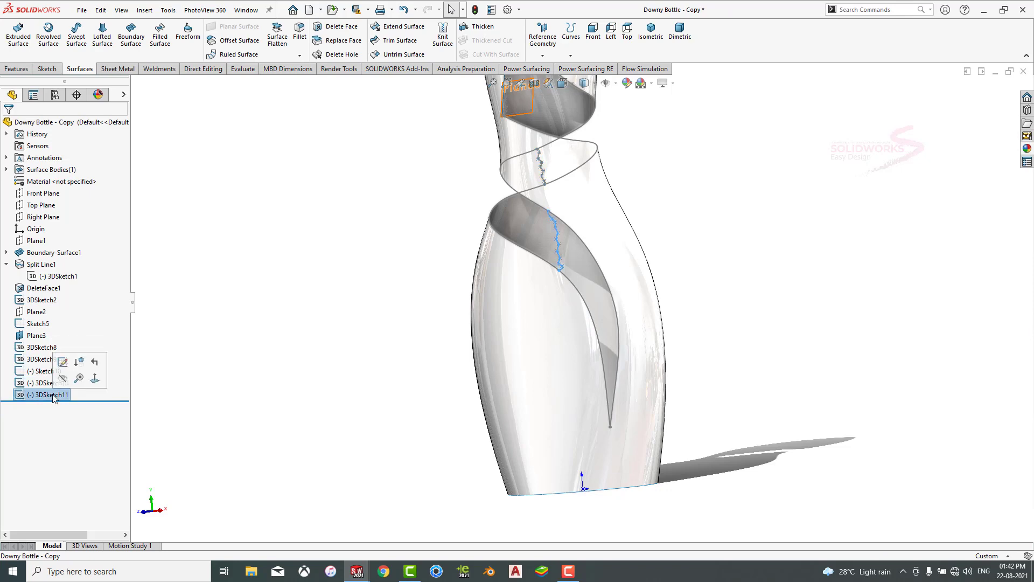
click(63, 363)
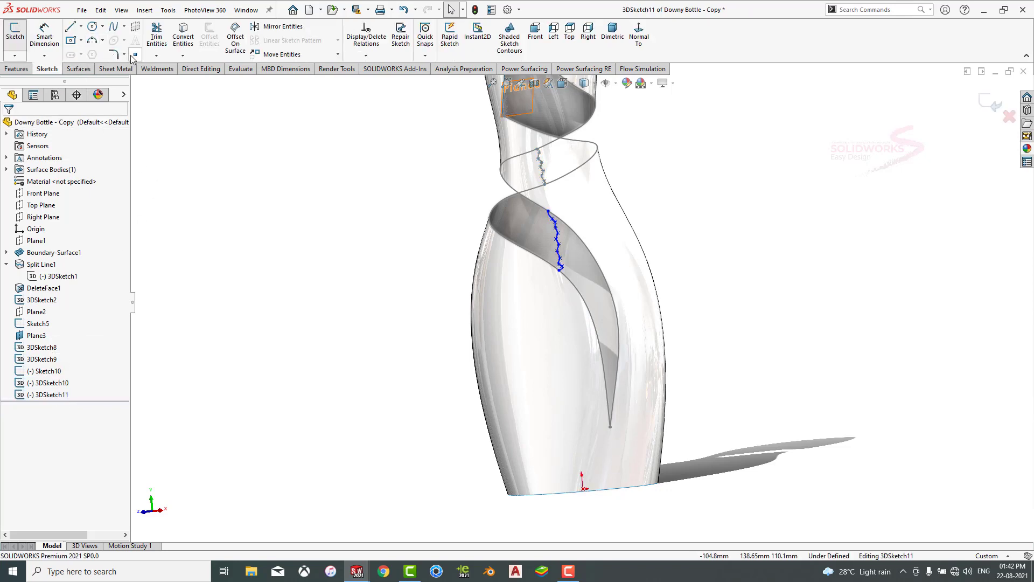
scroll(625, 415, down, 5)
click(578, 433)
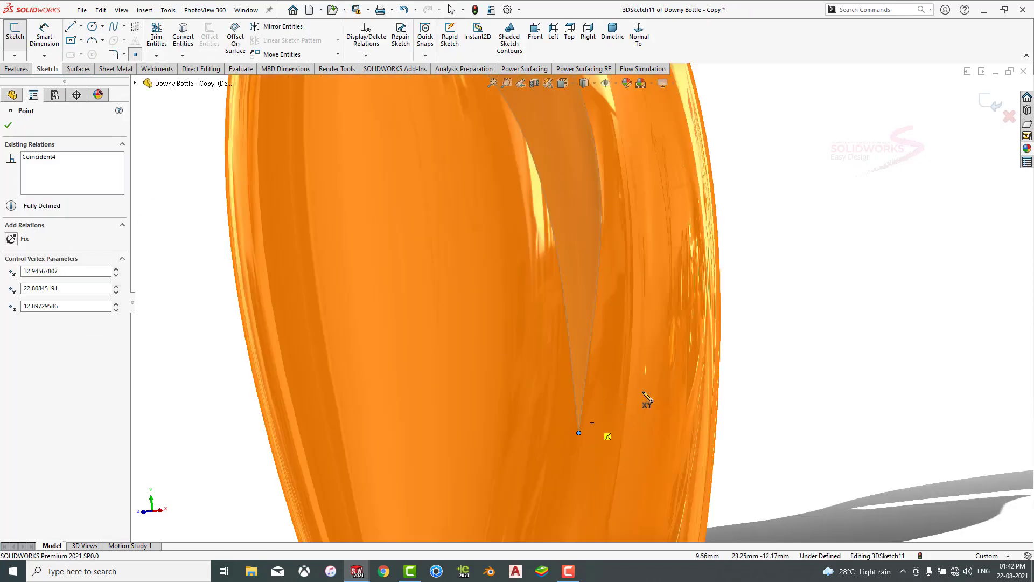
click(990, 104)
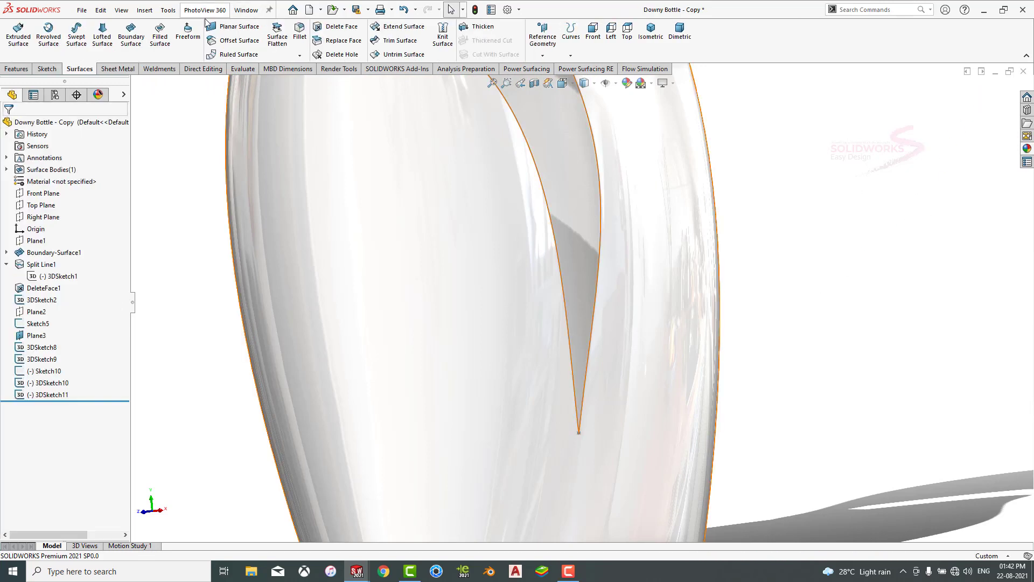
Start a boundary surface using the wavy profiles Sketch10, 3DSketch10 and 3DSketch11 as Direction 1 curves.
click(131, 35)
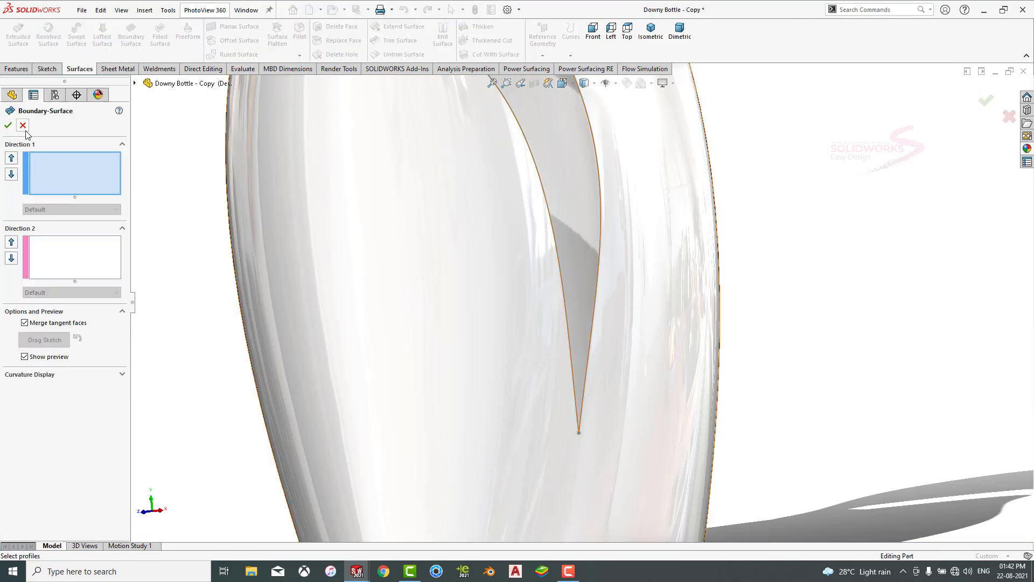
scroll(576, 270, up, 6)
scroll(564, 198, down, 4)
scroll(461, 117, down, 5)
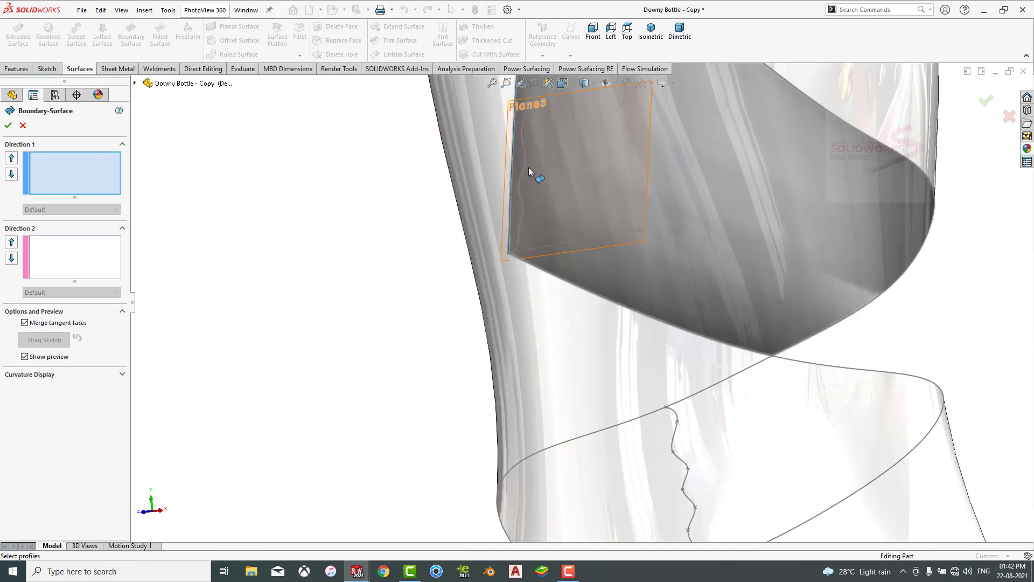
click(523, 154)
click(677, 439)
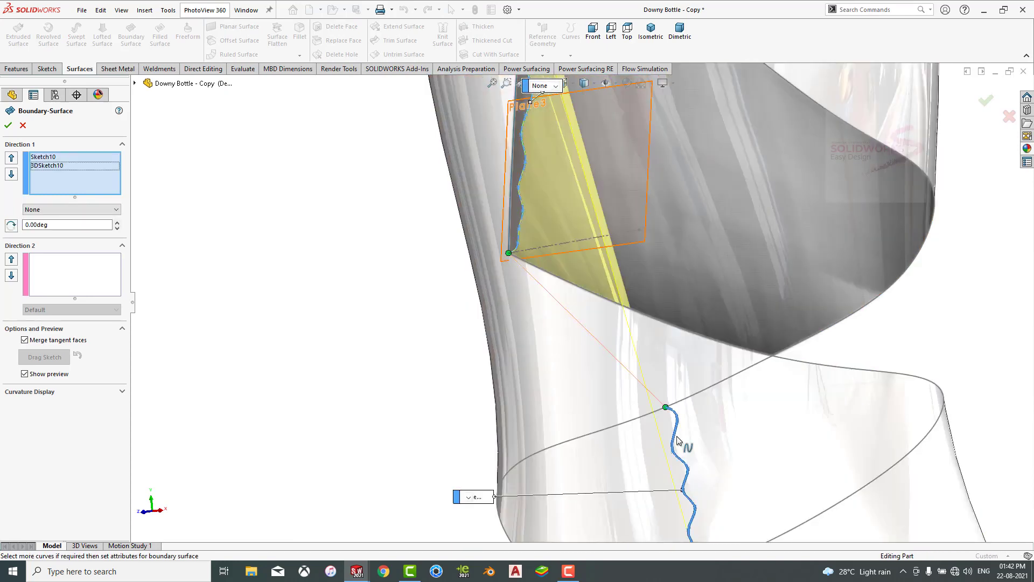
scroll(680, 442, up, 5)
scroll(632, 357, down, 5)
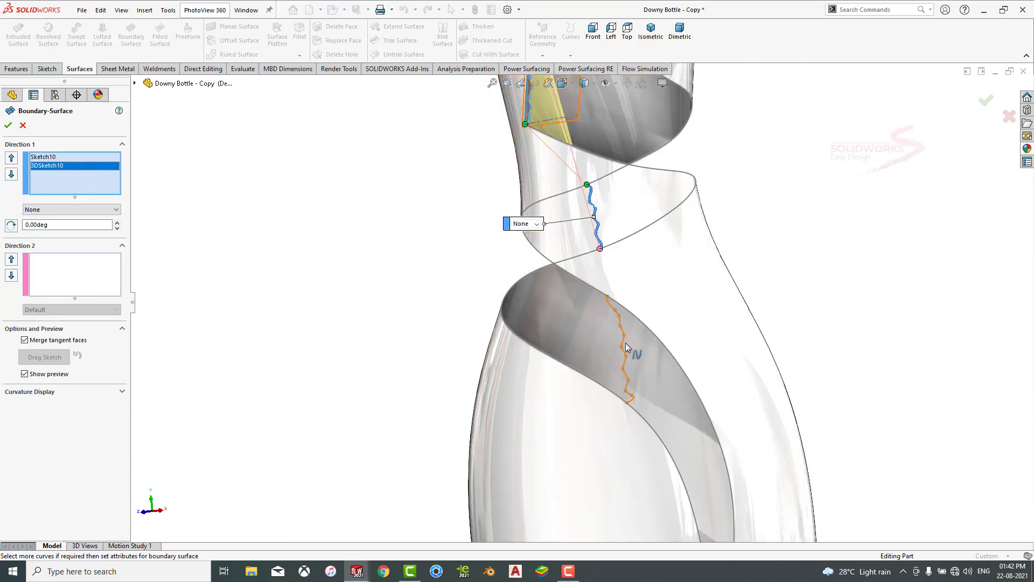
click(625, 348)
scroll(648, 510, up, 2)
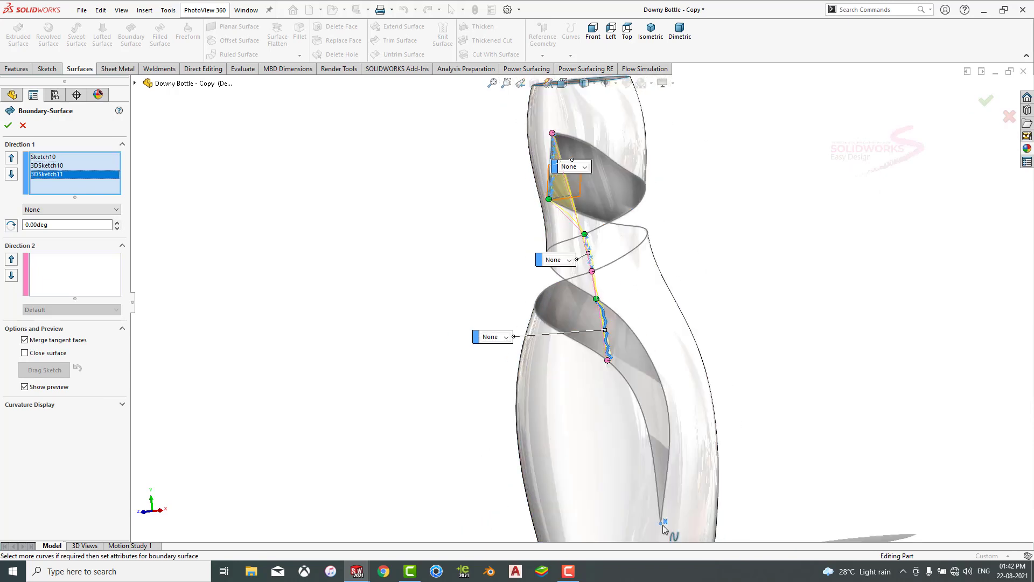
Try to add the spiral's lower tip point to Direction 1, and assign the spiral edge curve 3DSketch8 to Direction 2.
scroll(613, 433, down, 6)
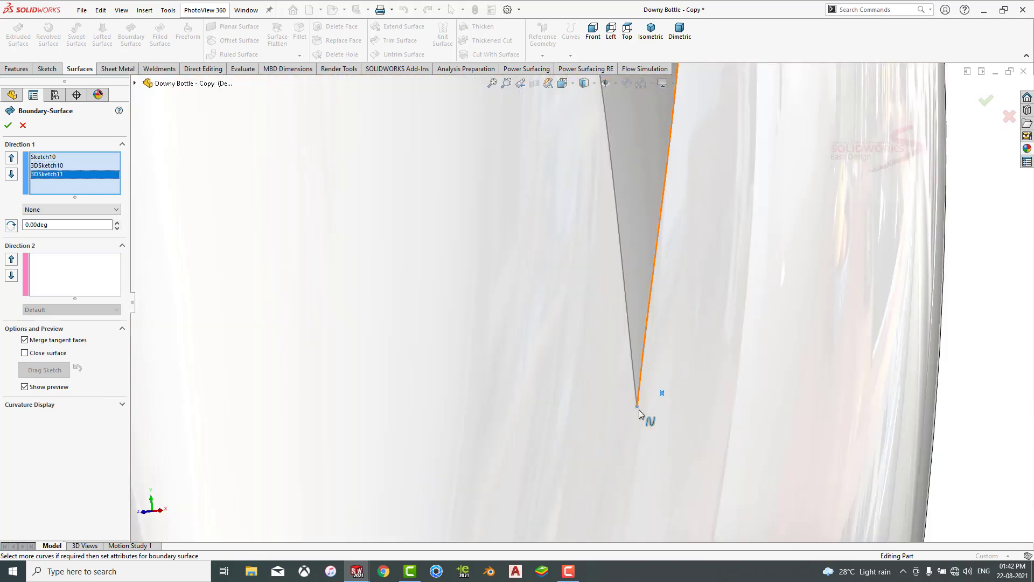
click(638, 407)
scroll(641, 408, up, 8)
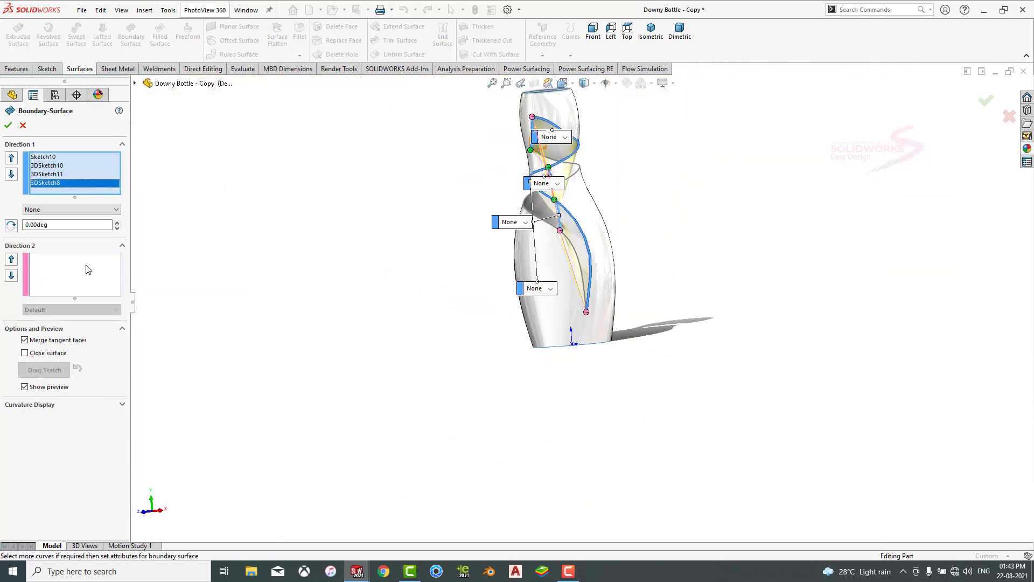
click(88, 269)
scroll(587, 190, down, 6)
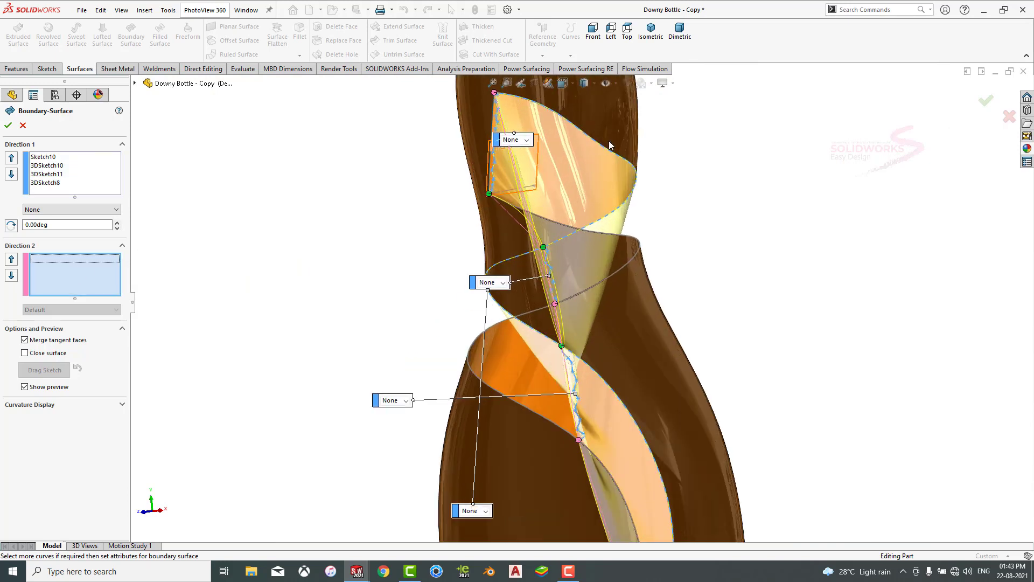
click(609, 144)
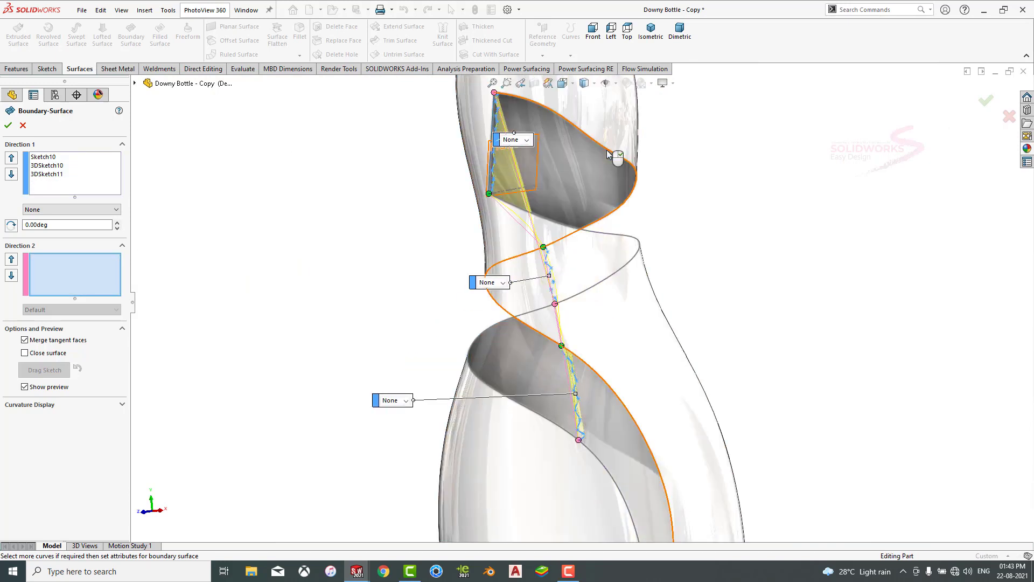
click(607, 151)
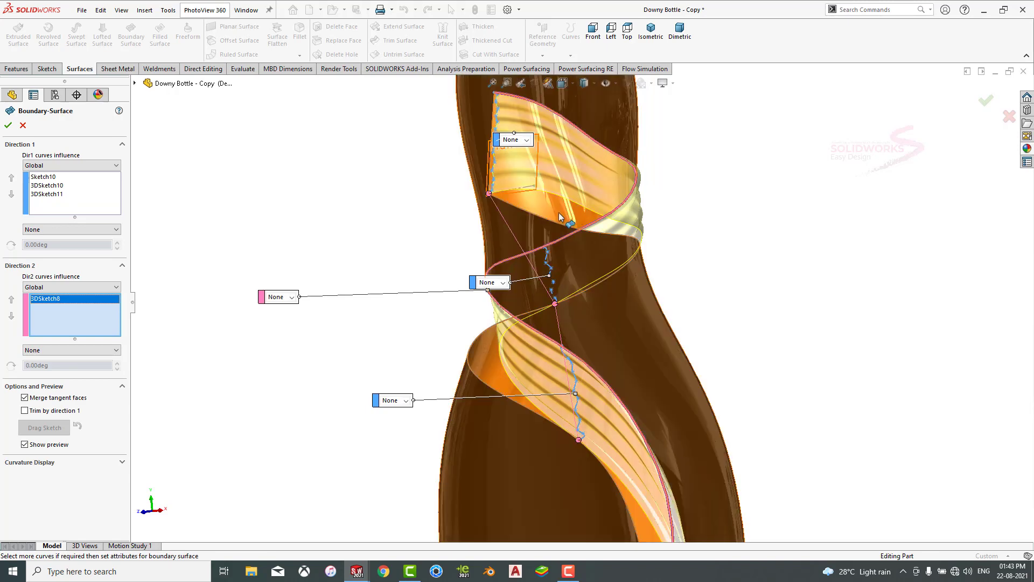
click(545, 218)
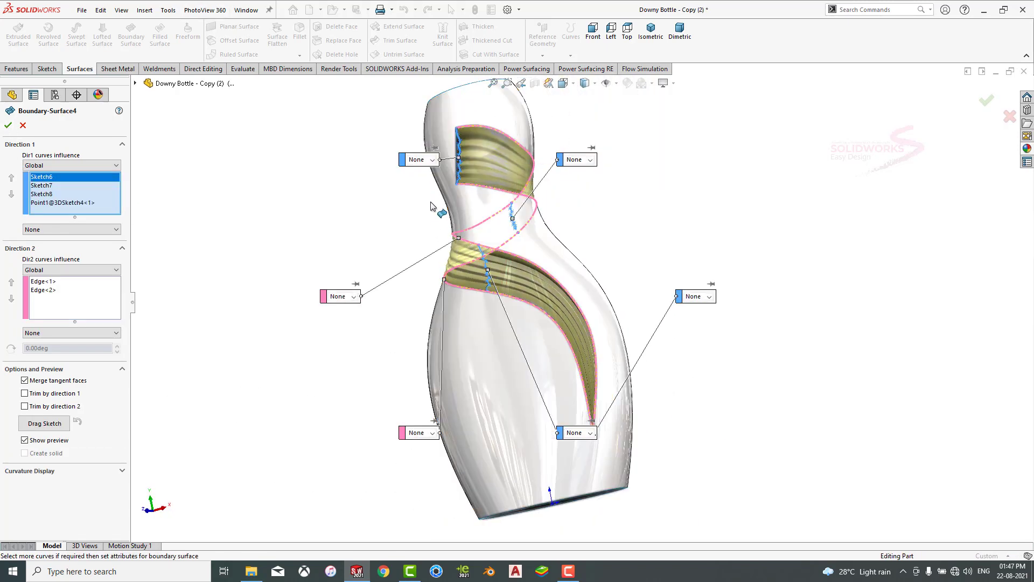
Create the boundary surface through Sketch6, Sketch7, Sketch8 and the 3DSketch4 point, with the two spiral edges as Direction 2.
scroll(394, 234, down, 2)
middle_drag(393, 234, 457, 224)
middle_drag(569, 334, 485, 323)
key(Return)
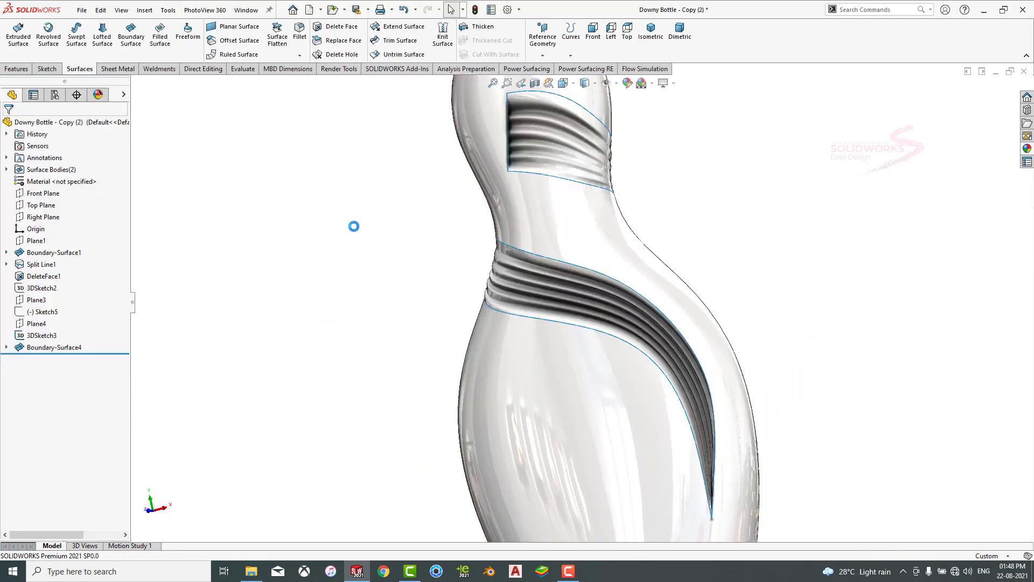
middle_drag(368, 232, 572, 253)
scroll(569, 269, up, 4)
middle_drag(558, 300, 465, 315)
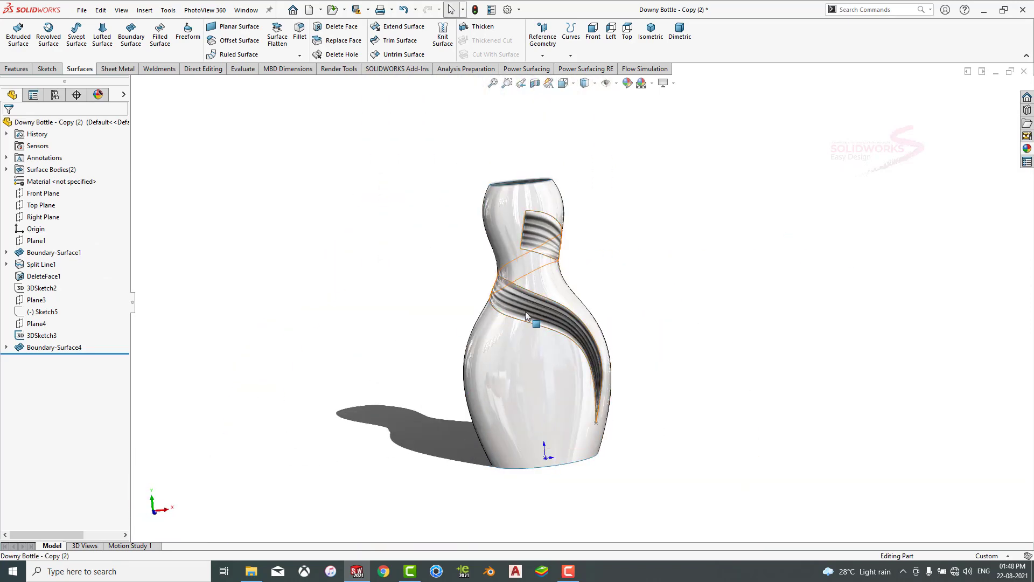
scroll(518, 280, down, 6)
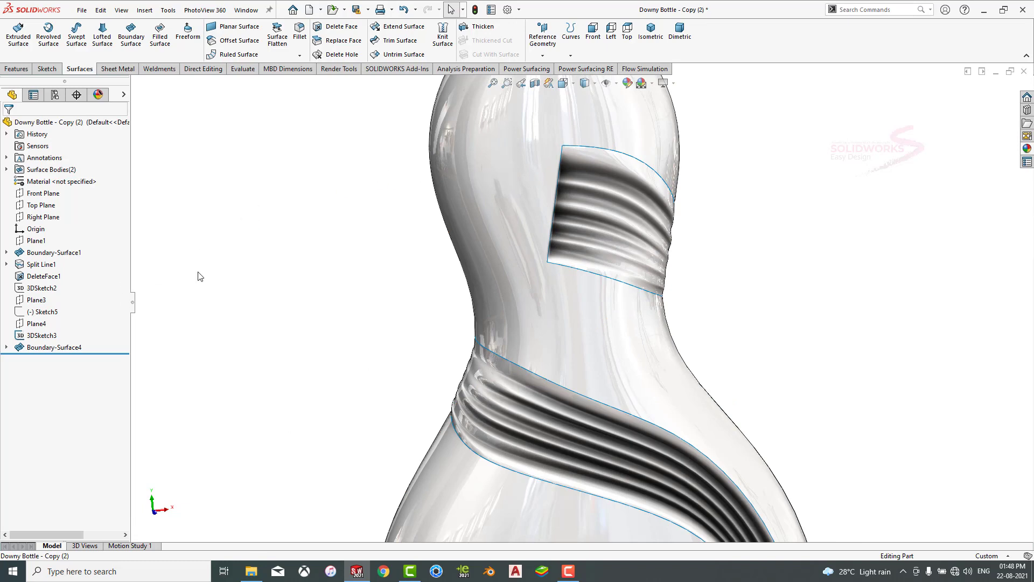
Sketch a three-point spline on the Front Plane, bulging outward between the two corners of the ribbed band's upper open end.
click(574, 32)
click(43, 193)
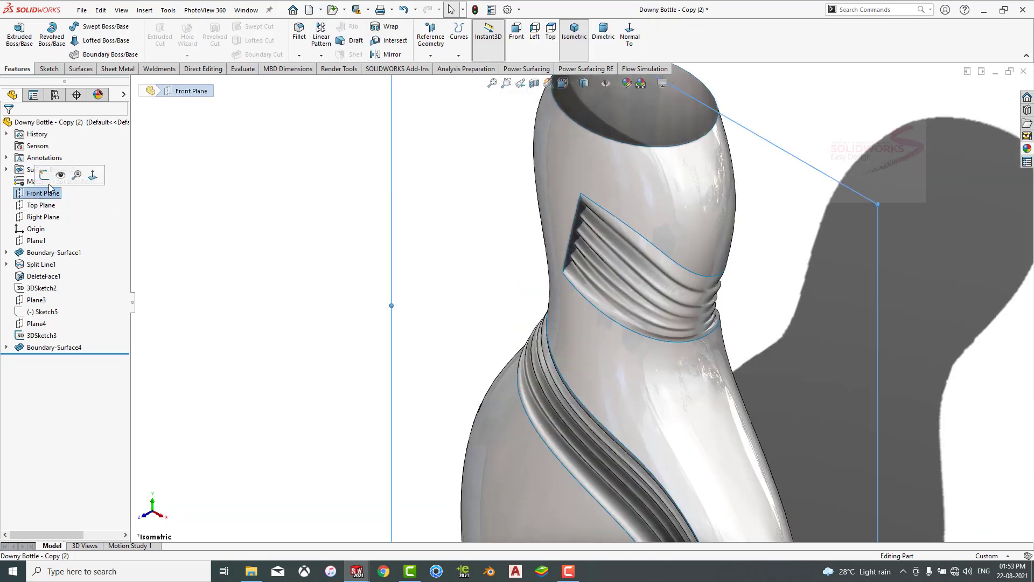
click(48, 185)
click(535, 32)
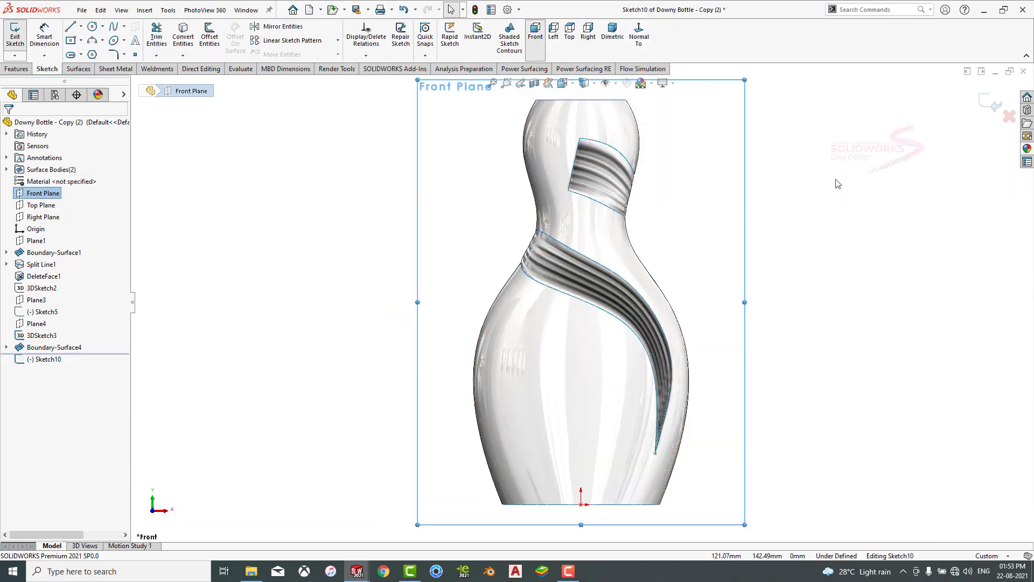
scroll(574, 135, down, 4)
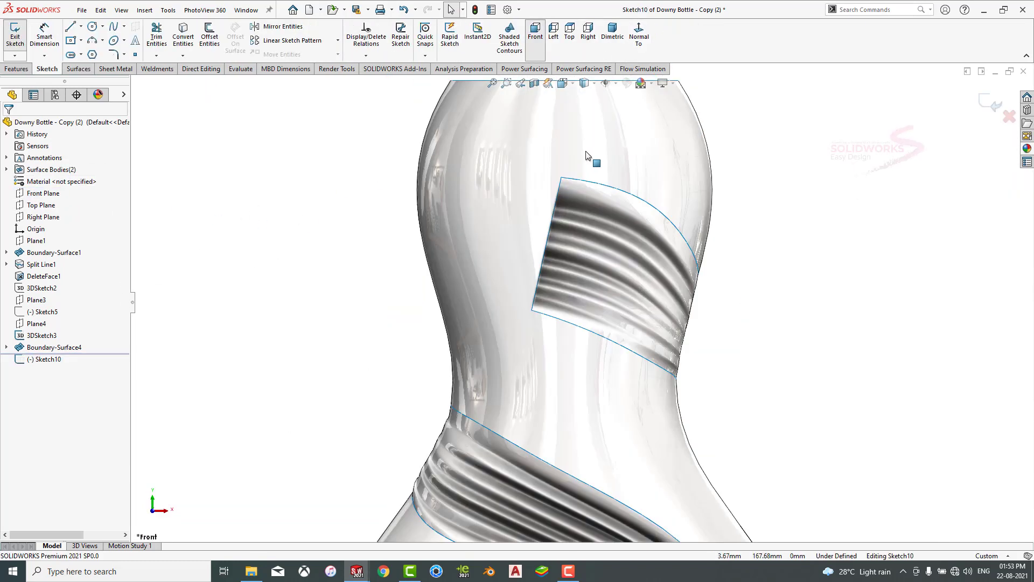
click(117, 27)
scroll(619, 286, down, 2)
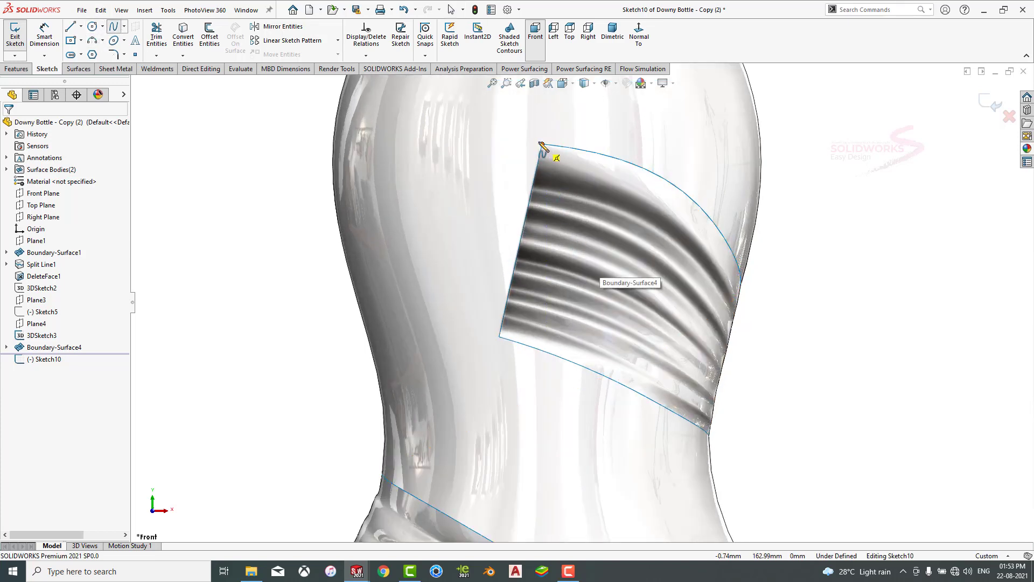
click(543, 144)
click(444, 199)
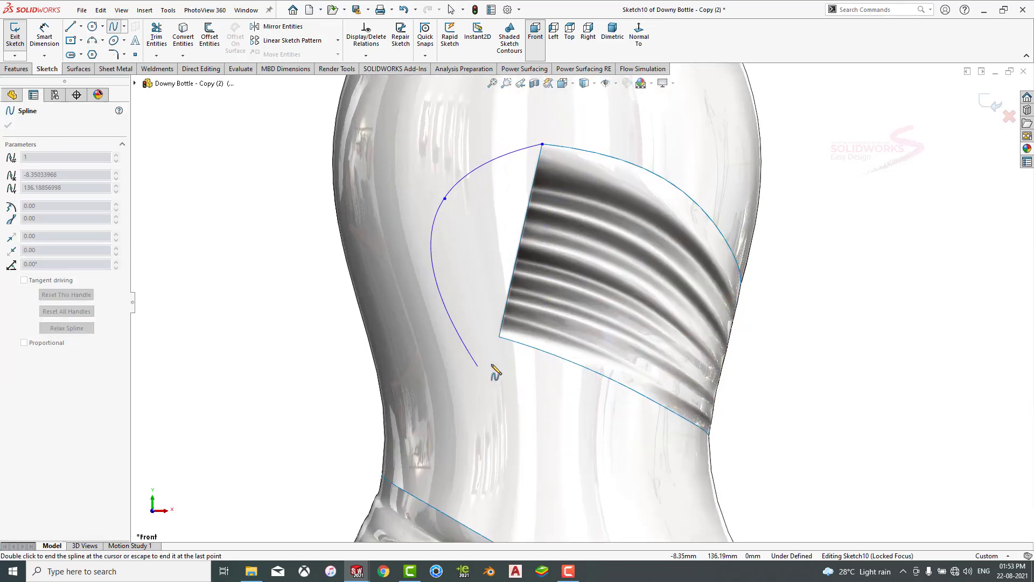
double_click(499, 337)
Make both ends of the spline tangent to the adjoining upper and lower edges of the ribbed band.
click(528, 149)
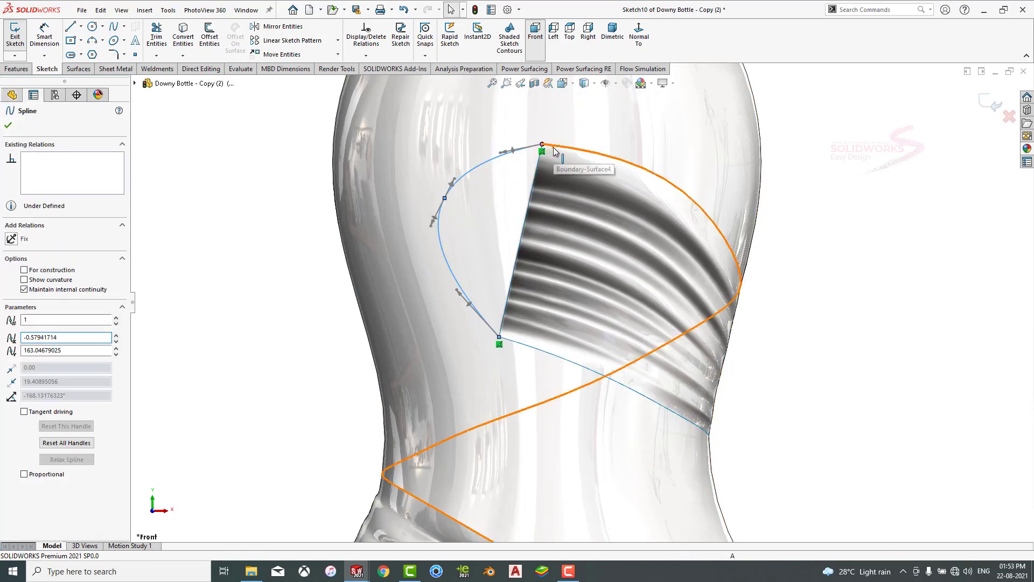
ctrl+click(555, 151)
click(580, 111)
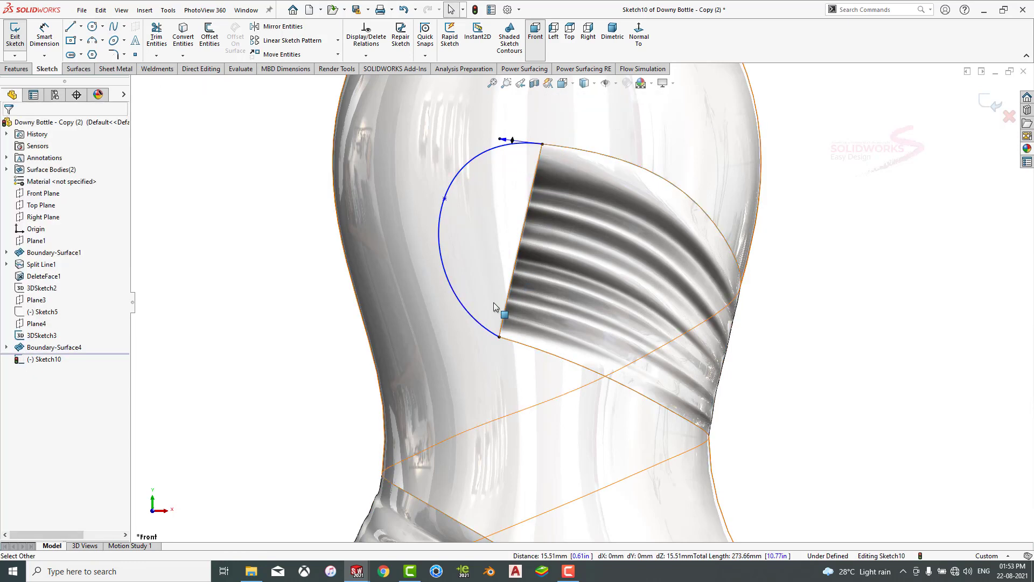
click(484, 331)
ctrl+click(539, 353)
click(559, 287)
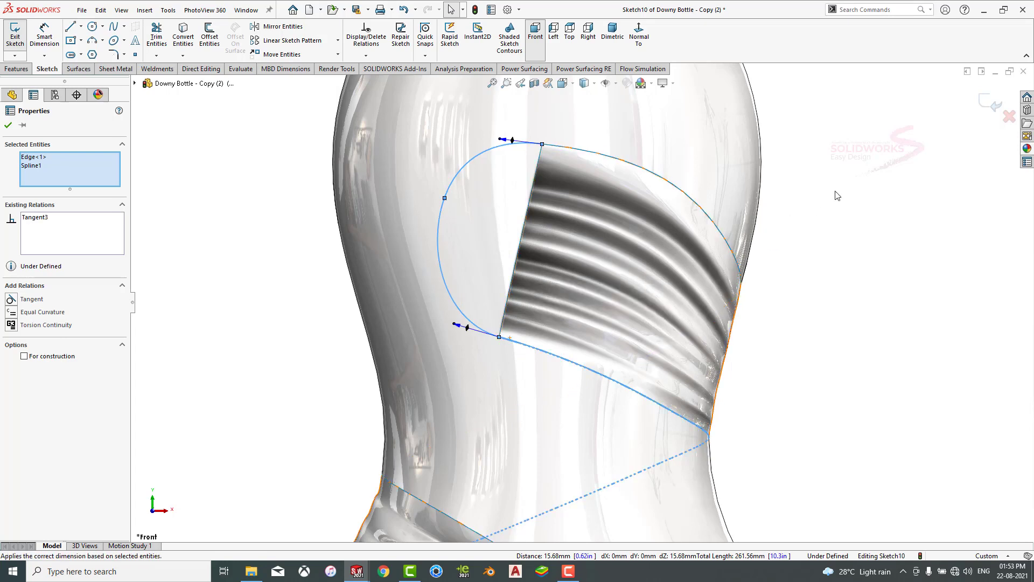
click(837, 195)
Split the bottle's outer face with a single-direction projection of the current spline sketch.
scroll(553, 241, up, 5)
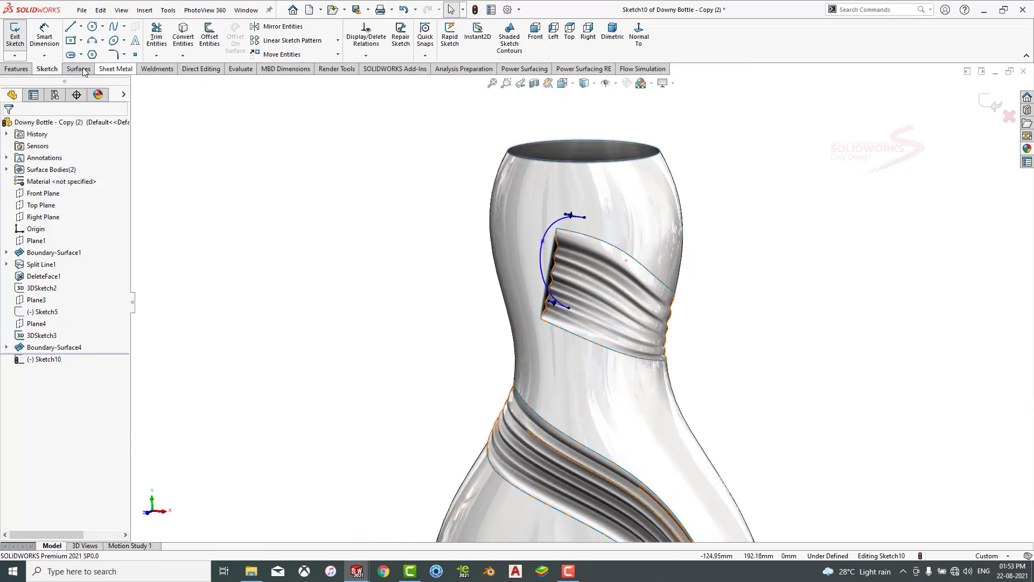
click(16, 69)
click(459, 34)
click(474, 70)
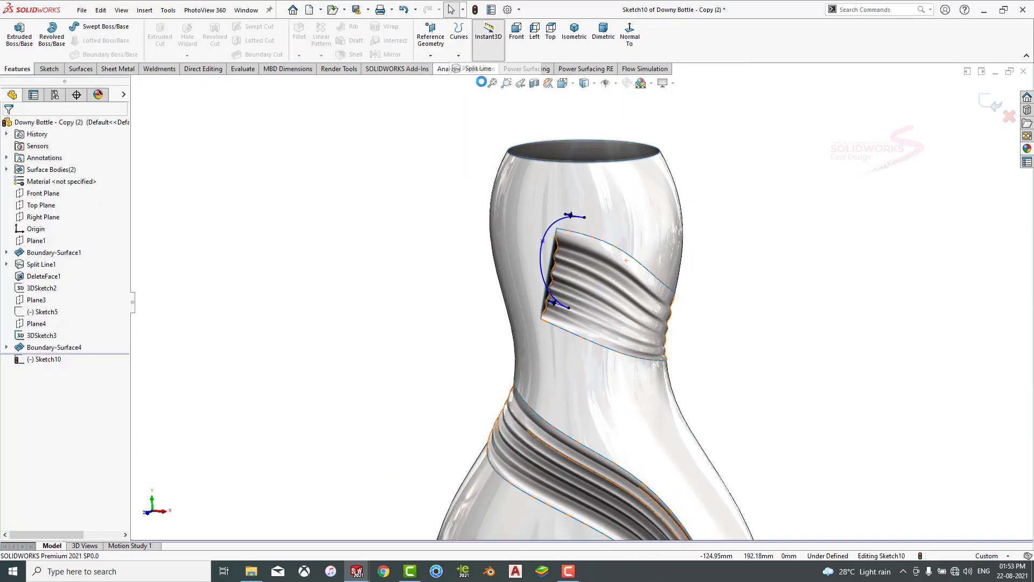
click(523, 199)
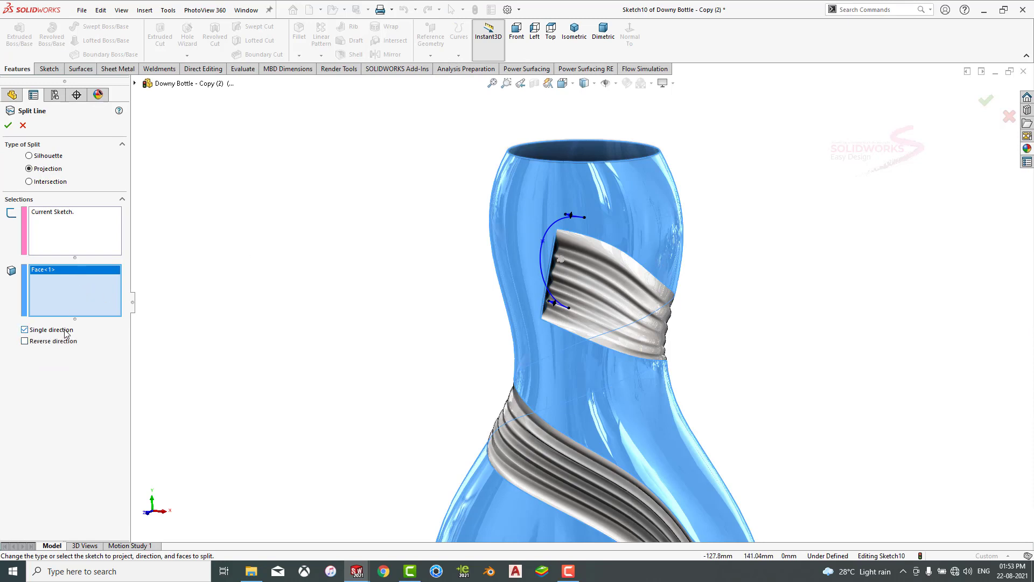
click(8, 125)
scroll(535, 293, up, 3)
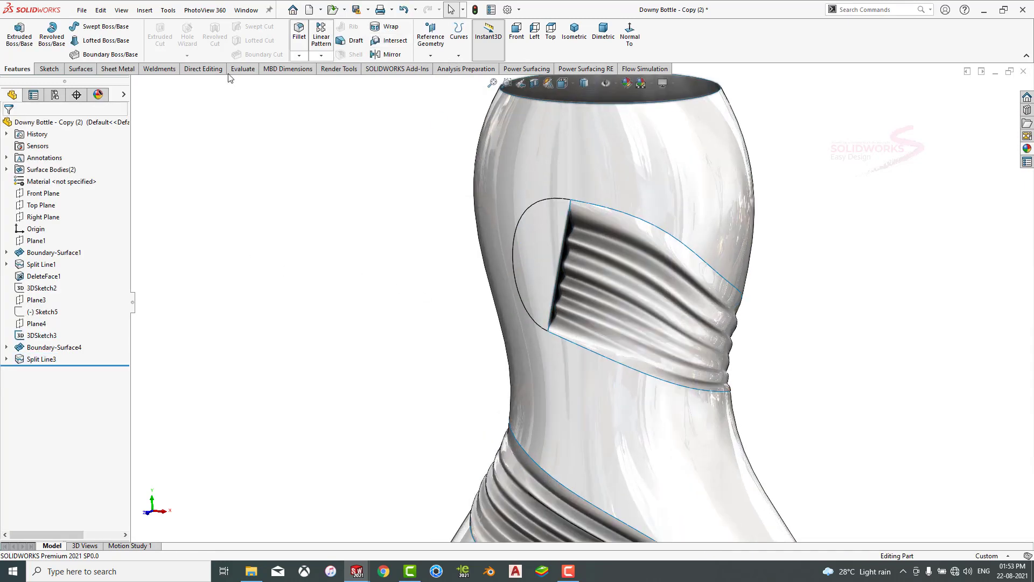
Delete the small rounded face between the split line and the end of the ribbed band, using the Delete option.
click(118, 68)
click(80, 68)
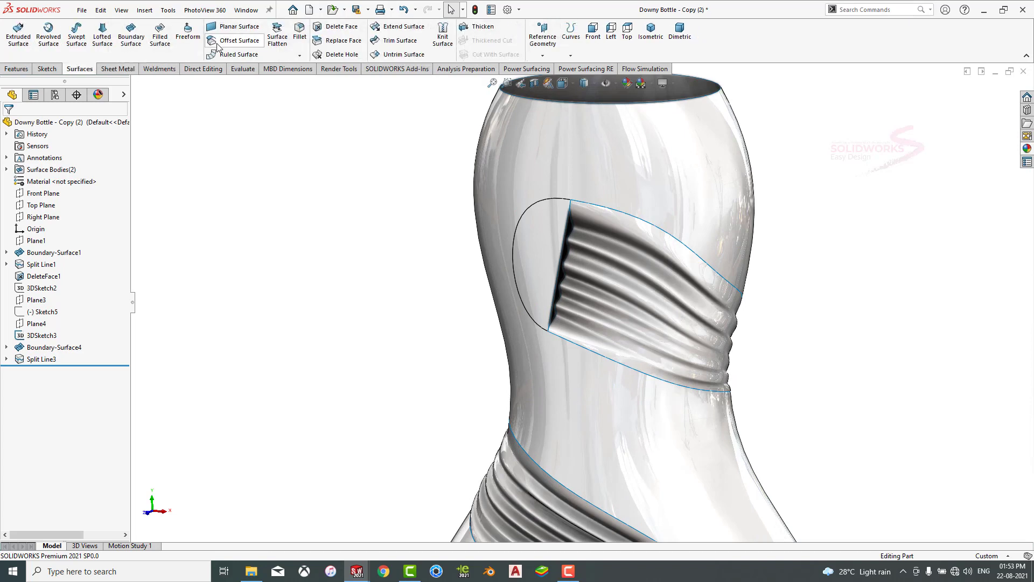
click(330, 27)
click(544, 264)
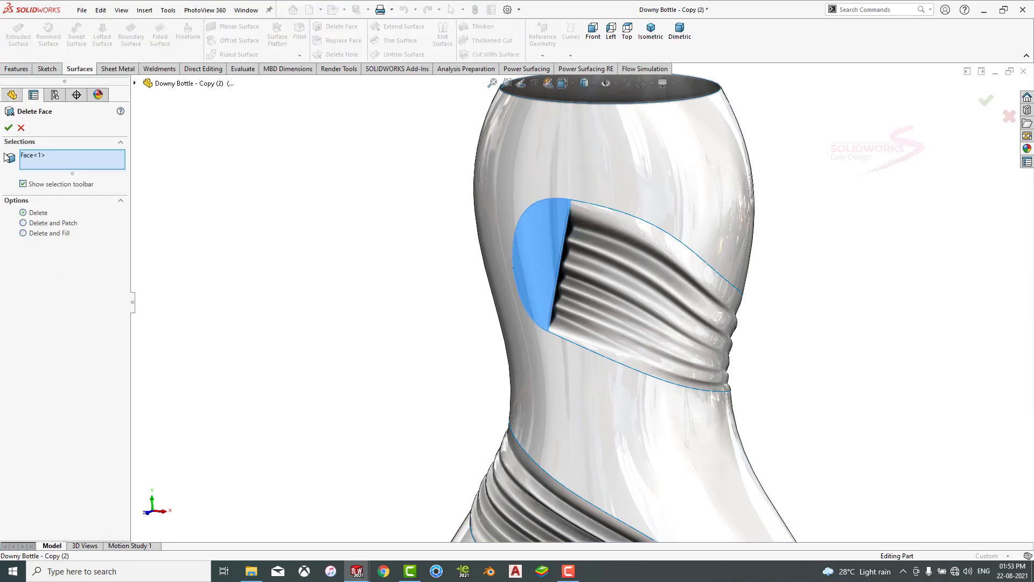
click(8, 128)
middle_drag(307, 265, 600, 252)
scroll(601, 248, down, 5)
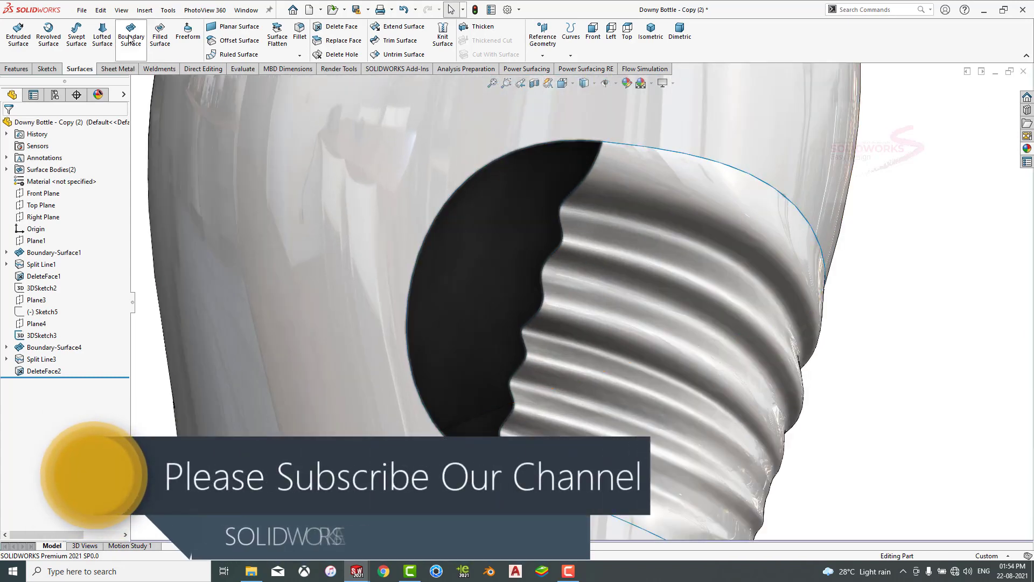
click(131, 34)
click(564, 228)
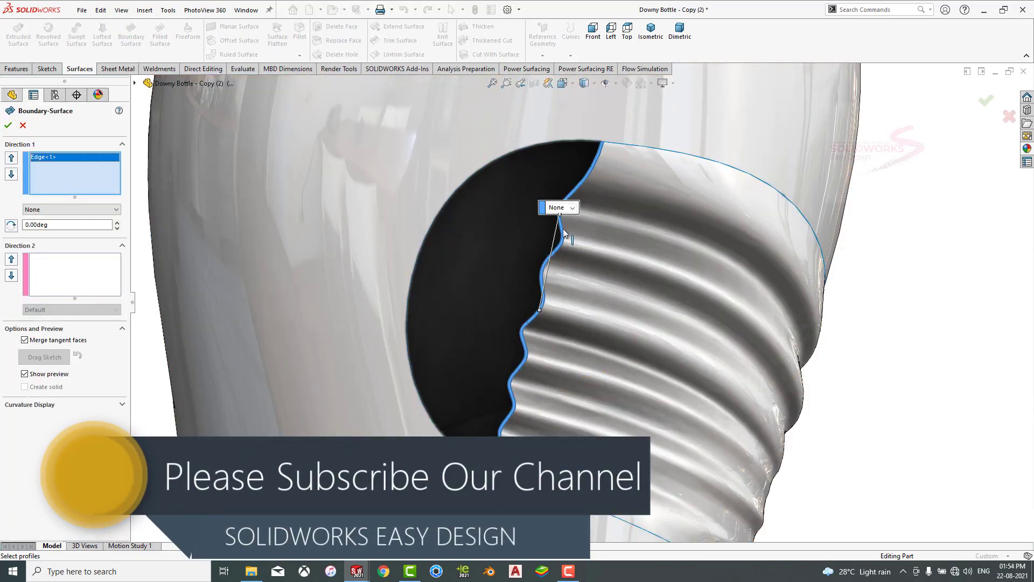
click(79, 267)
click(424, 238)
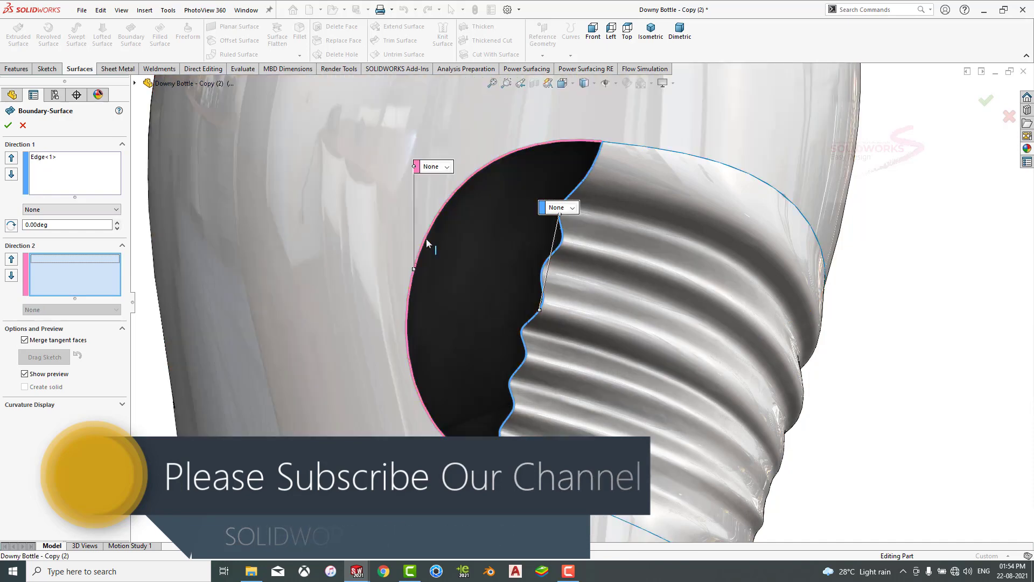
key(Escape)
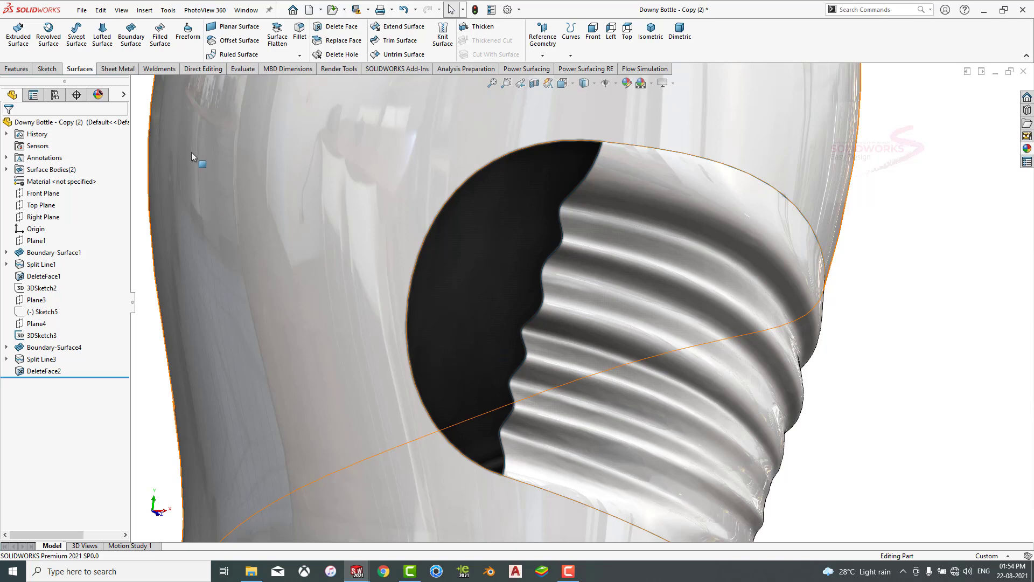
Fill the gap between the ribbed band's wavy end edge and the rounded split edge with a Filled Surface, using Contact edge settings.
click(160, 36)
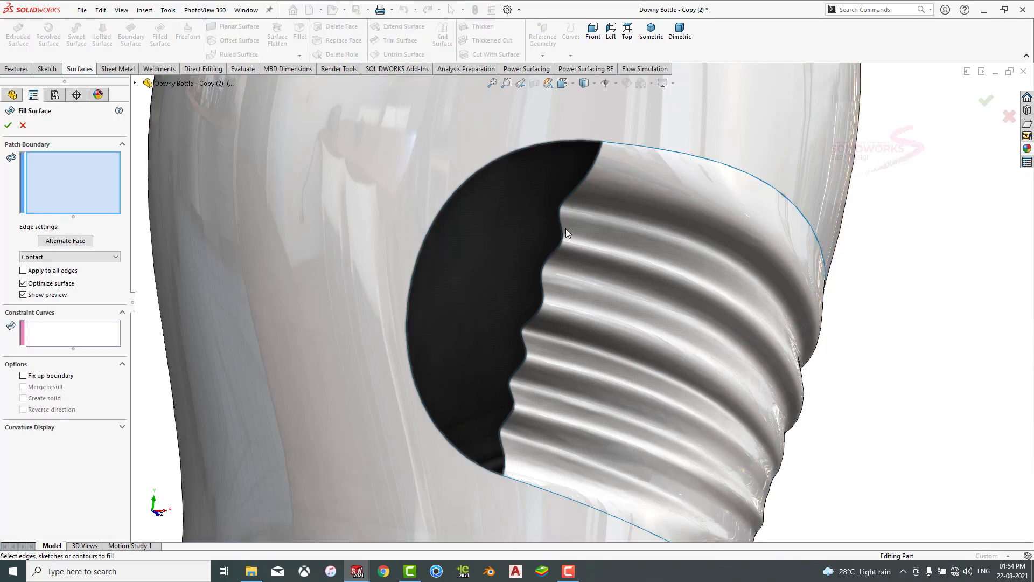
click(564, 232)
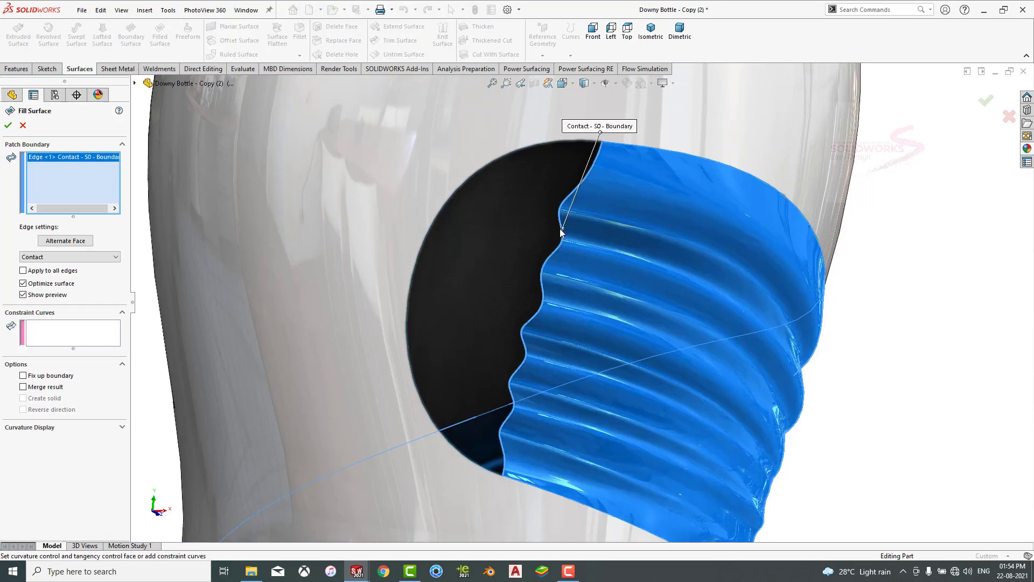
click(448, 203)
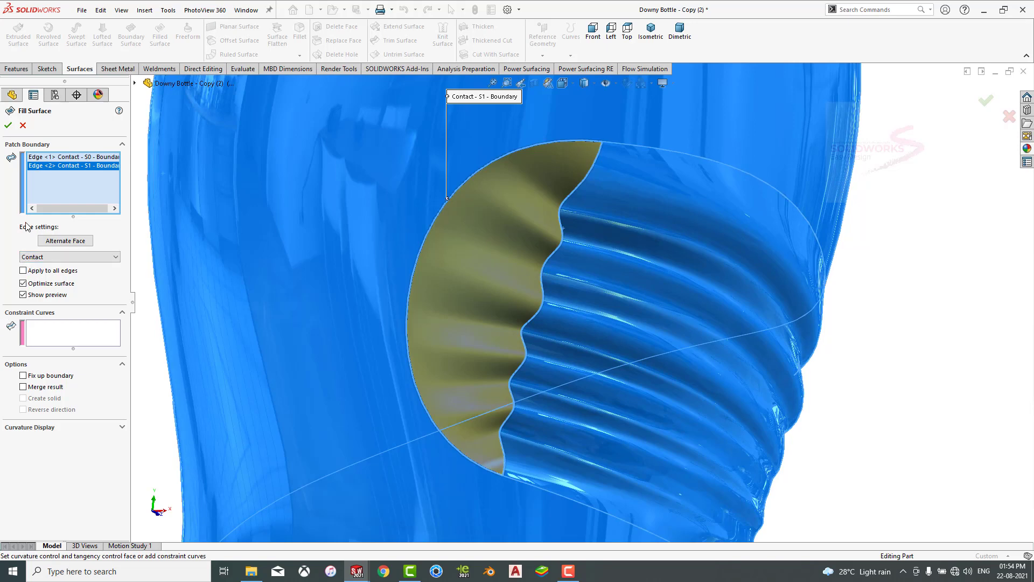
click(8, 125)
Cap the open upper end of the bottle's neck with a planar surface bounded by its rim edge.
scroll(416, 306, up, 5)
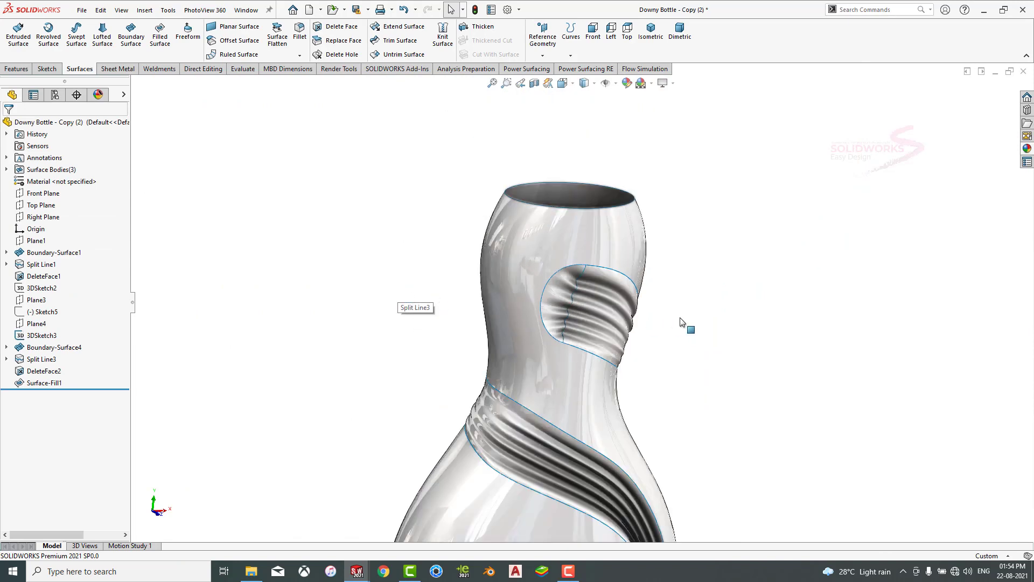
mouse_move(622, 303)
middle_down()
mouse_move(617, 334)
mouse_move(642, 419)
mouse_move(611, 431)
mouse_move(629, 441)
middle_up()
scroll(616, 336, up, 3)
scroll(642, 421, up, 2)
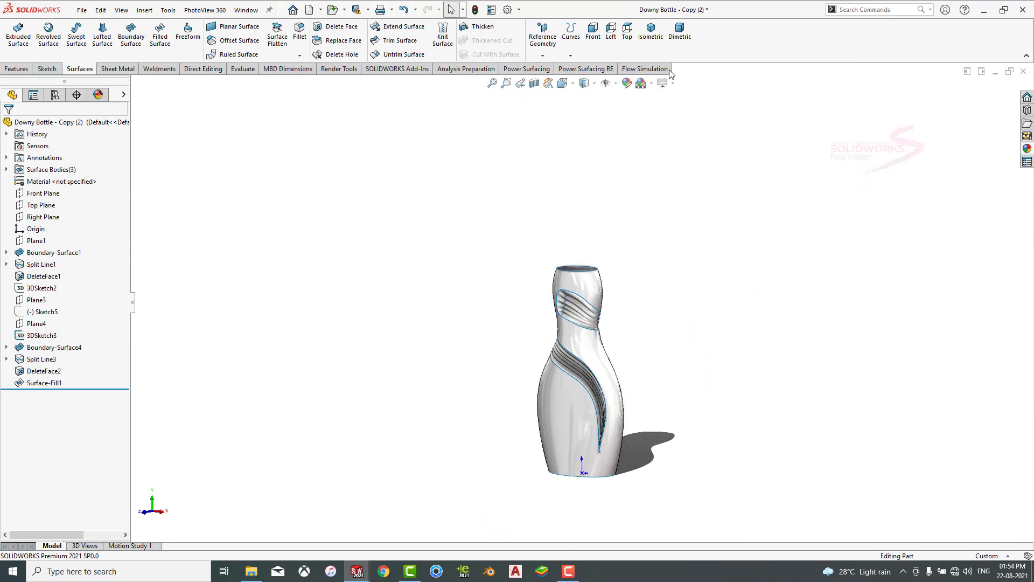
click(651, 31)
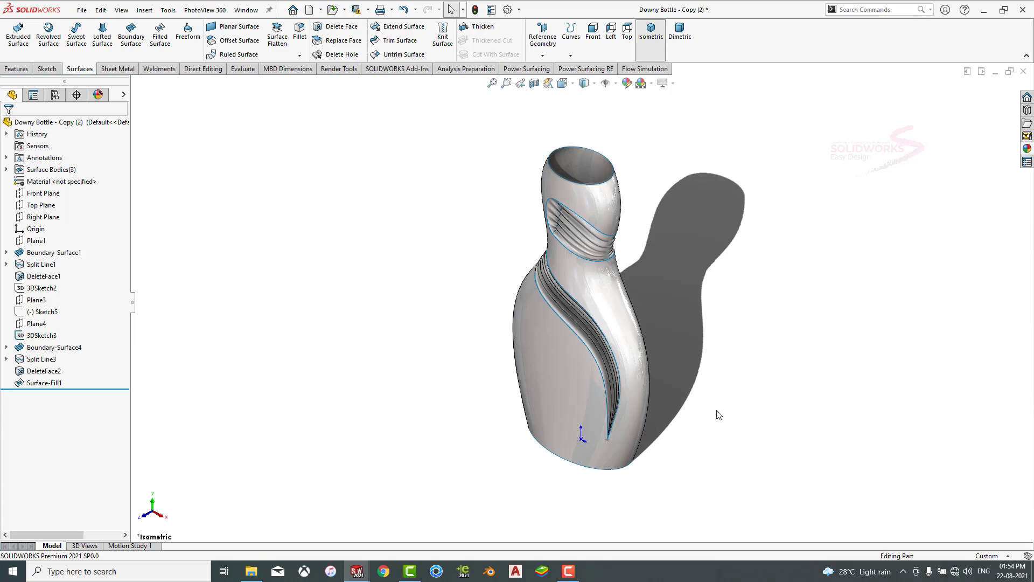
click(237, 27)
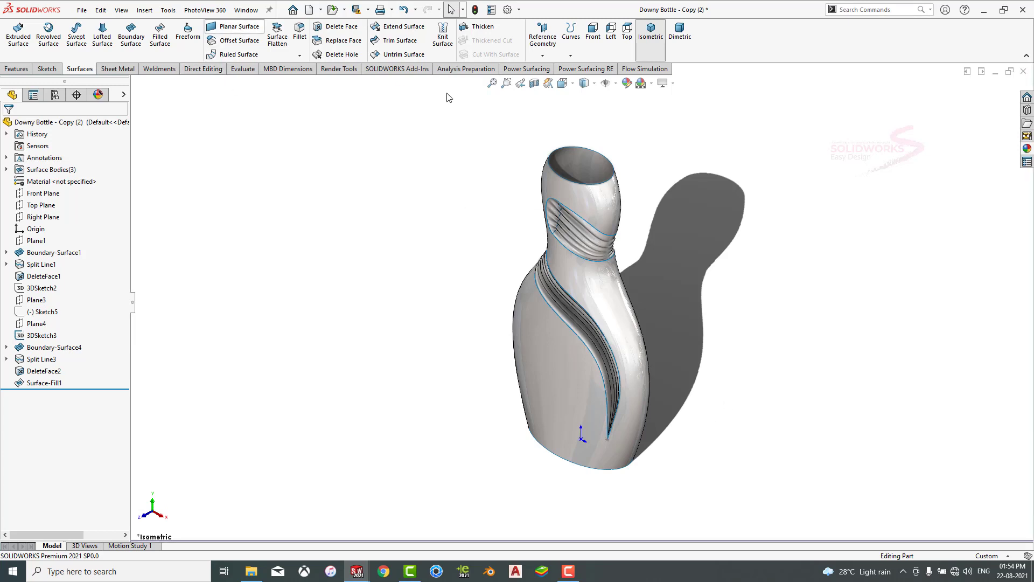
scroll(588, 166, down, 4)
click(451, 186)
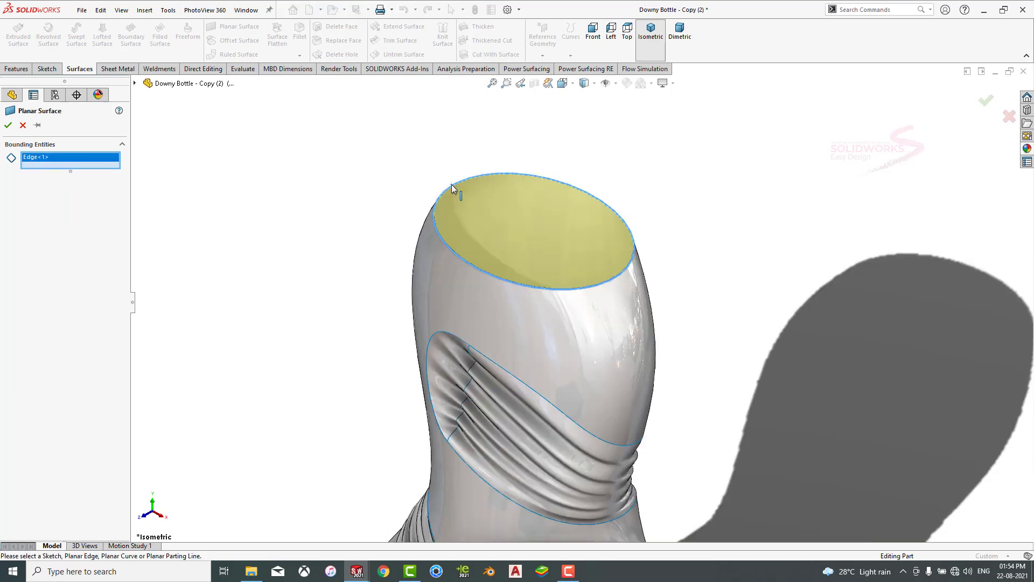
click(8, 125)
Close the bottle's open base with a planar surface bounded by the lower rim edge.
scroll(579, 301, up, 5)
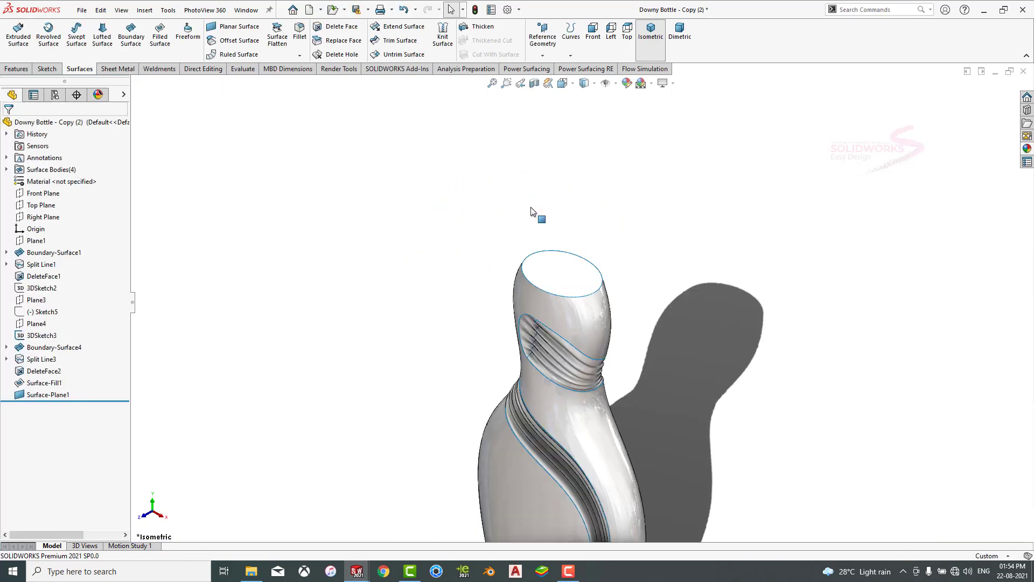
middle_drag(596, 488, 602, 448)
scroll(600, 493, down, 5)
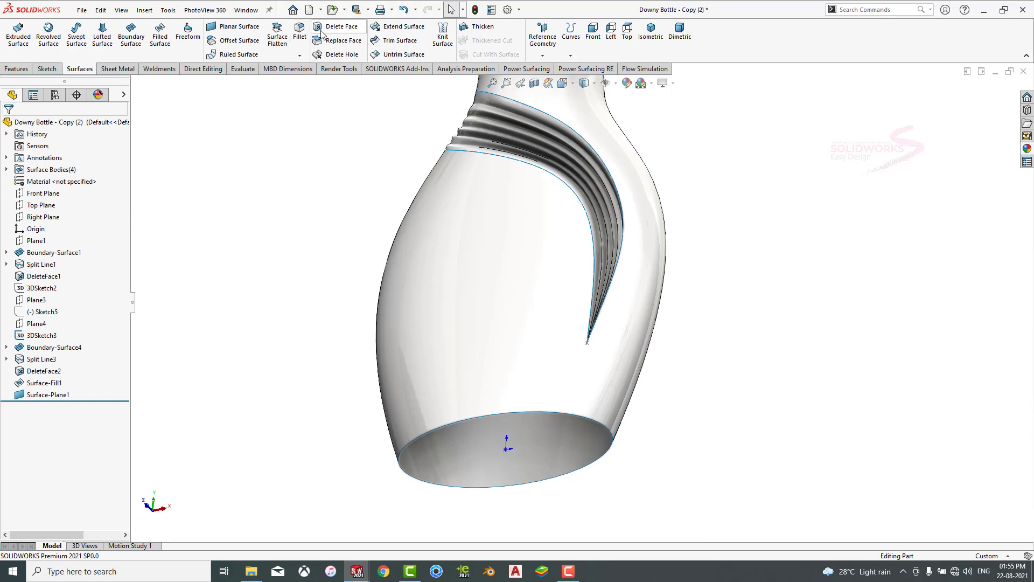
click(237, 26)
click(502, 413)
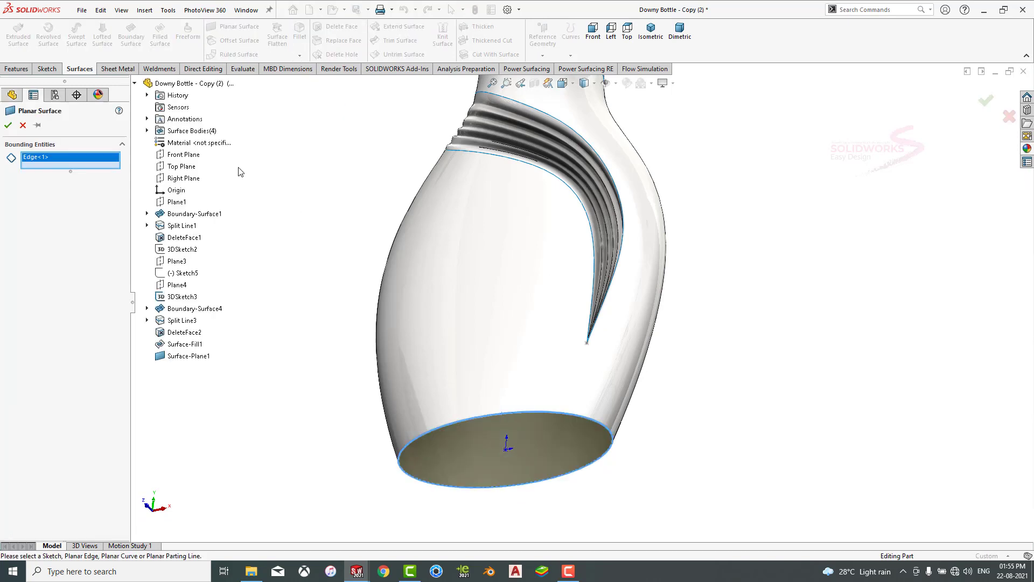
click(9, 126)
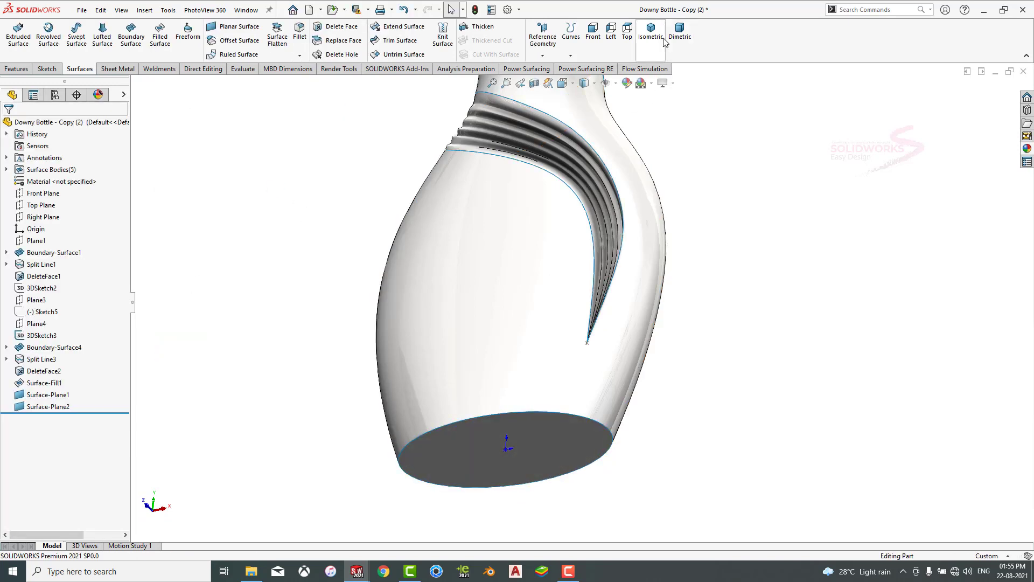
Round the bottle's base with a 10 mm face fillet between the outer face and the flat bottom, using a Curvature Continuous profile.
click(651, 32)
scroll(670, 360, down, 2)
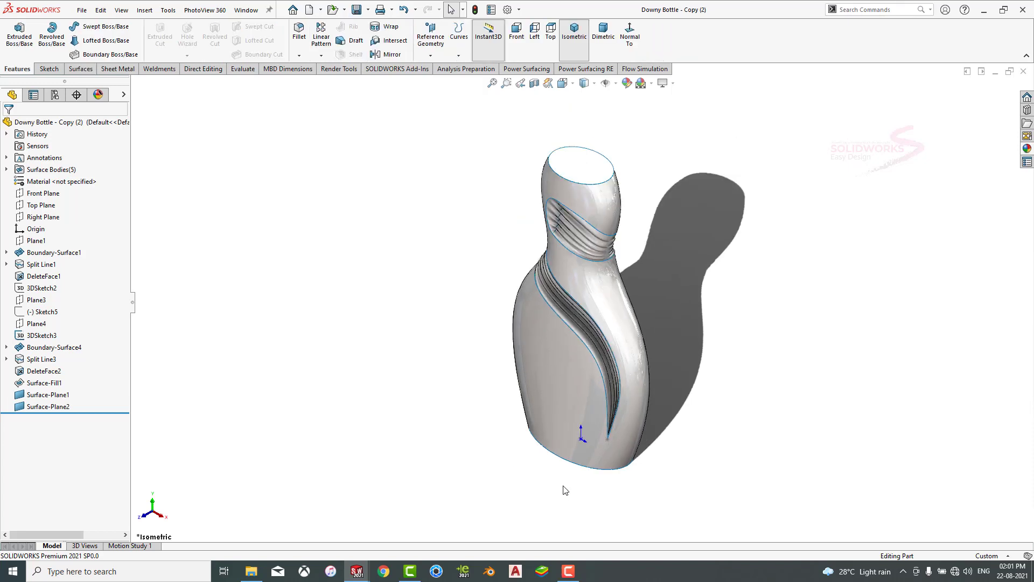
scroll(623, 389, down, 3)
middle_drag(623, 389, 697, 309)
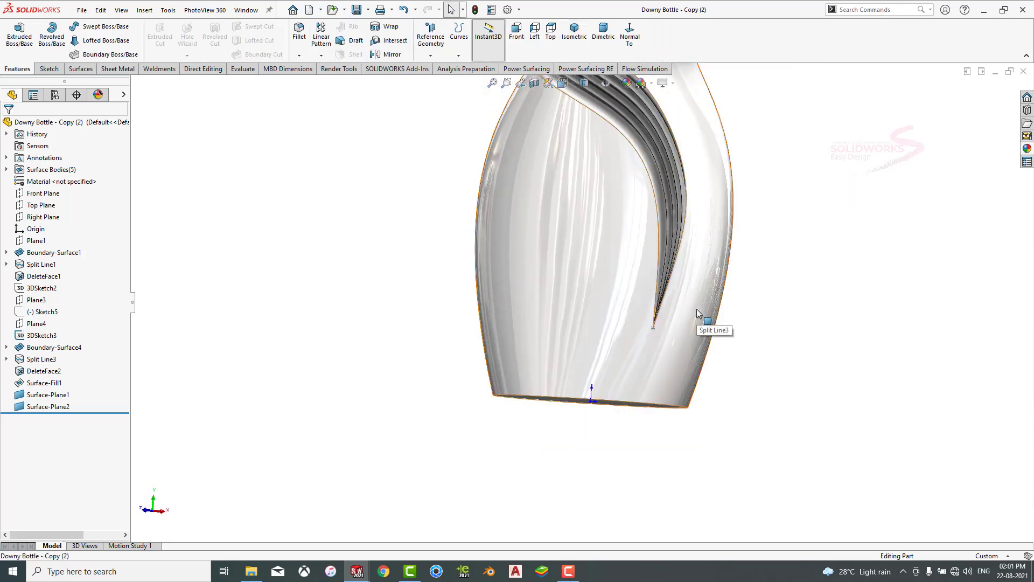
click(693, 313)
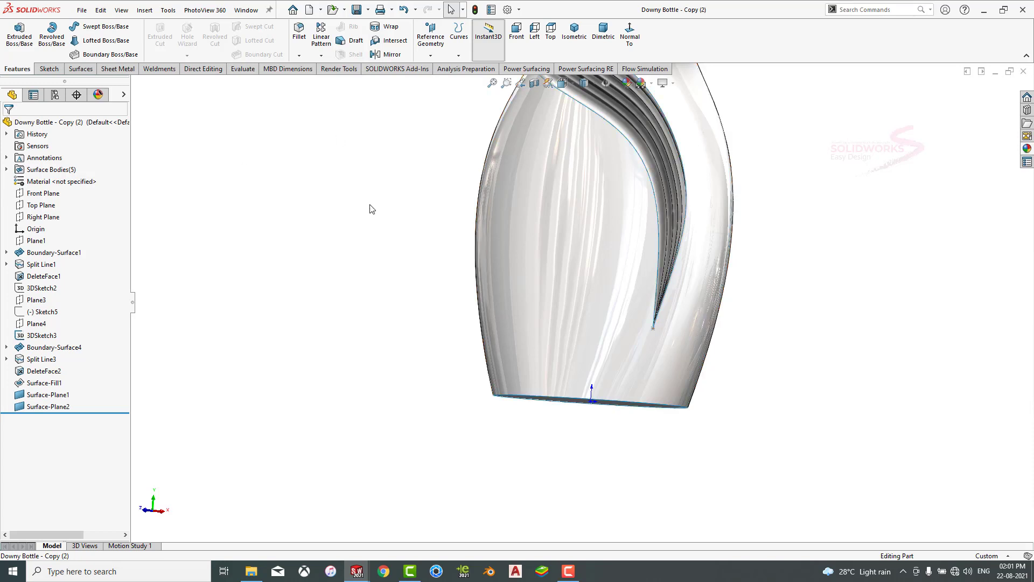
click(300, 37)
scroll(582, 411, down, 2)
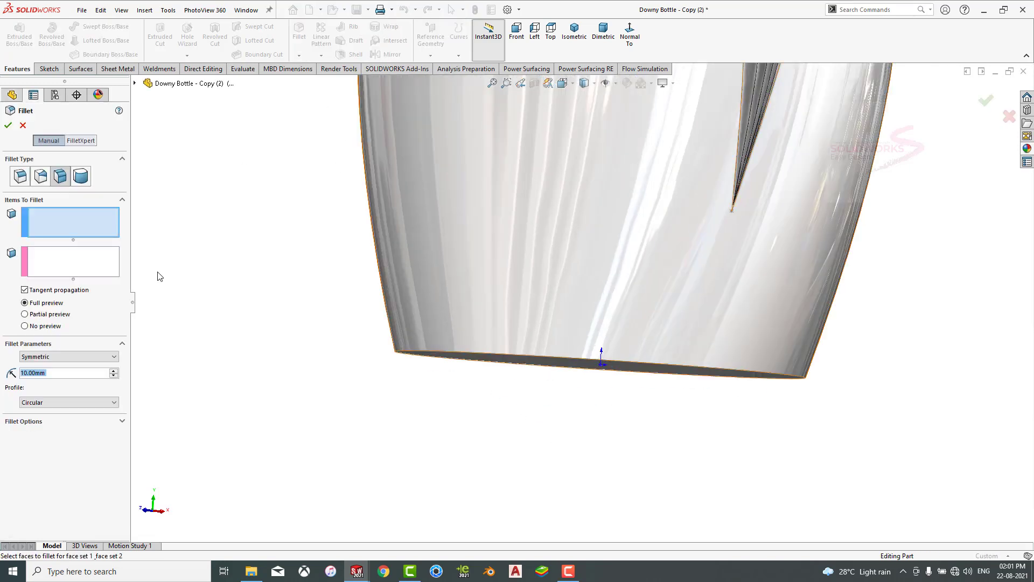
click(560, 254)
middle_drag(534, 423, 522, 350)
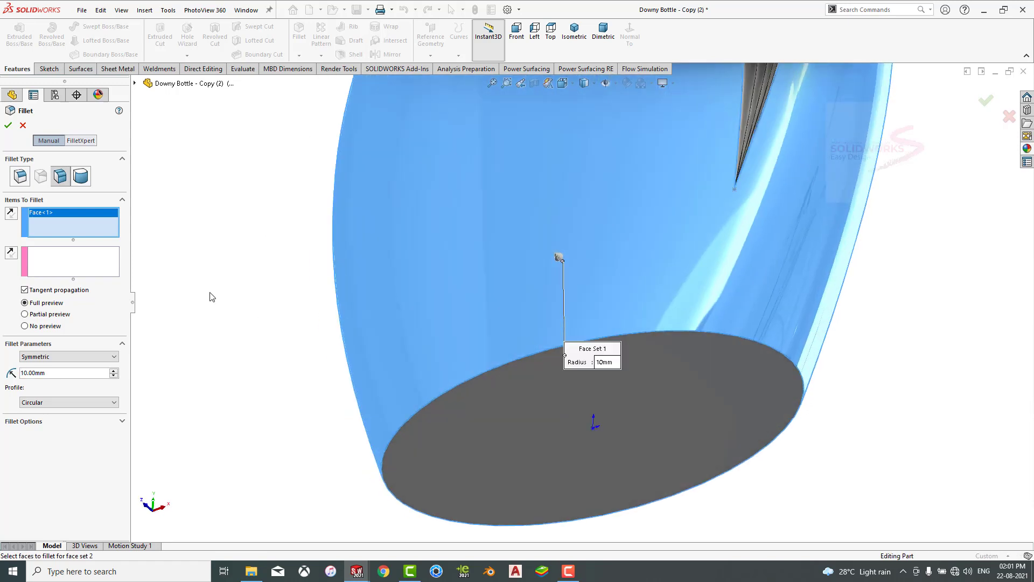
click(85, 273)
click(567, 448)
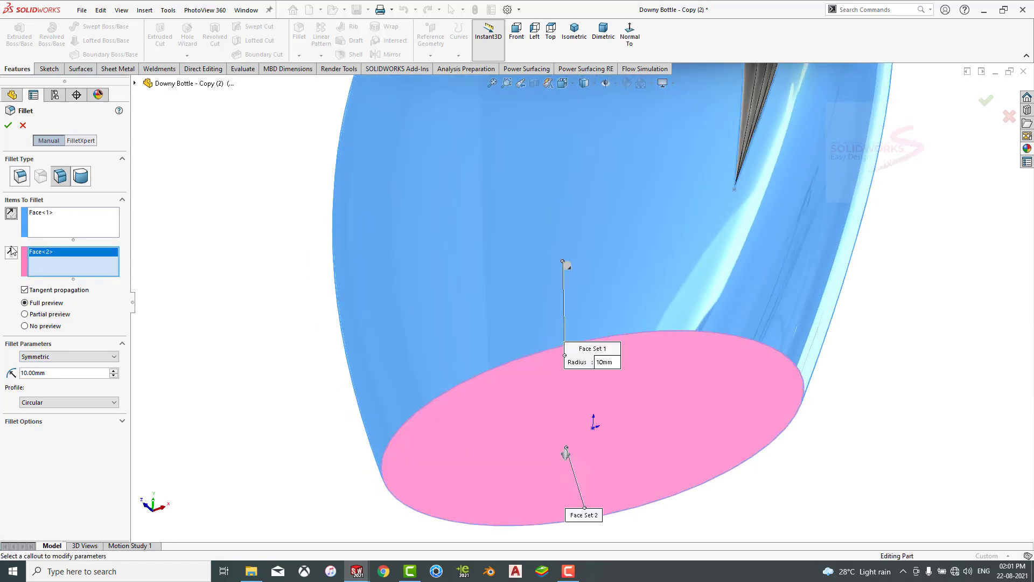
click(55, 403)
click(62, 433)
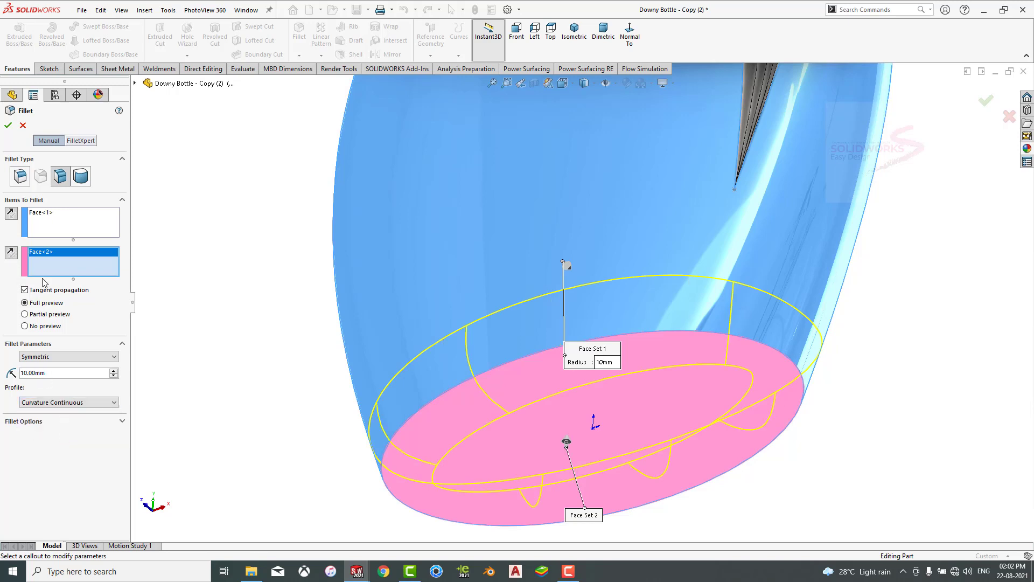
click(8, 126)
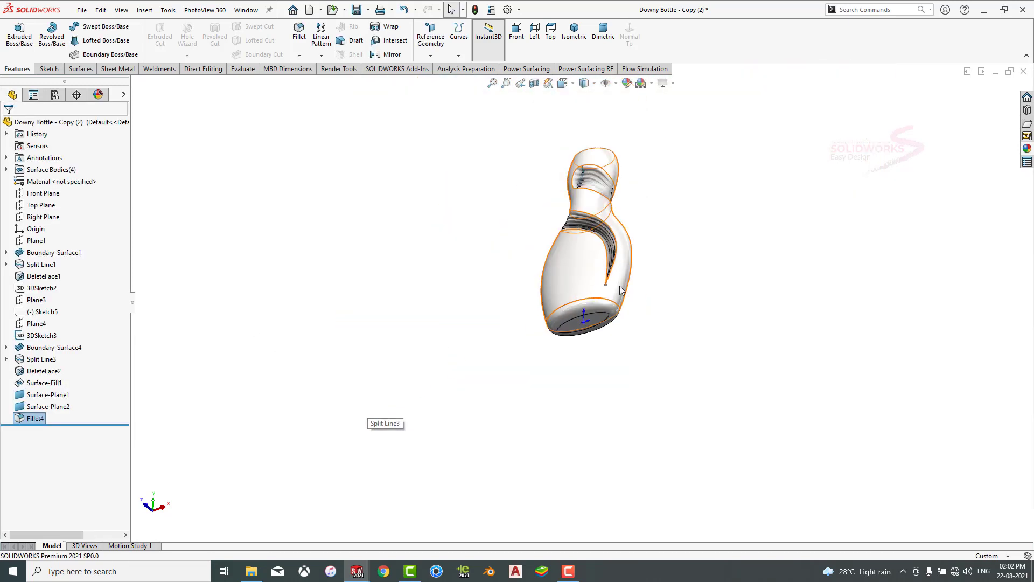
Round the neck's upper rim with a 7 mm face fillet between the outer face and the flat cap, using a Circular profile.
scroll(593, 151, down, 6)
click(299, 32)
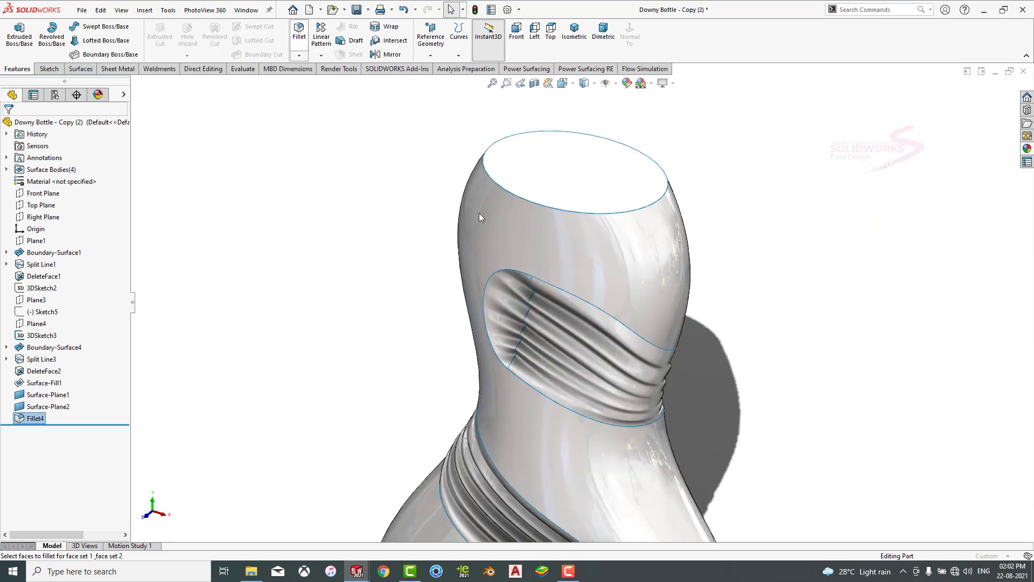
click(508, 190)
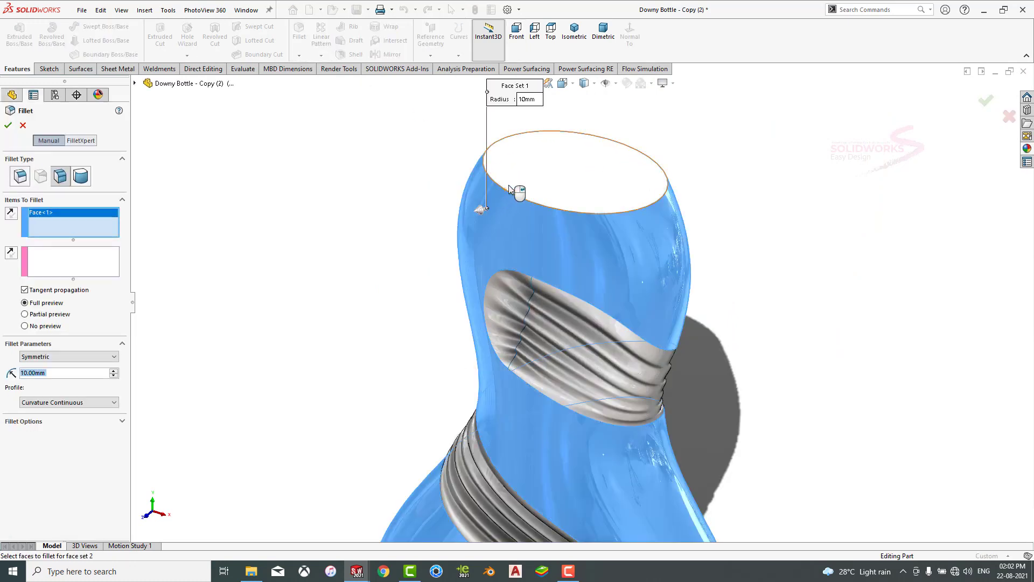
click(72, 259)
click(531, 158)
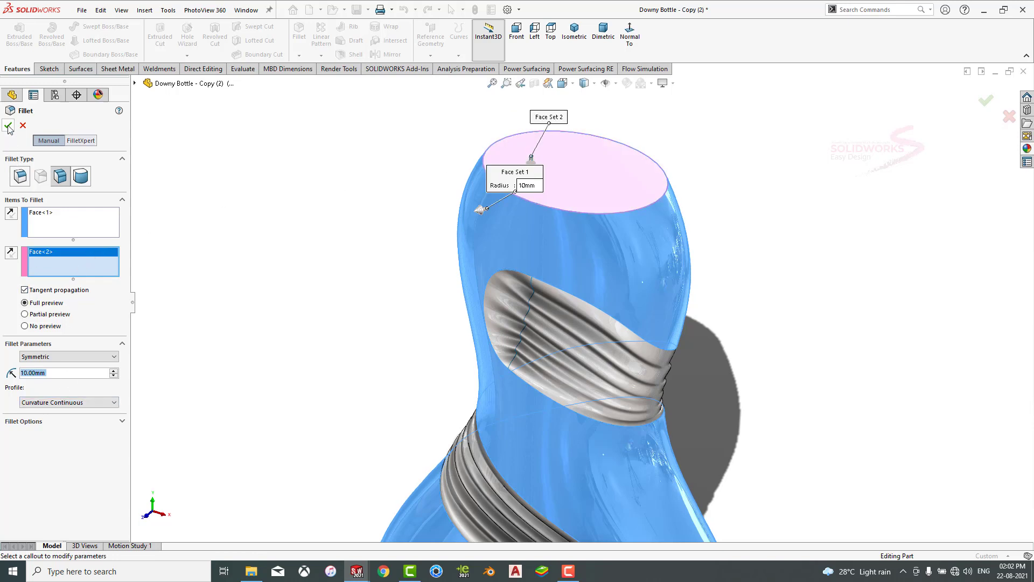
click(59, 403)
click(53, 413)
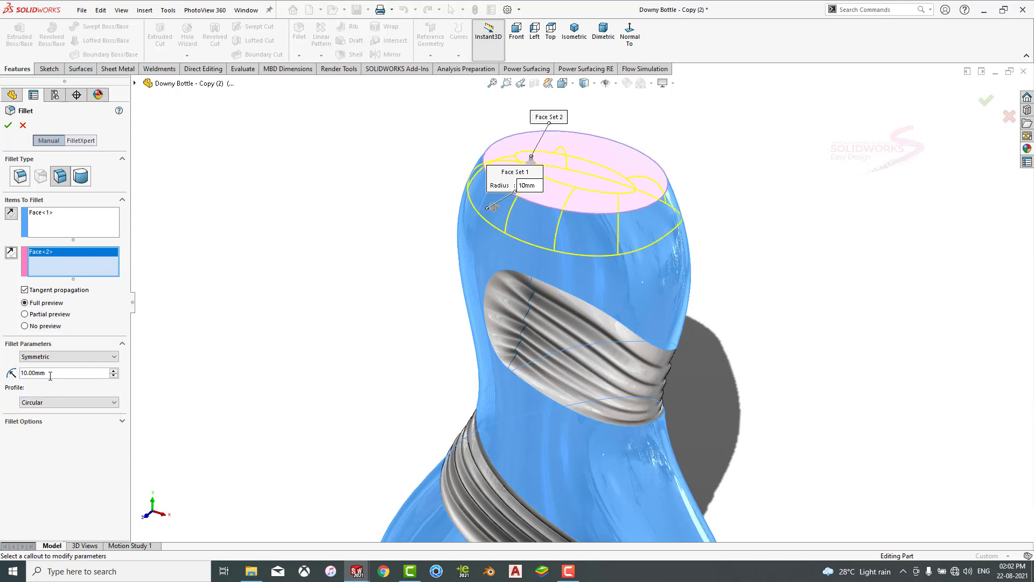
text(5)
key(Return)
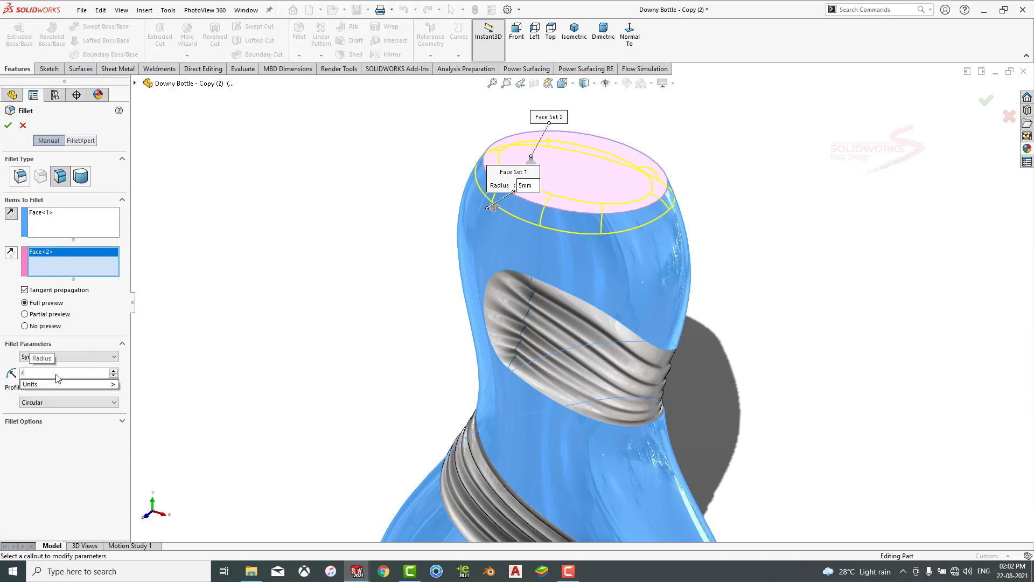
text(7)
key(Return)
key(Return)
Knit the filleted bottle surface, the ribbed boundary surface and the filled surface into one solid body.
scroll(472, 268, up, 7)
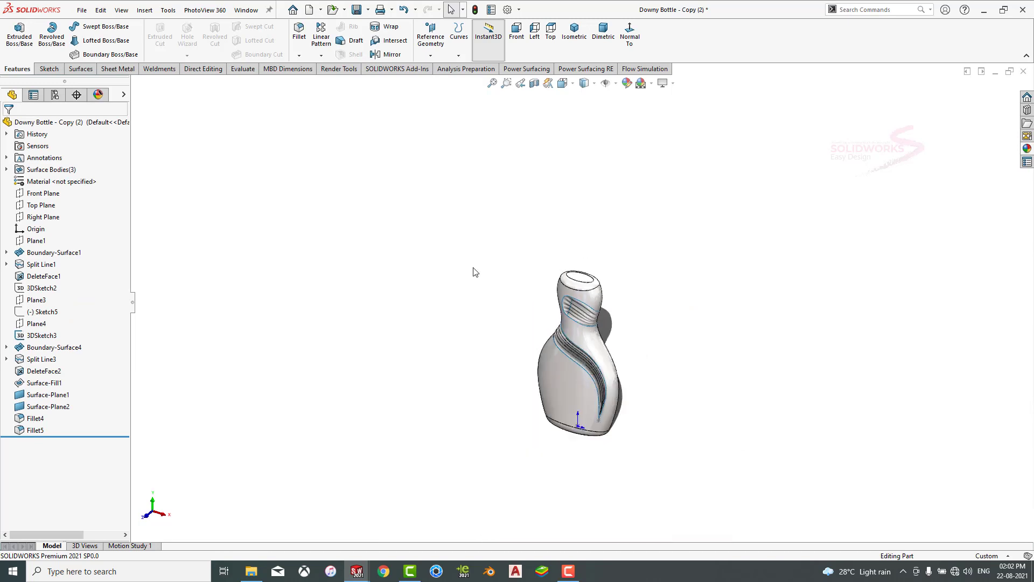
middle_drag(657, 433, 663, 411)
scroll(590, 359, down, 5)
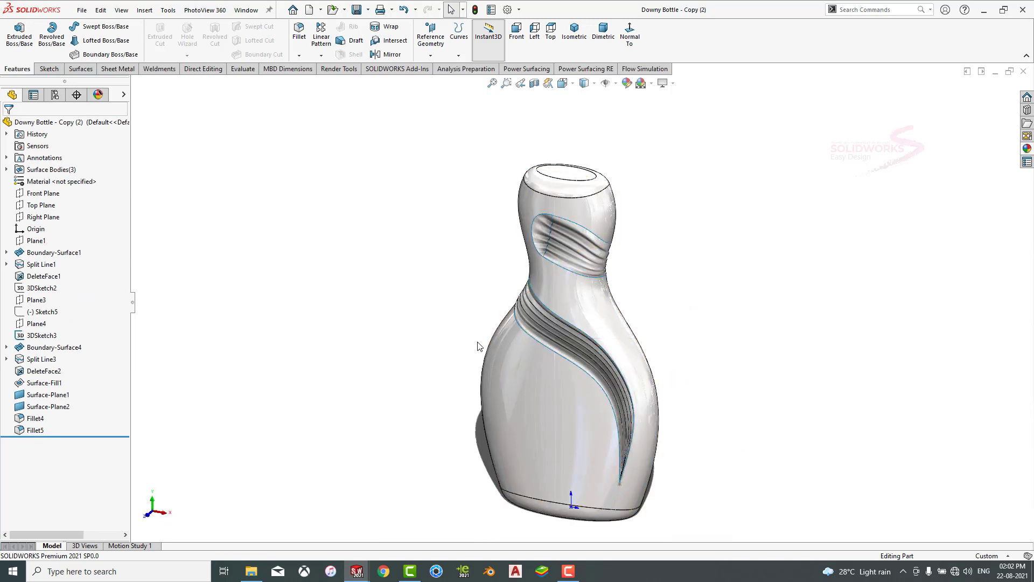
click(81, 68)
click(443, 36)
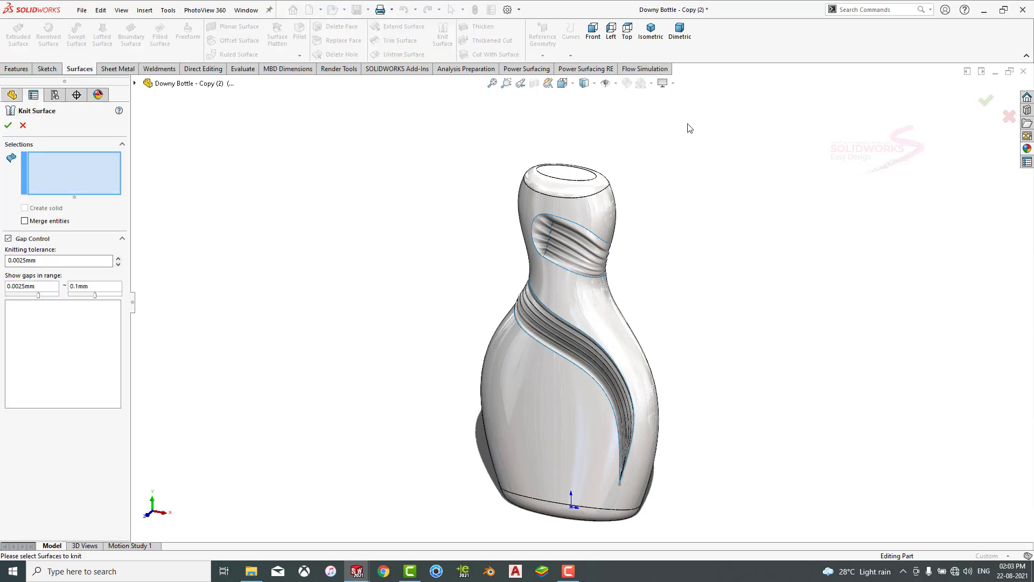
drag(409, 521, 400, 547)
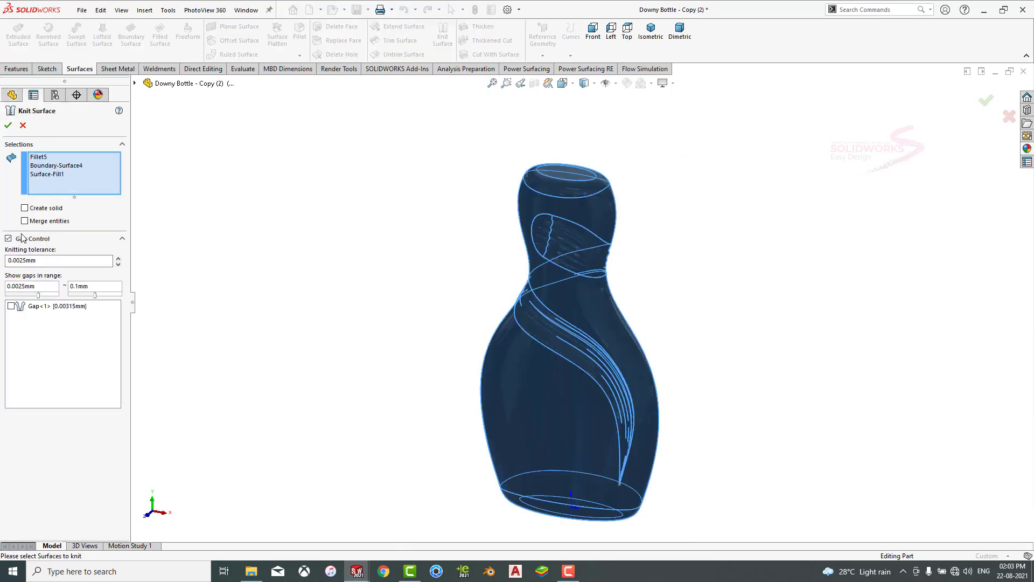
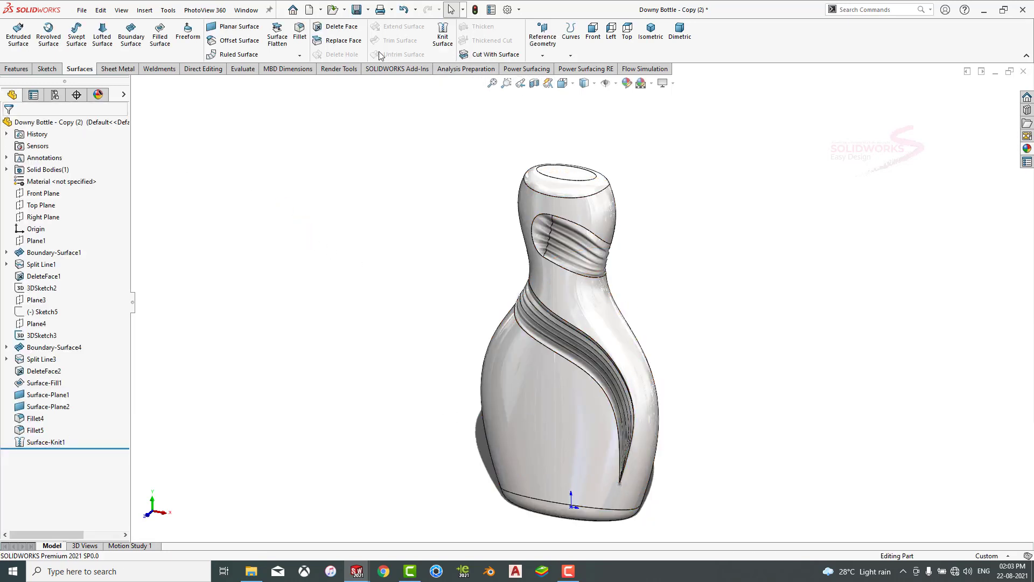
Sketch a three-point arc on the Front Plane across the bottle's neck, with a radius of about 63 mm, extending past both sides.
click(50, 194)
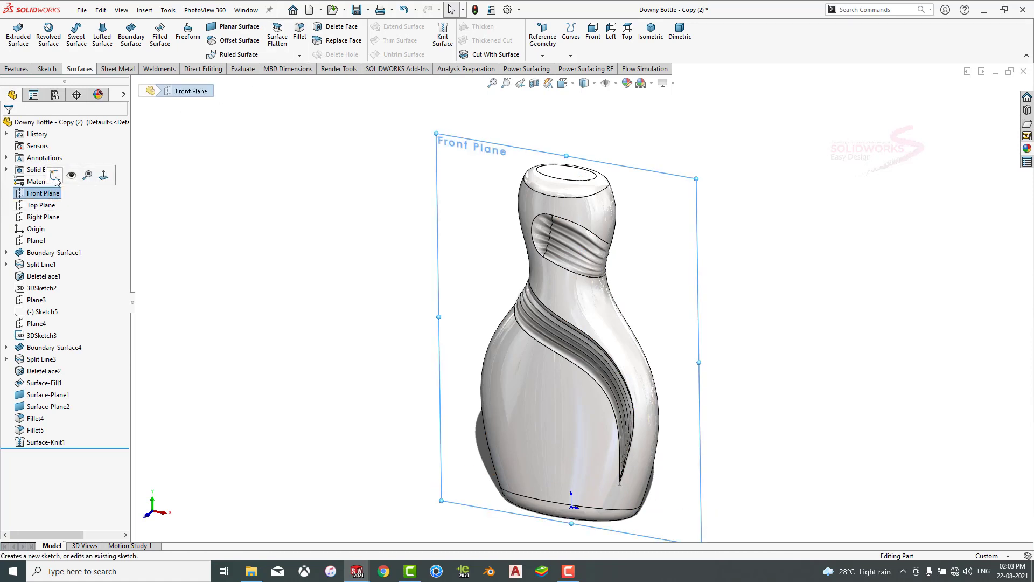
click(55, 176)
click(535, 32)
scroll(593, 171, down, 5)
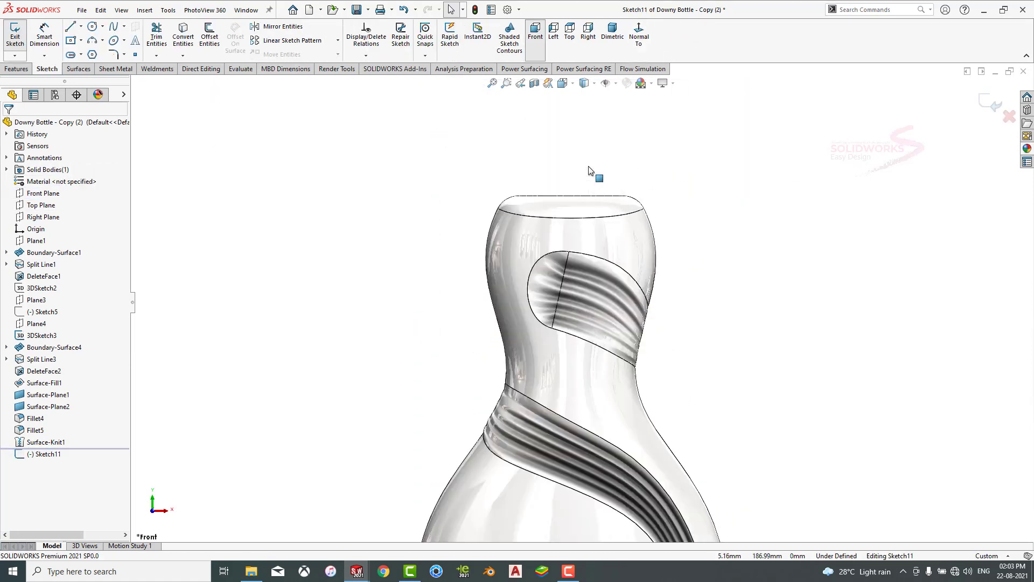
click(93, 42)
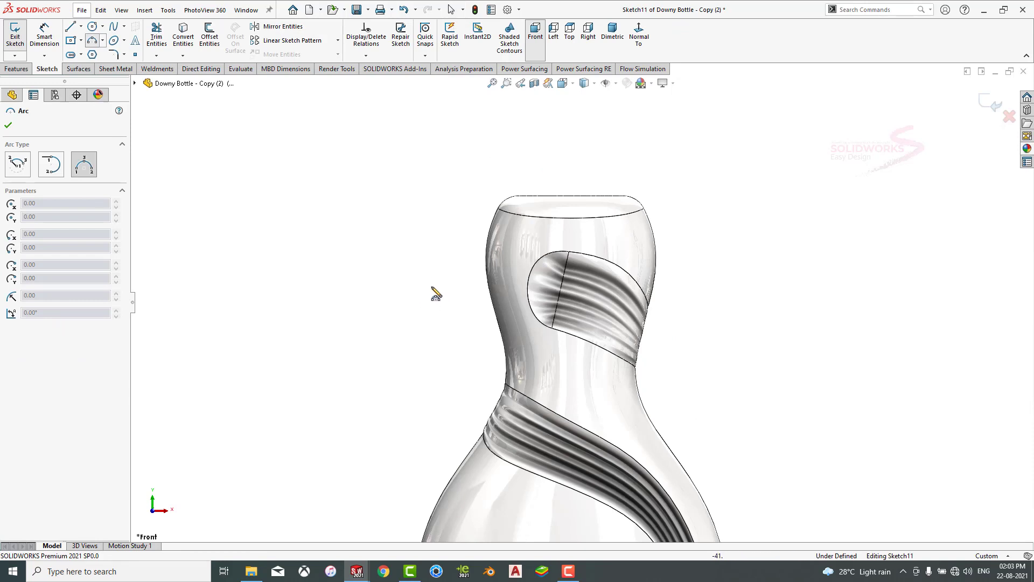
click(431, 283)
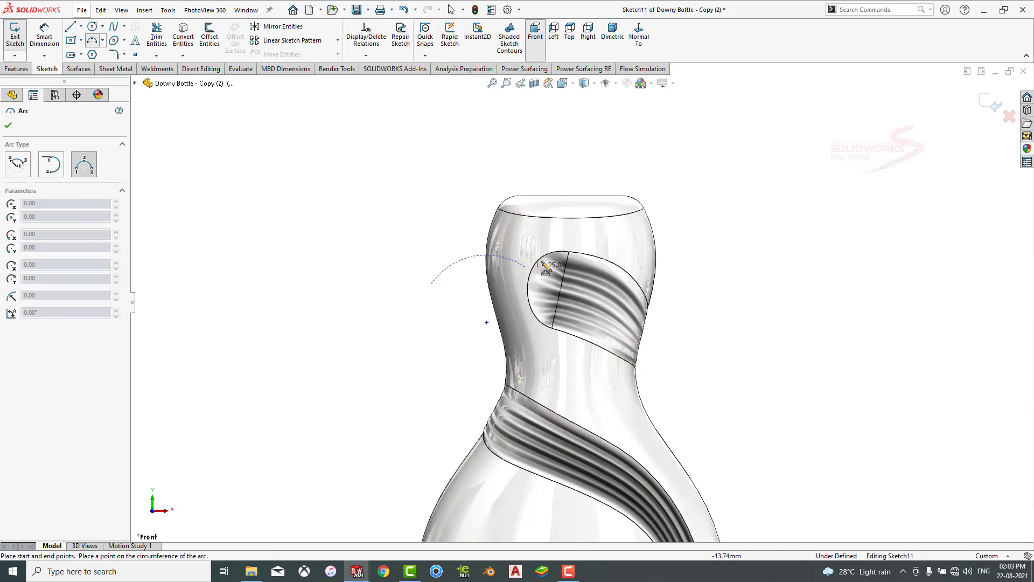
click(723, 319)
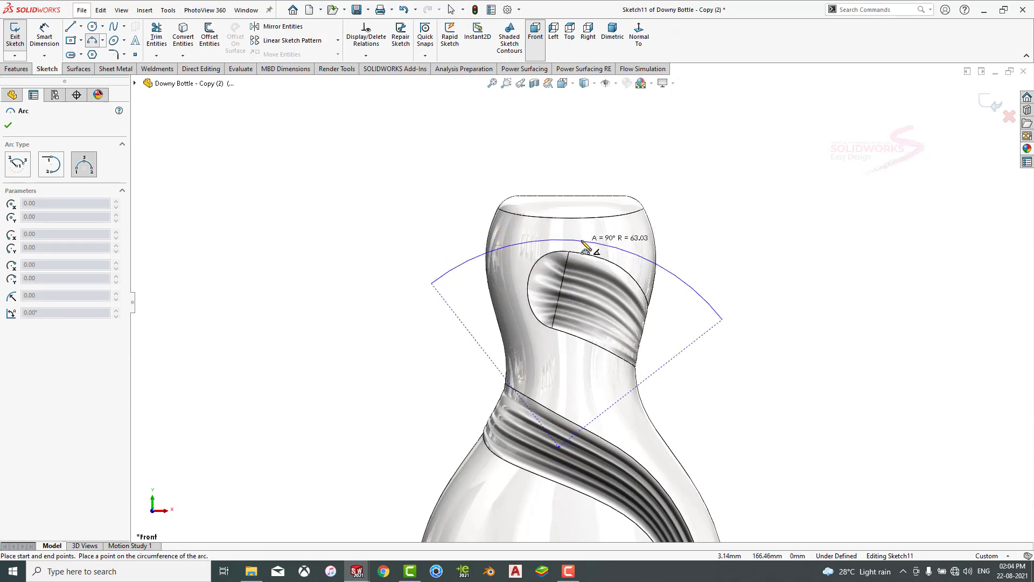
click(583, 241)
key(Escape)
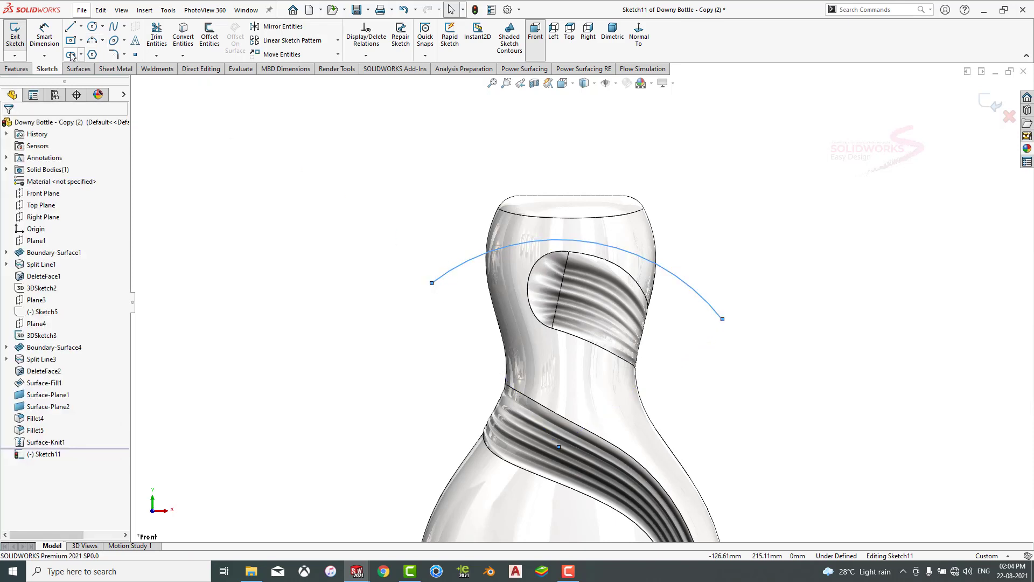
Draw a construction centerline about 89 mm long joining the two endpoints of the arc.
click(81, 26)
click(96, 53)
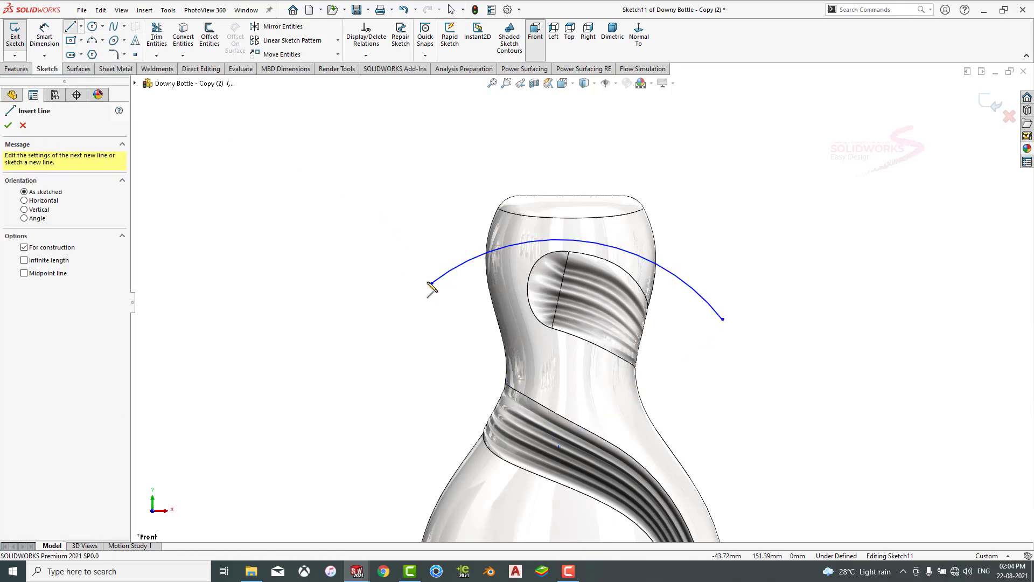
click(432, 284)
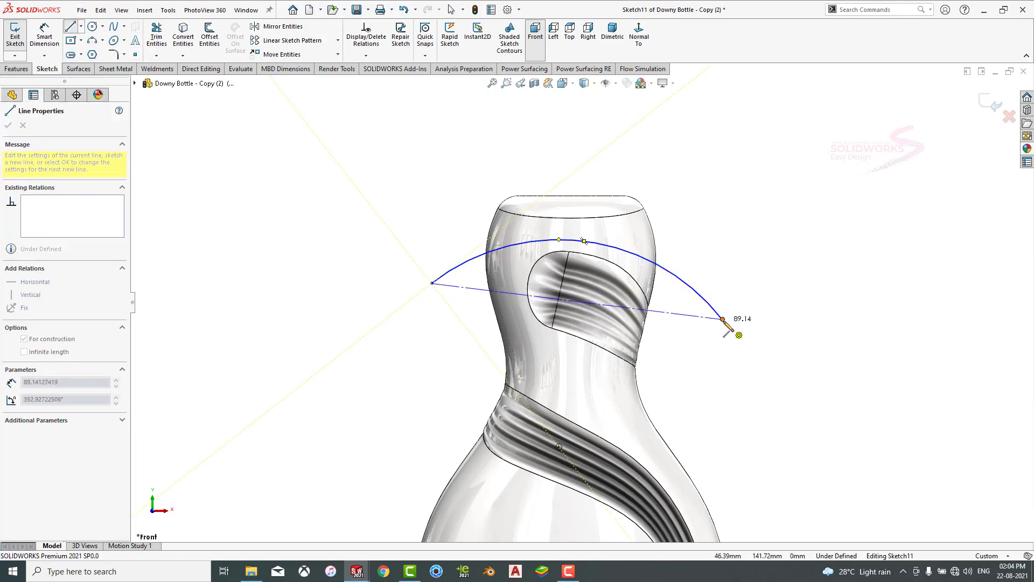
click(723, 319)
key(Escape)
Make the construction line horizontal and flatten the arc so it crosses the neck just above the ribbed recess.
click(703, 317)
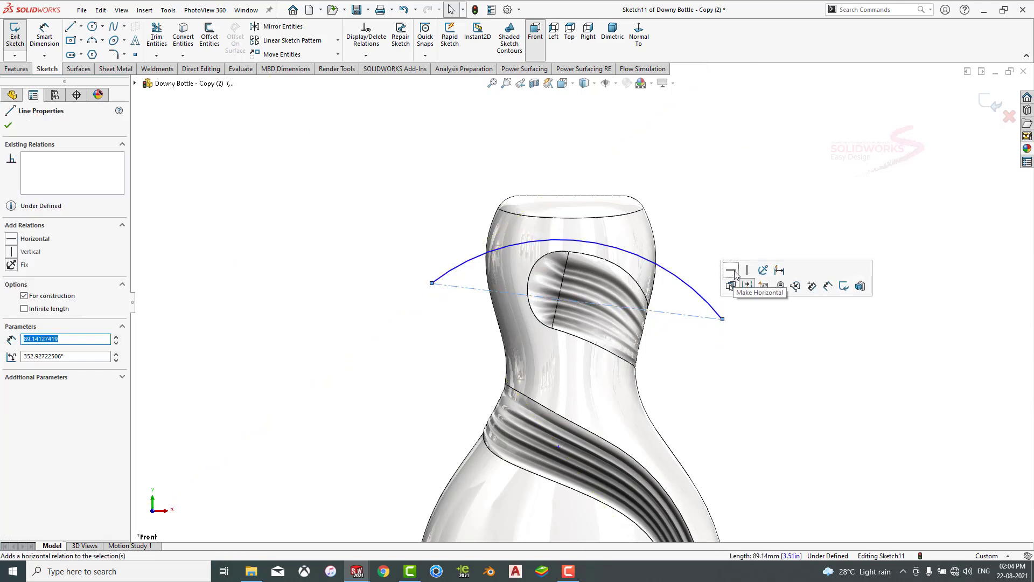
click(734, 272)
click(730, 202)
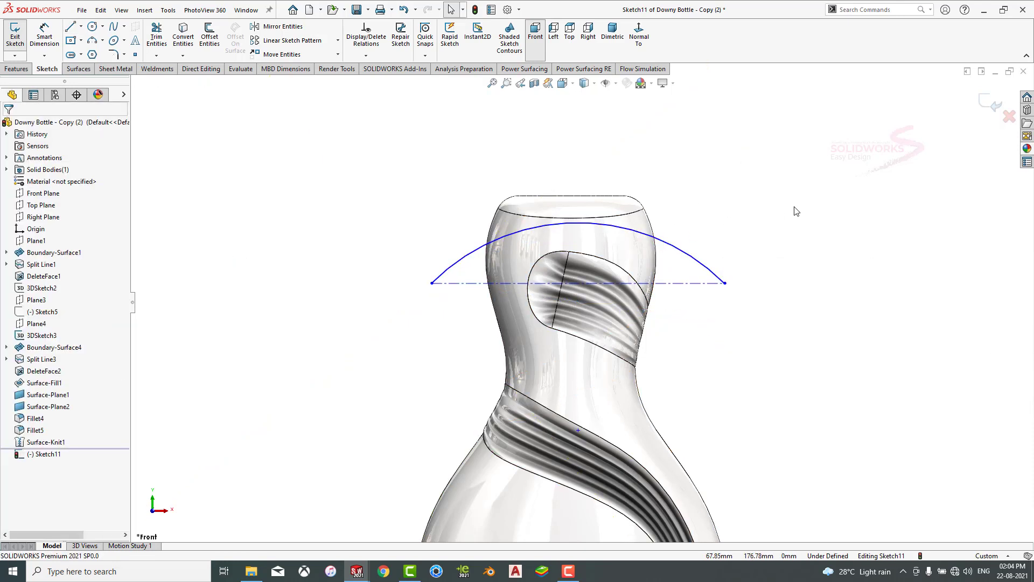
mouse_move(680, 247)
mouse_down()
mouse_move(685, 279)
mouse_move(673, 263)
mouse_up()
click(764, 255)
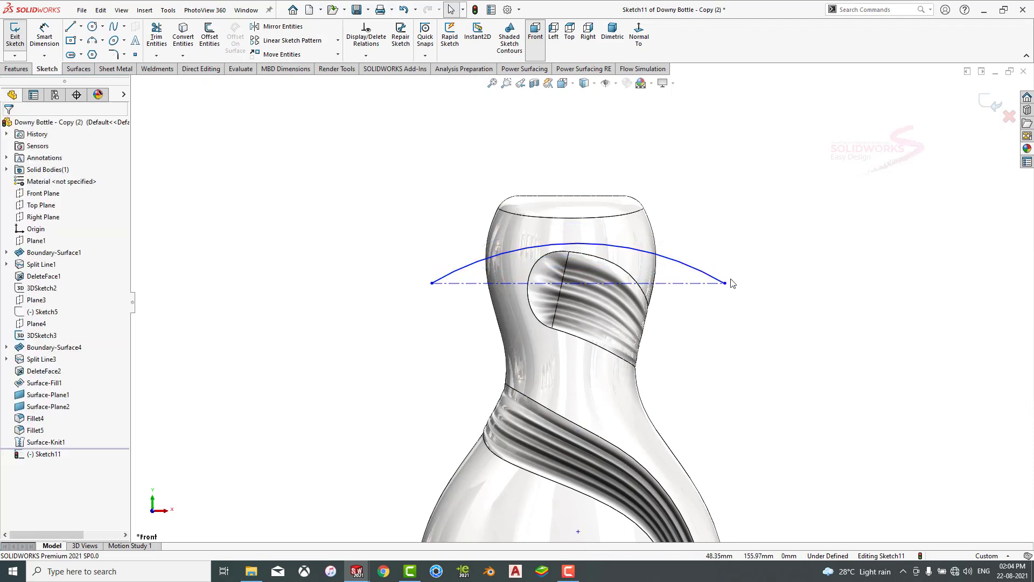
Split the bottle's outer face with a Split Line projected from the arc sketch.
click(16, 68)
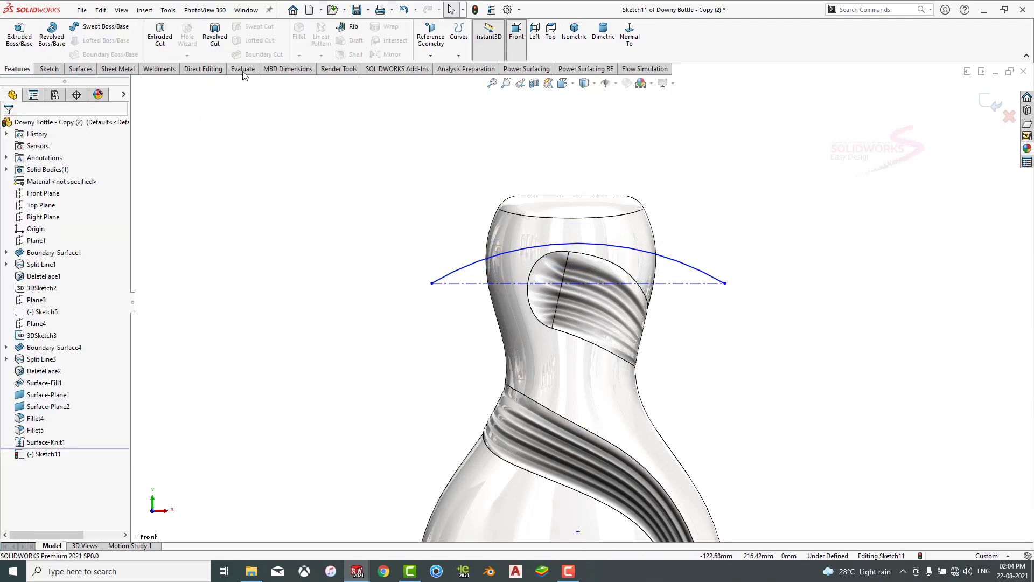
click(459, 37)
click(475, 77)
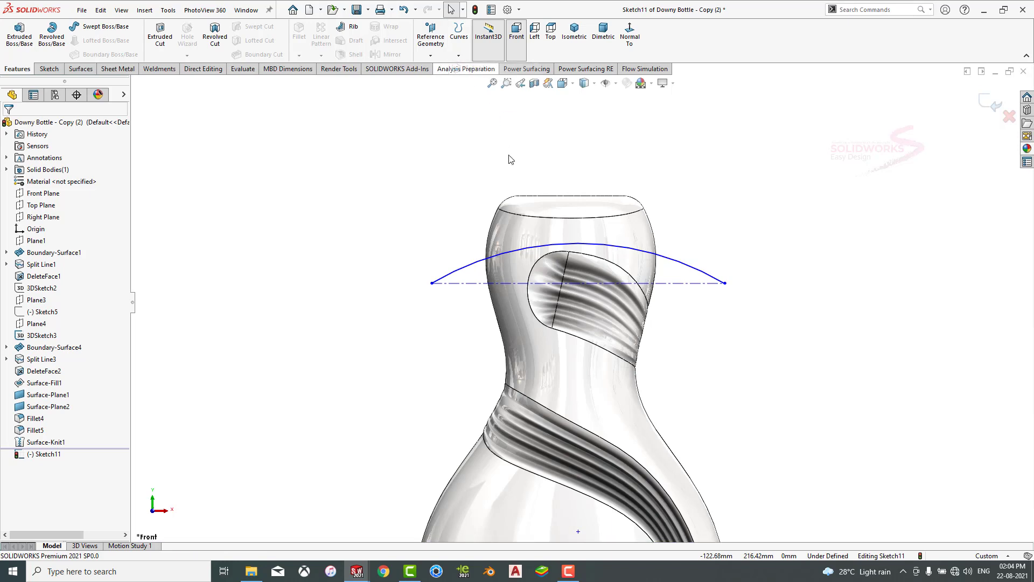
click(504, 226)
click(7, 126)
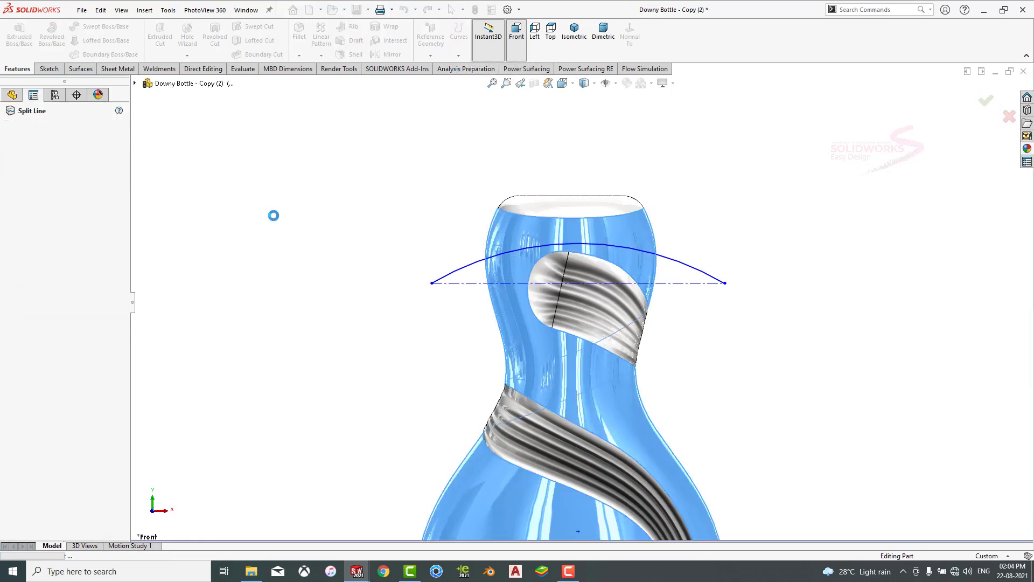
middle_drag(340, 259, 310, 264)
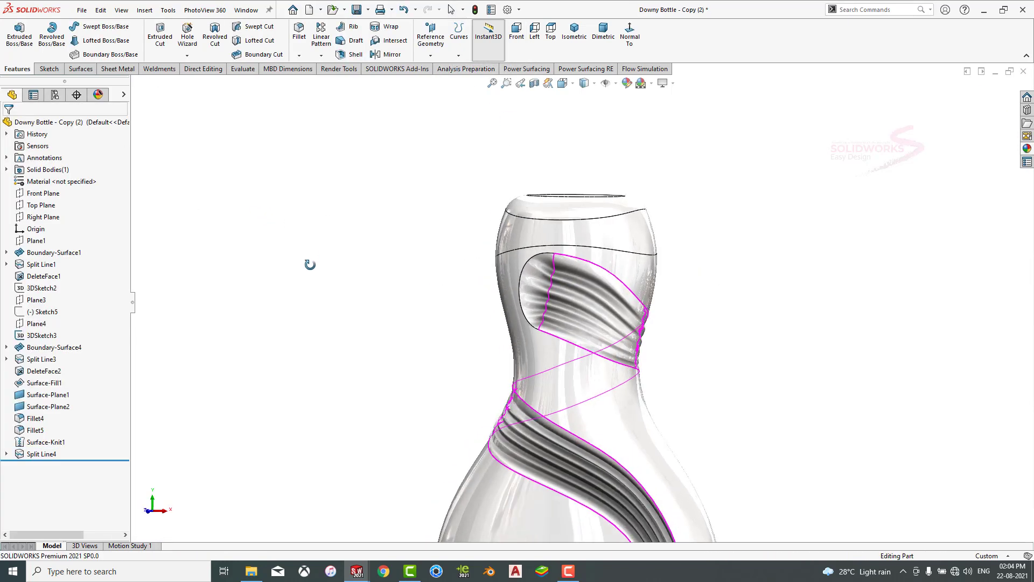
Create a 1 mm outward Offset Surface from the neck face above the split line and the rounded rim face.
click(79, 69)
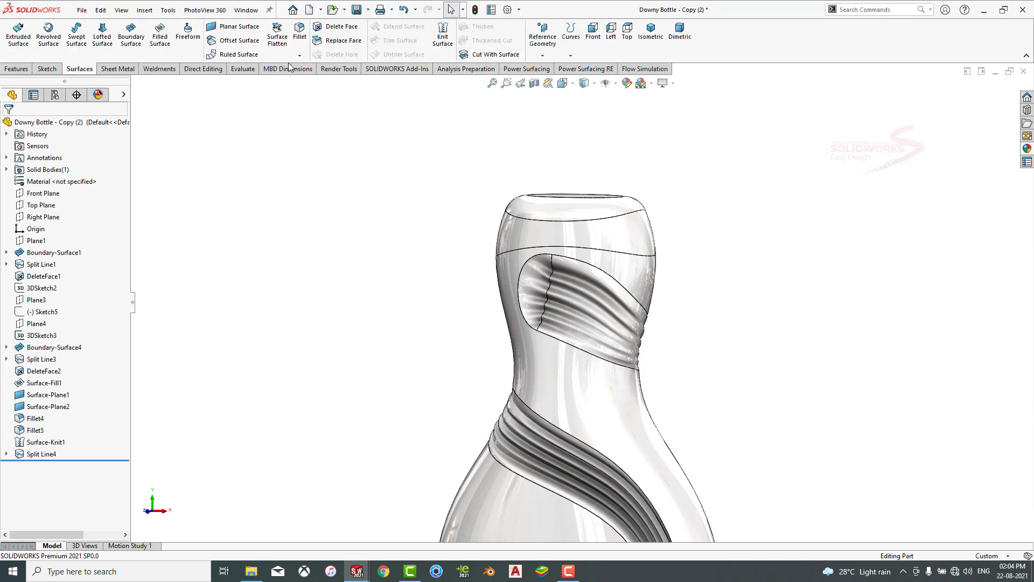
click(236, 43)
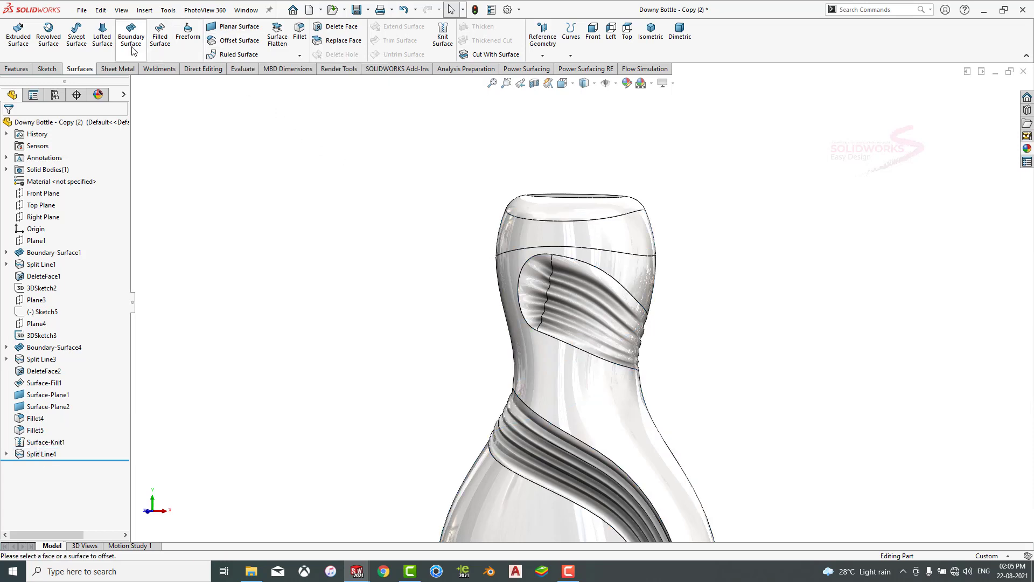
click(530, 213)
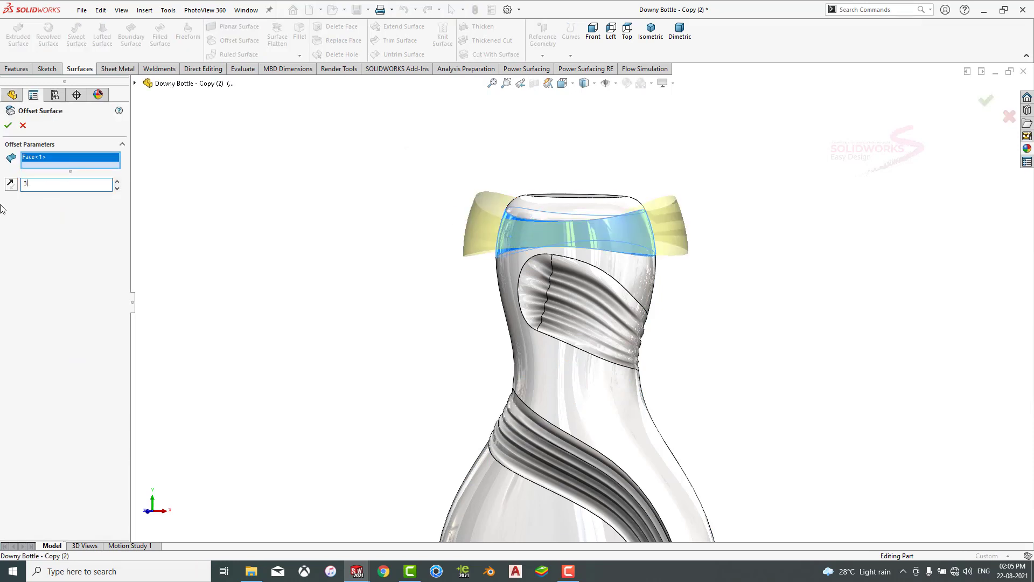
key(Return)
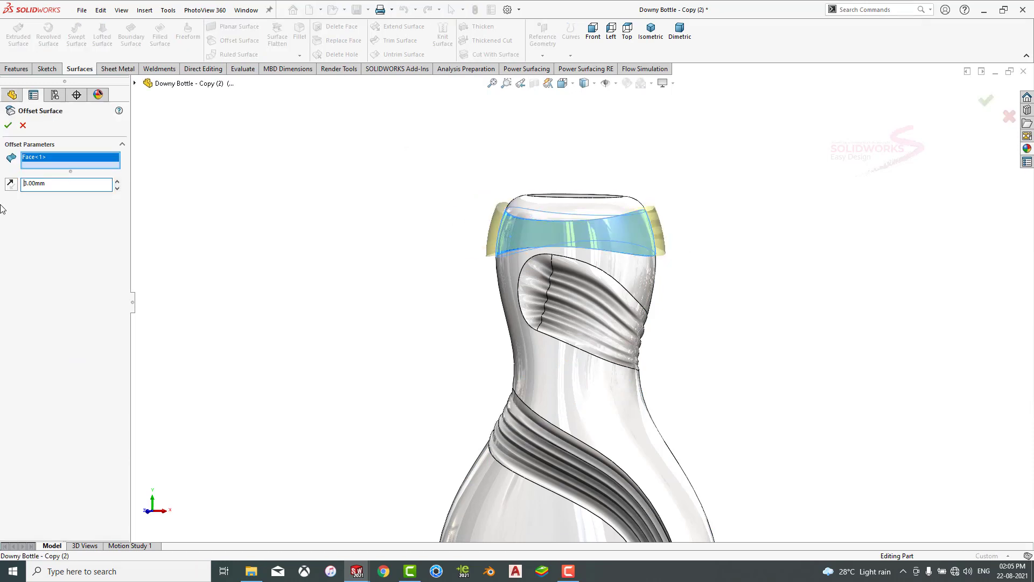
key(Return)
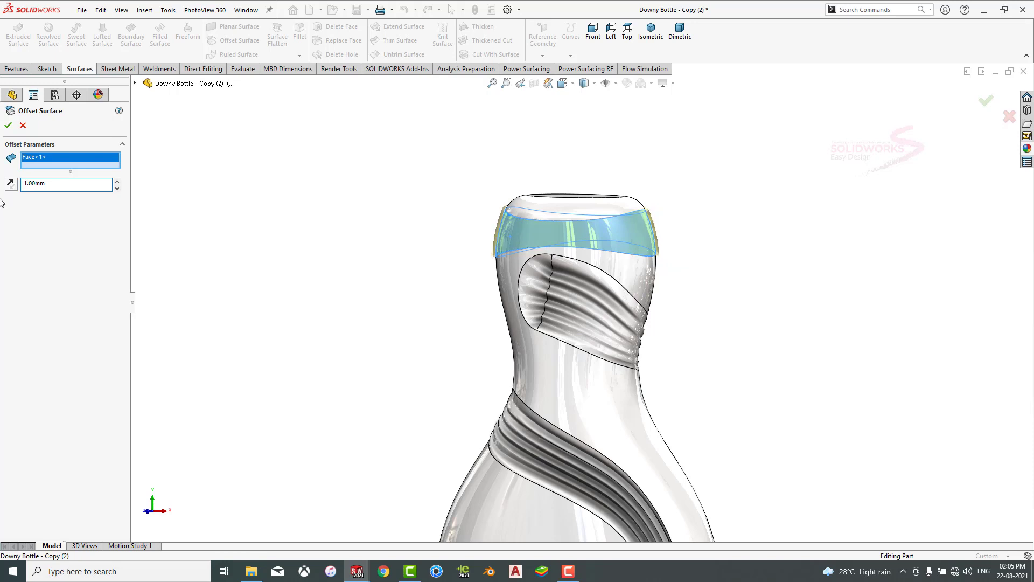
scroll(555, 232, down, 4)
click(499, 218)
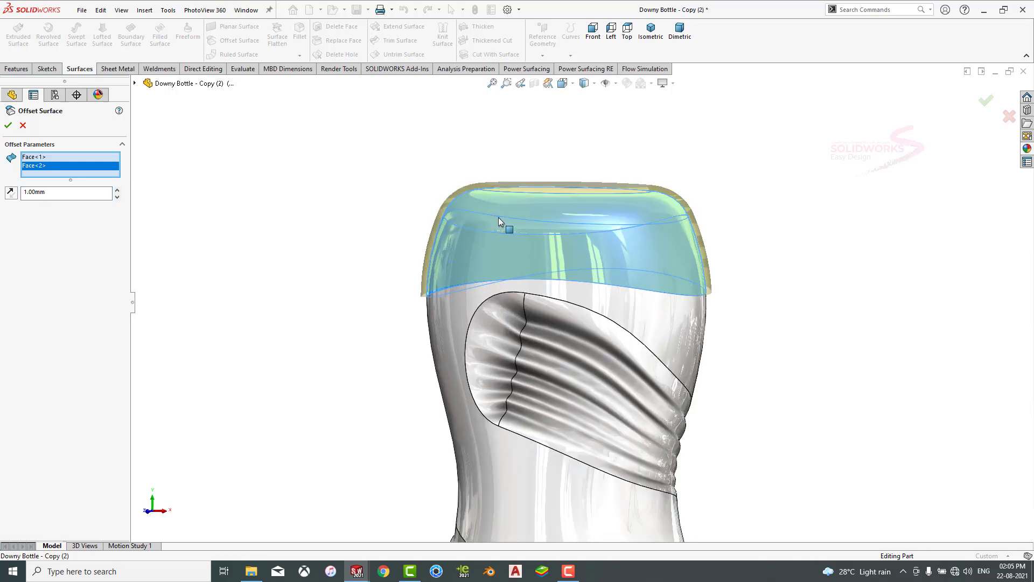
click(6, 125)
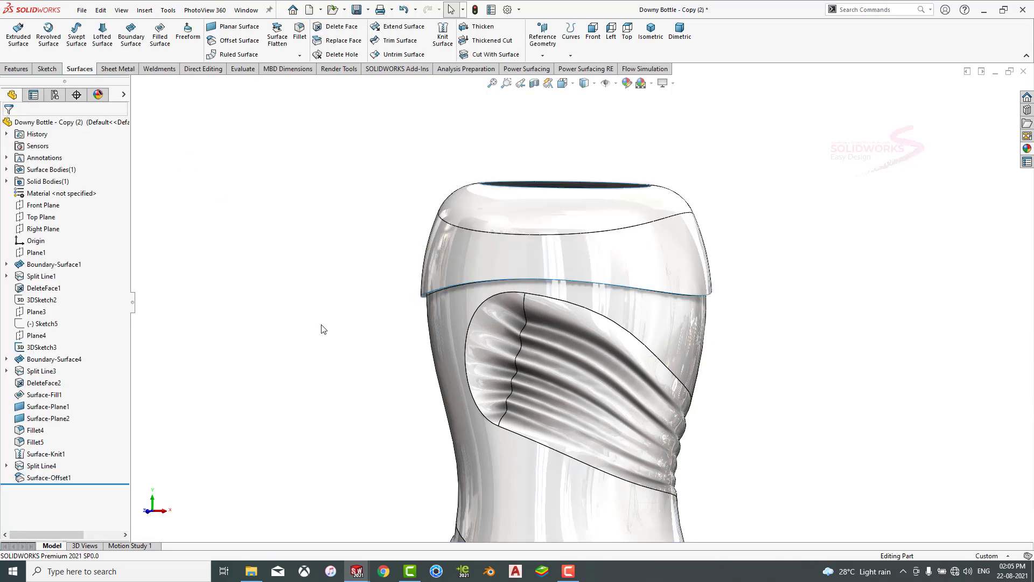
Thicken the offset surface by 1 mm inward toward the bottle, with the result merged into the body.
scroll(397, 346, up, 3)
scroll(558, 255, down, 5)
scroll(424, 158, down, 3)
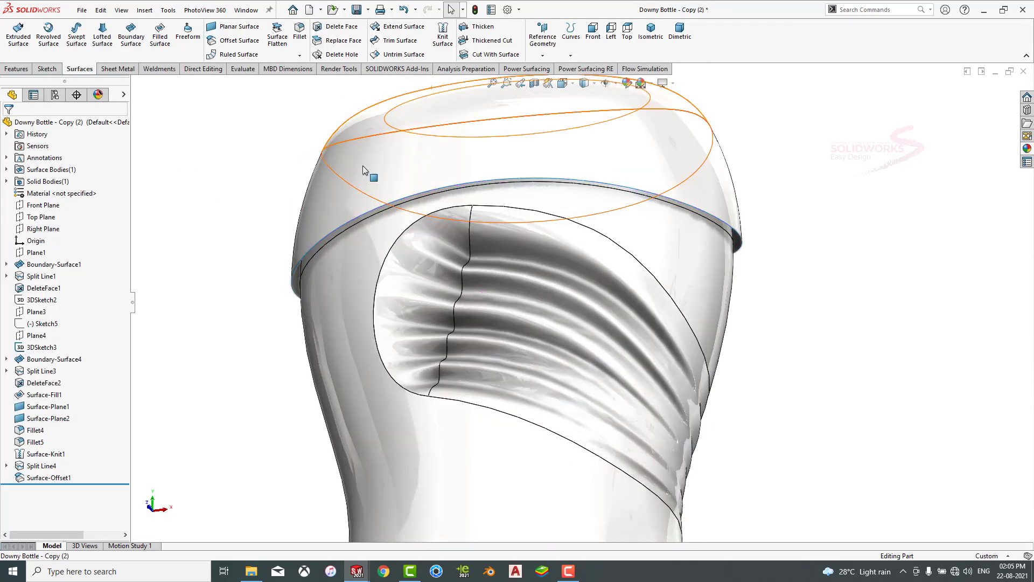
scroll(363, 188, down, 4)
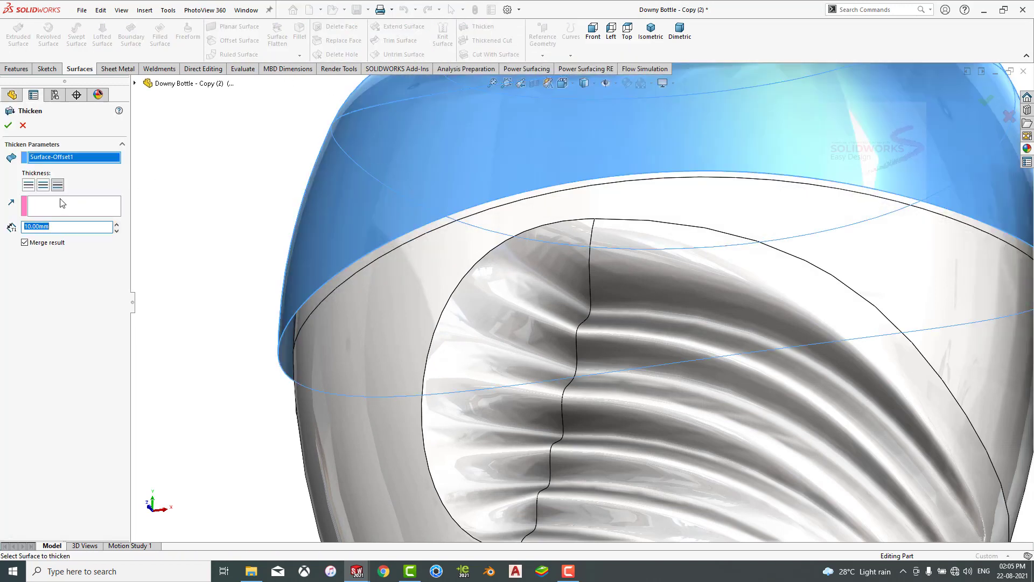
click(44, 186)
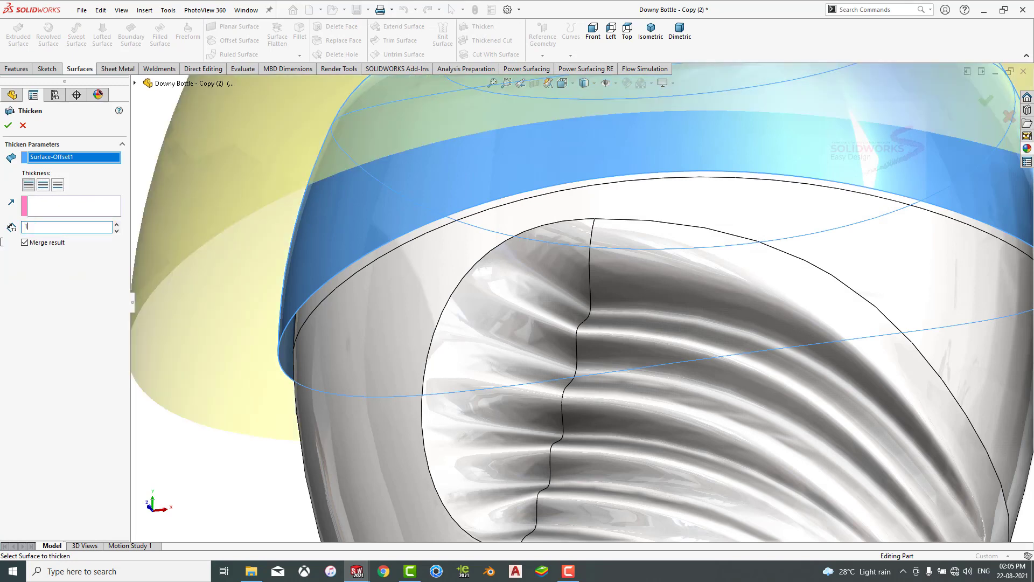
text(1)
key(Return)
click(57, 185)
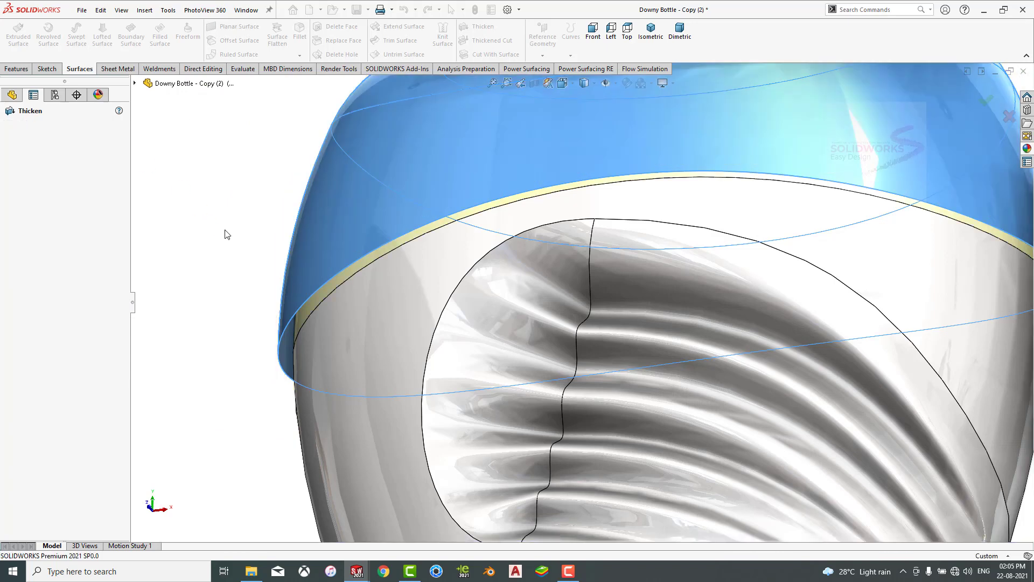
Fillet the lower rim of the thickened cap band around the neck.
scroll(317, 242, up, 6)
scroll(524, 159, down, 2)
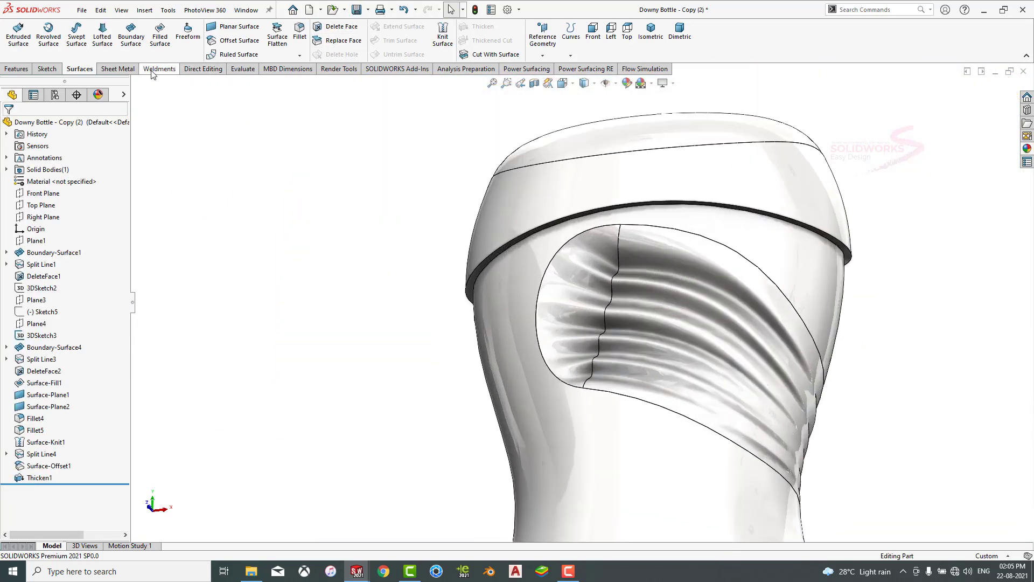
scroll(538, 245, down, 5)
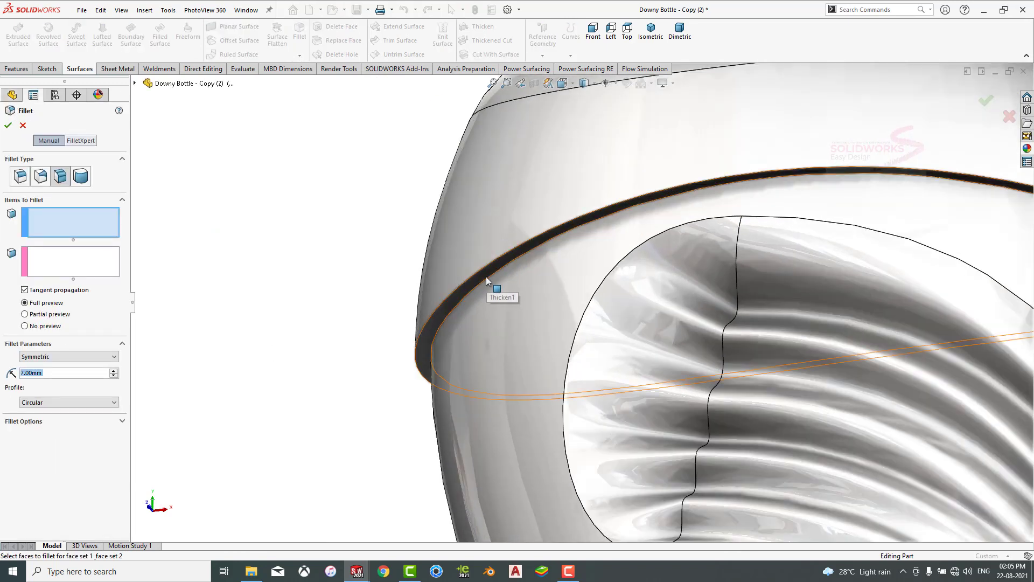
click(475, 279)
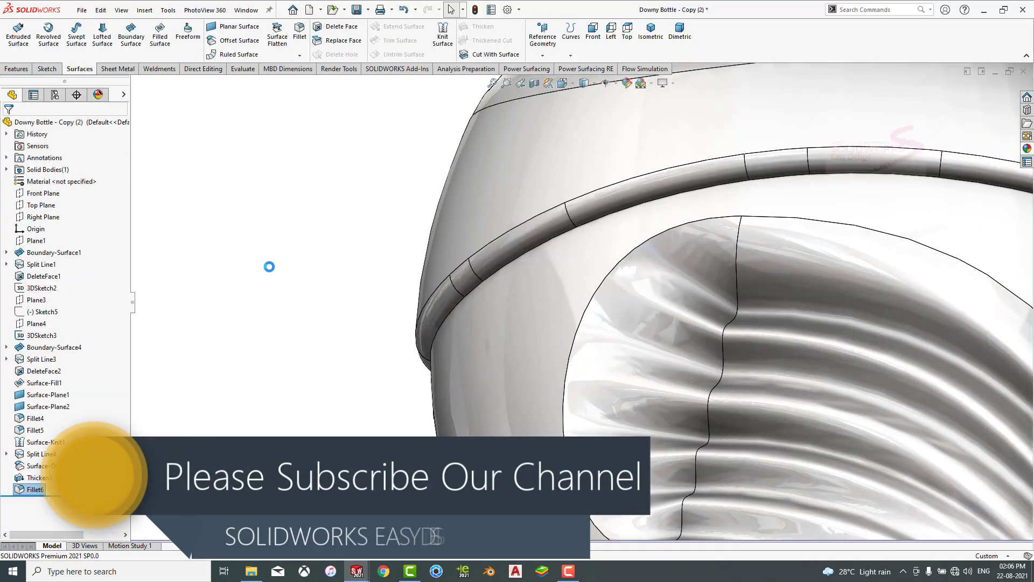
Display the whole bottle in isometric view, shaded without edges.
scroll(268, 267, up, 8)
scroll(391, 322, up, 5)
middle_drag(449, 322, 512, 415)
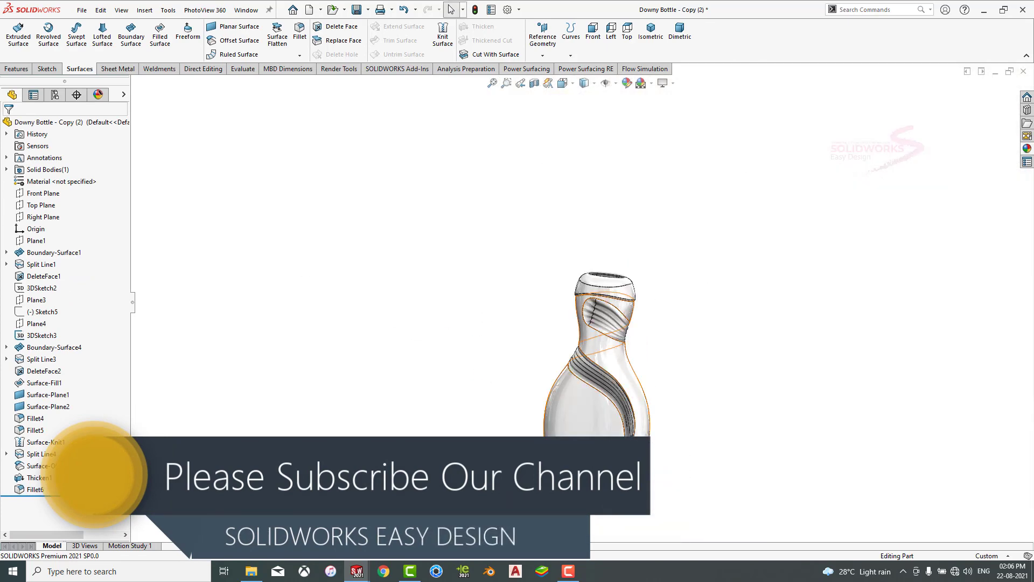
scroll(612, 450, down, 3)
middle_drag(610, 426, 670, 371)
click(651, 34)
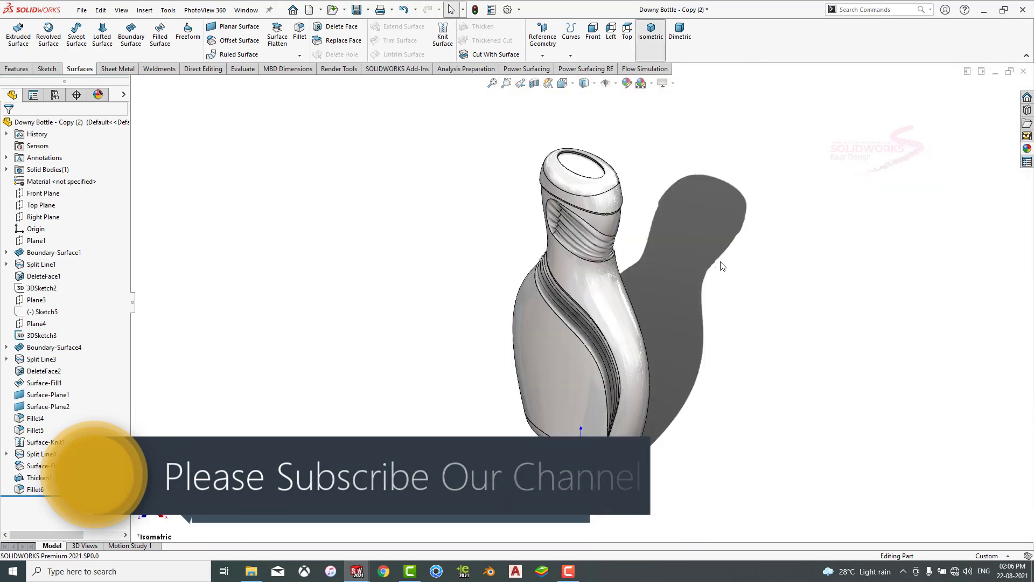
scroll(680, 292, down, 2)
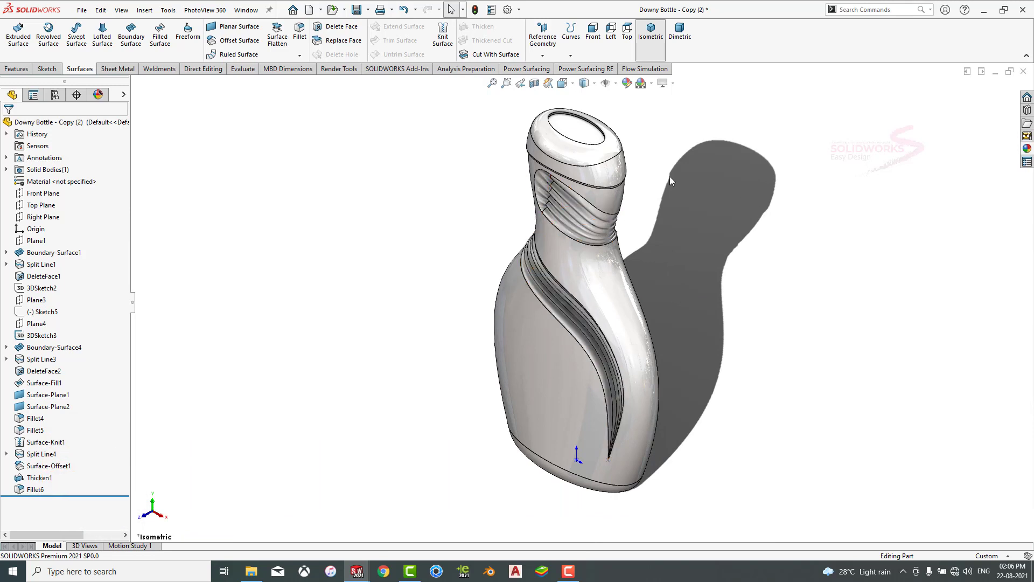
click(594, 83)
click(586, 115)
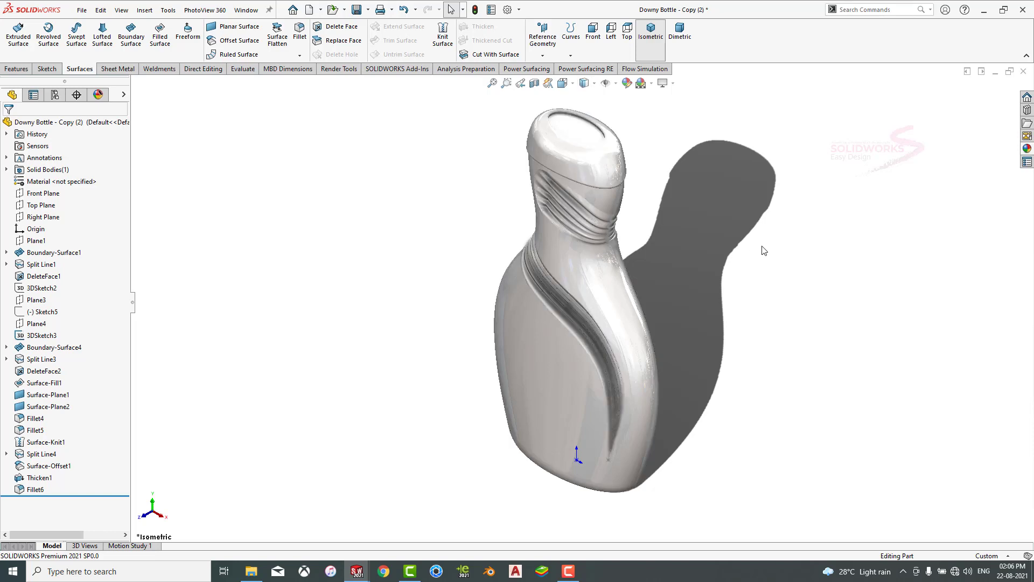
Apply the cream high gloss plastic appearance to the bottle.
click(1029, 149)
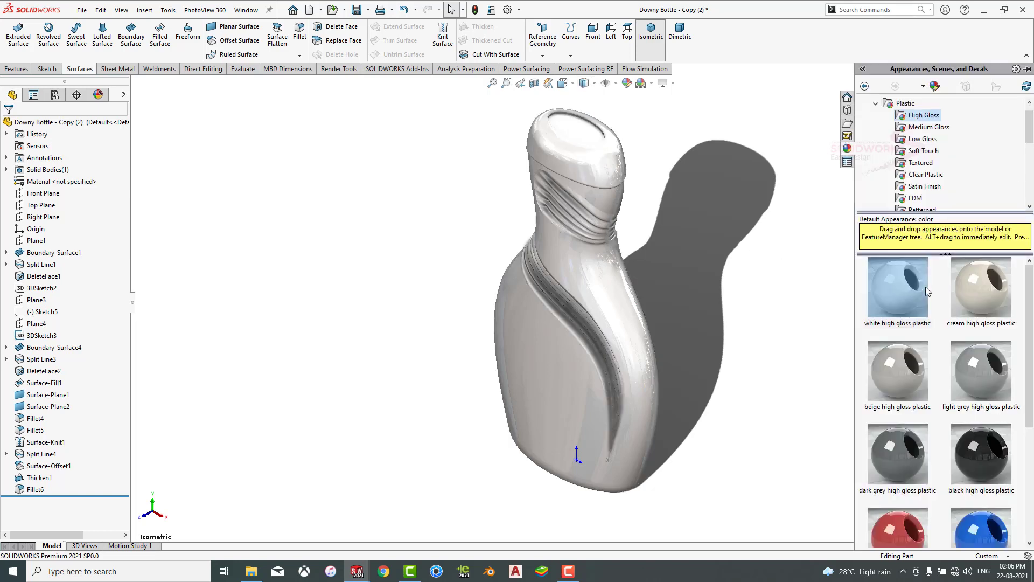
double_click(973, 286)
middle_drag(746, 360, 722, 300)
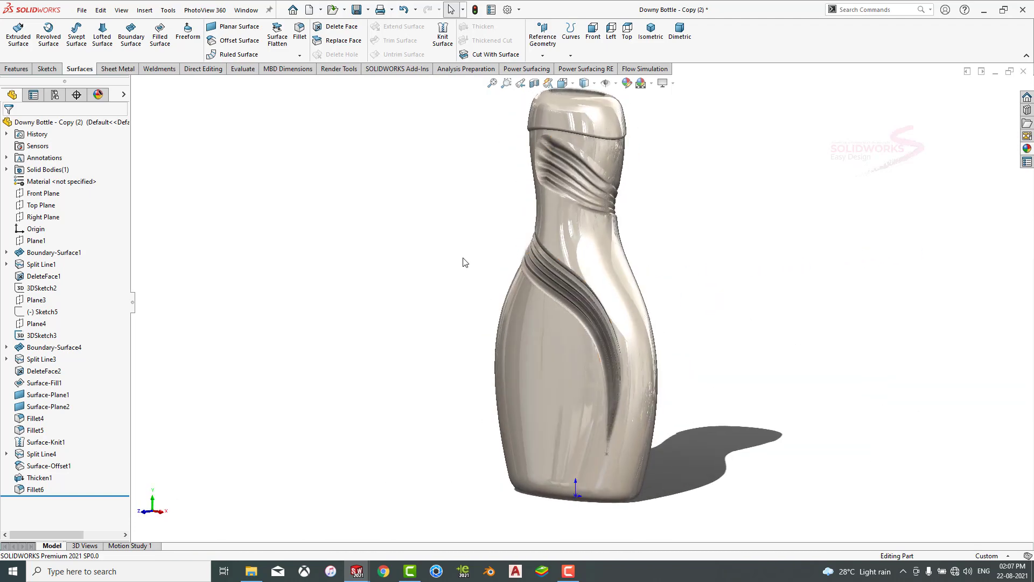
Open Motion Study 1 with its full timeline and extend the study's duration to 10 seconds.
click(130, 546)
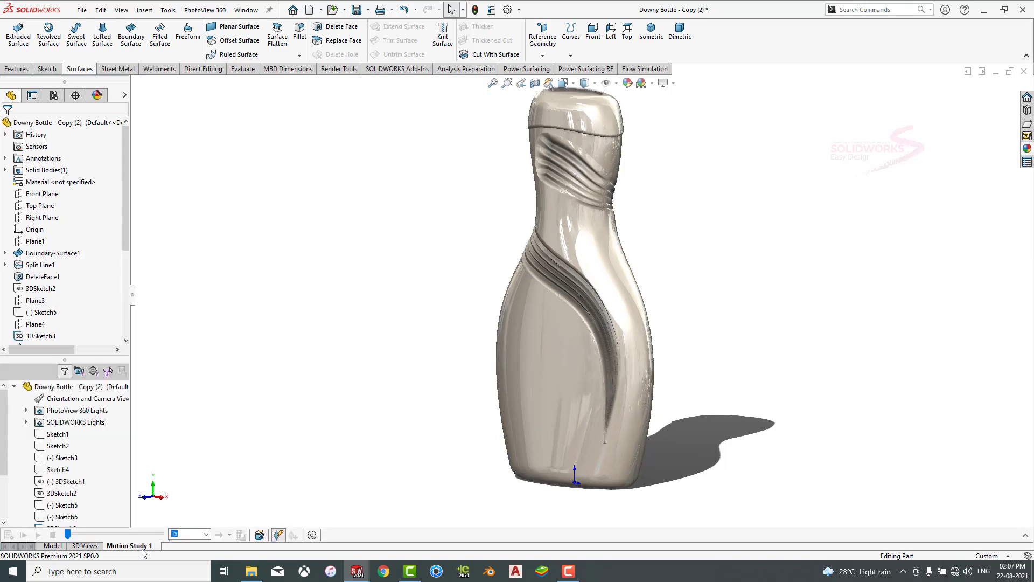
click(1025, 535)
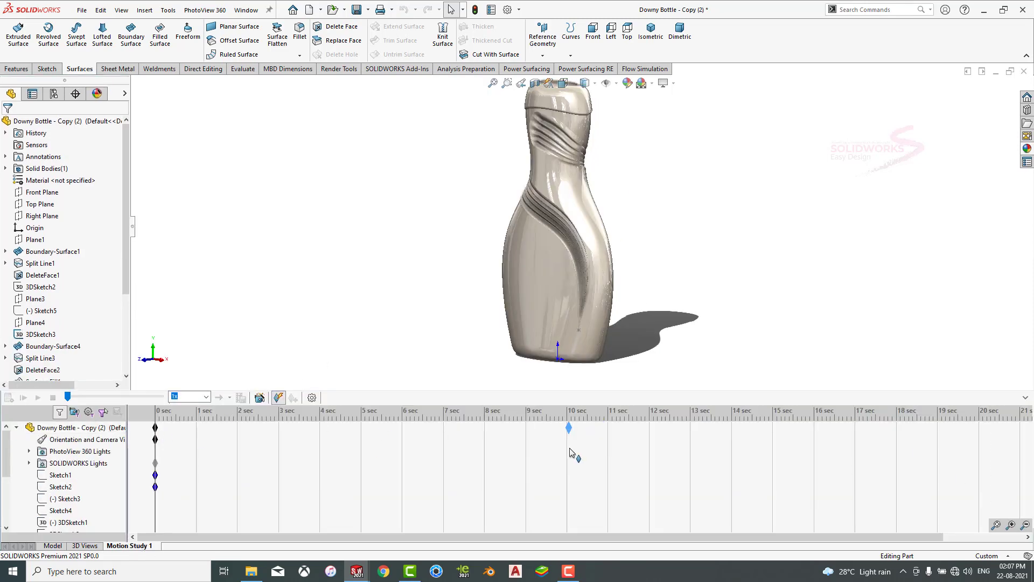
drag(573, 454, 571, 450)
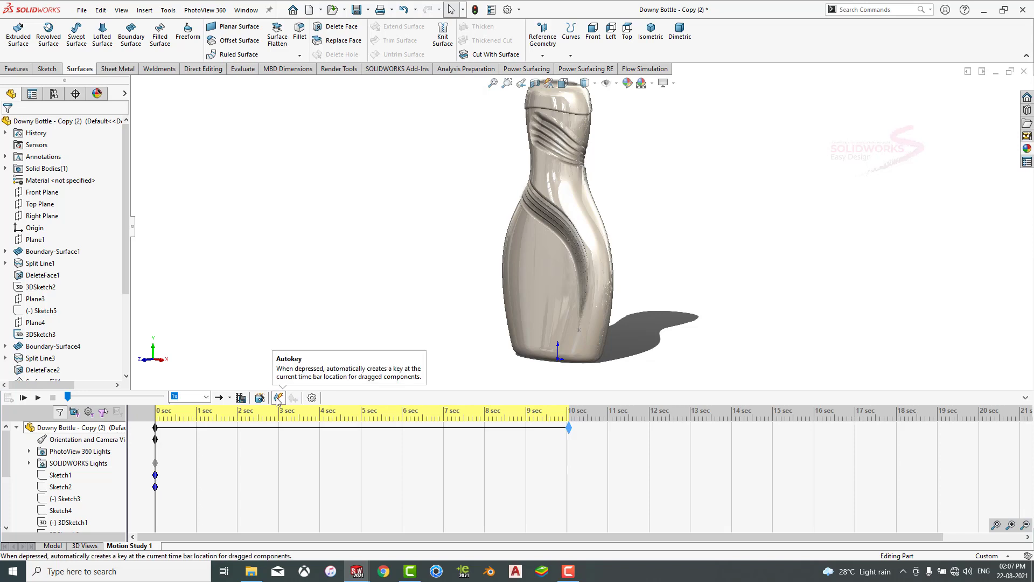
Add a rotate-model animation with one clockwise rotation about the Y-axis, lasting 10 seconds and starting at 0.
click(260, 399)
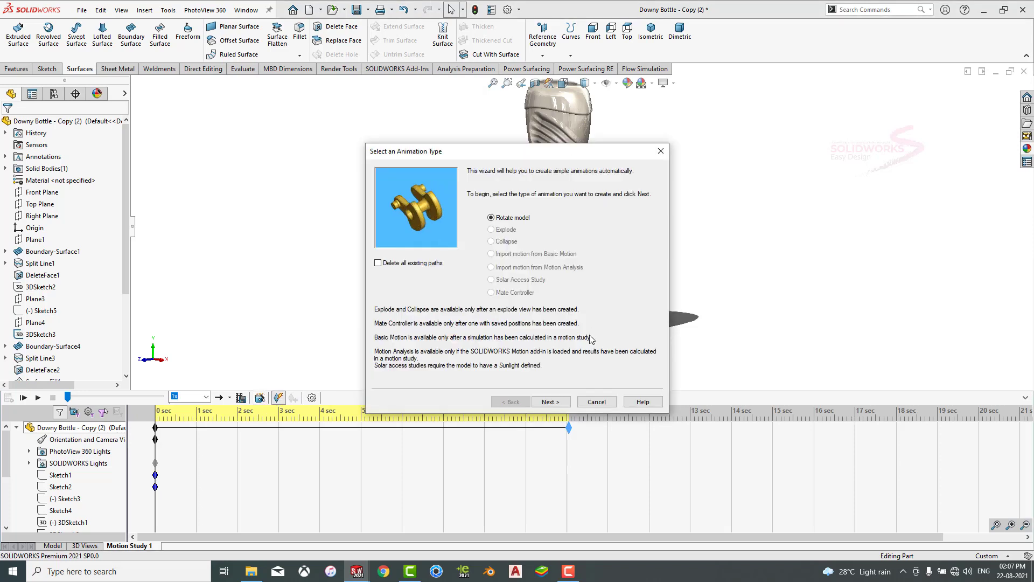
click(557, 405)
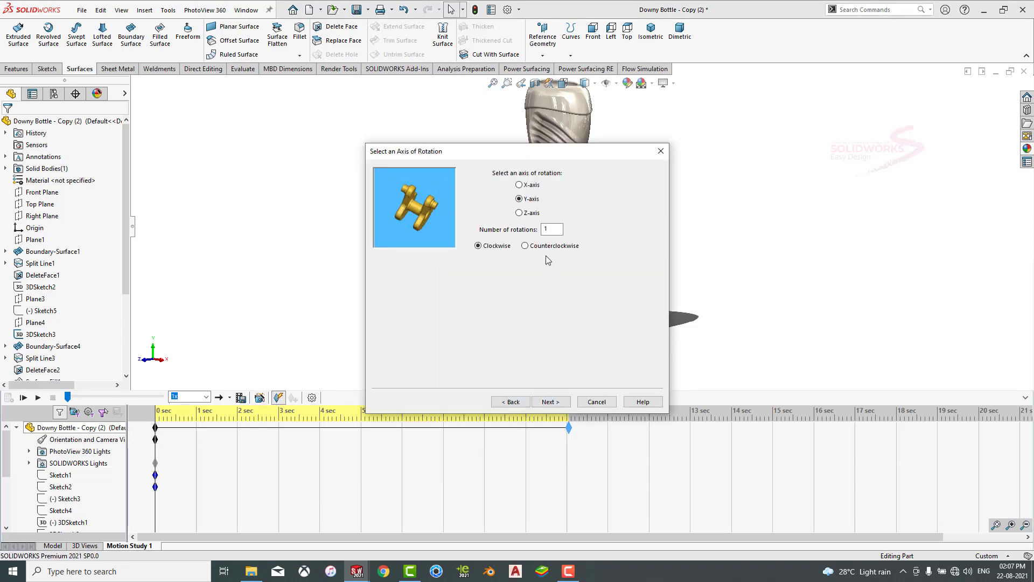
click(551, 405)
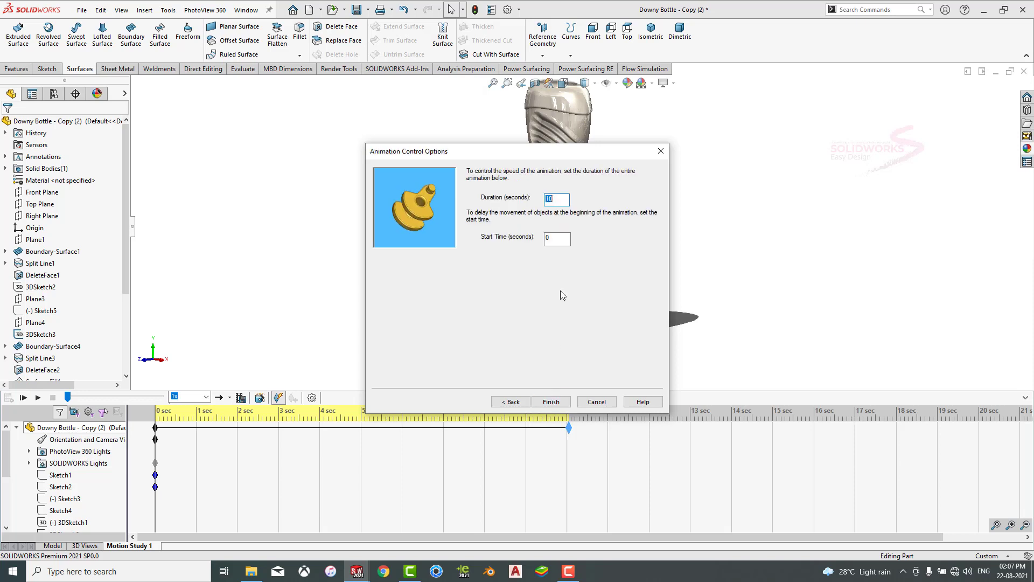
click(554, 402)
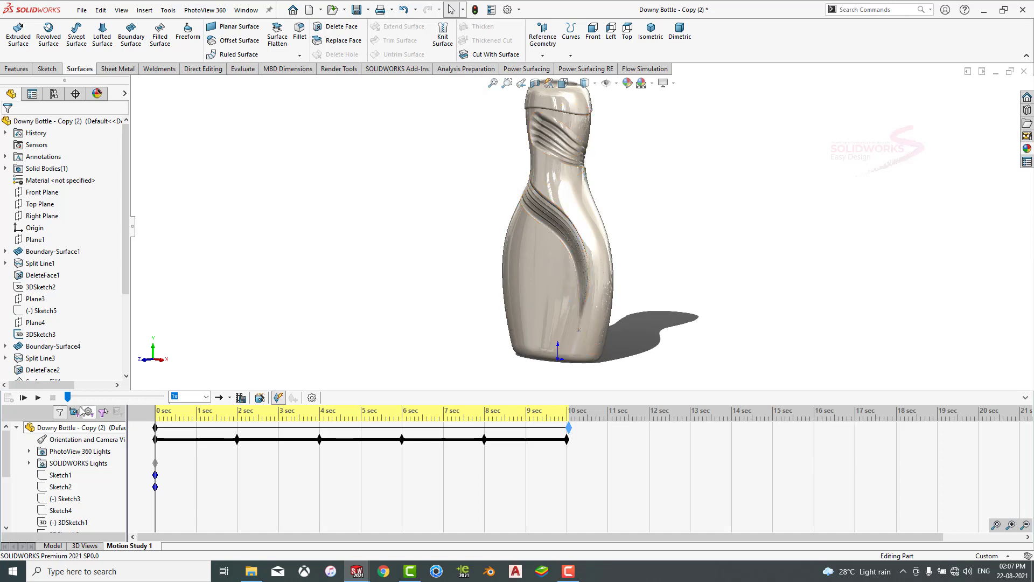
Play the bottle's rotation animation, replay it with looped playback, and return to the model.
click(38, 397)
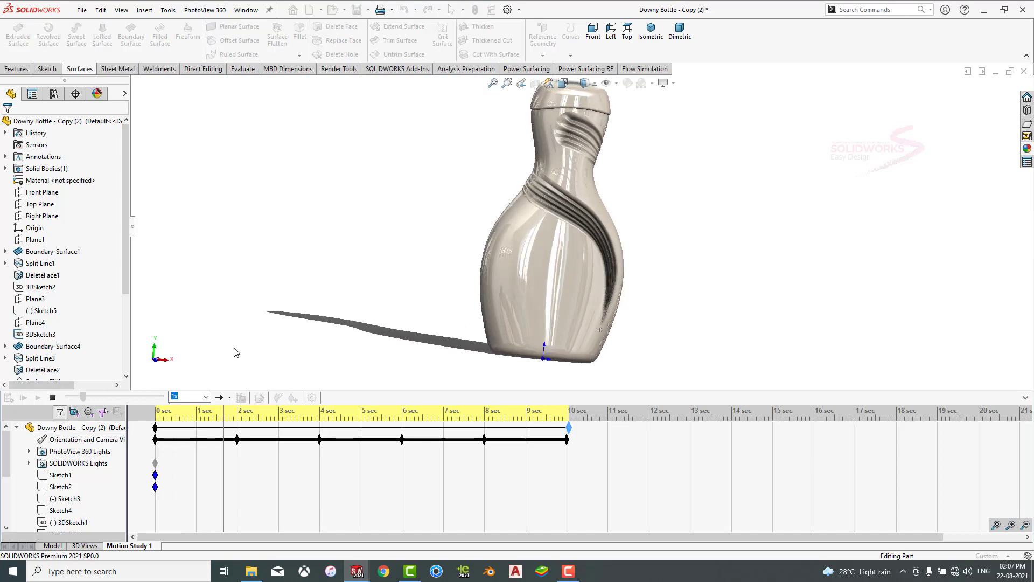
click(1025, 398)
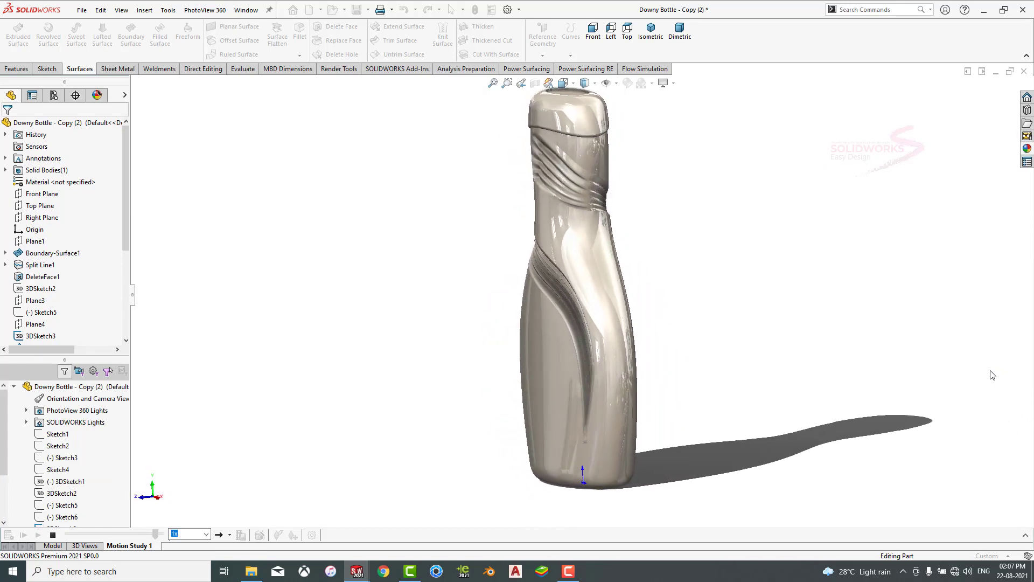
click(231, 535)
click(259, 520)
click(38, 534)
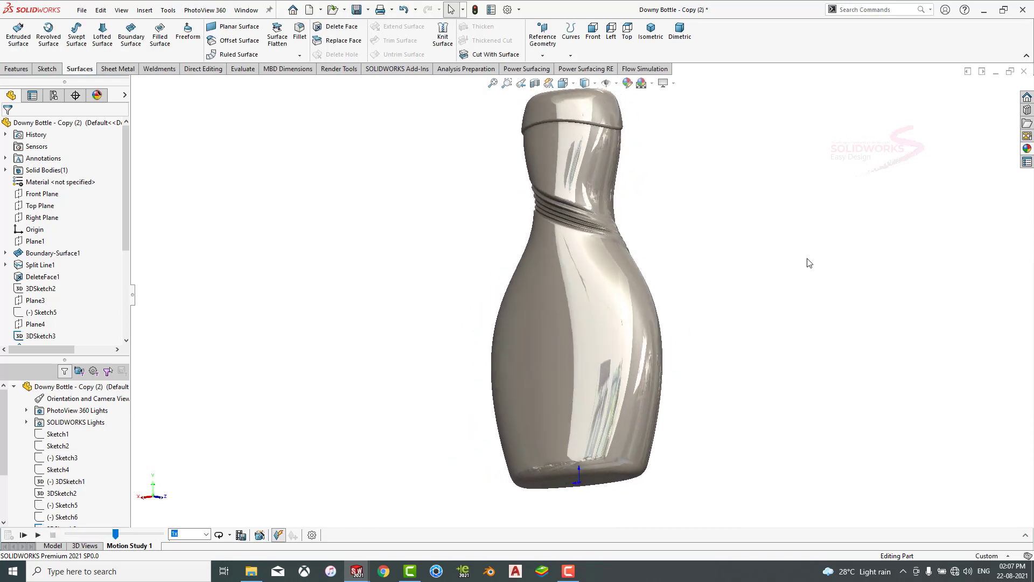
click(57, 546)
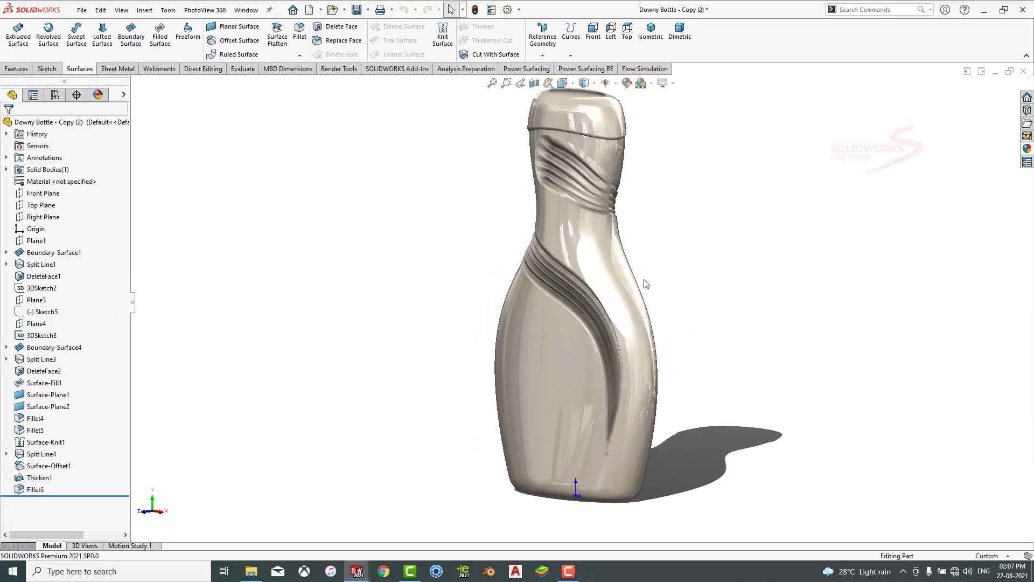
Apply the green high gloss plastic appearance to the lower cap band, including Surface-Offset1 and Fillet6.
click(1026, 150)
scroll(936, 362, down, 3)
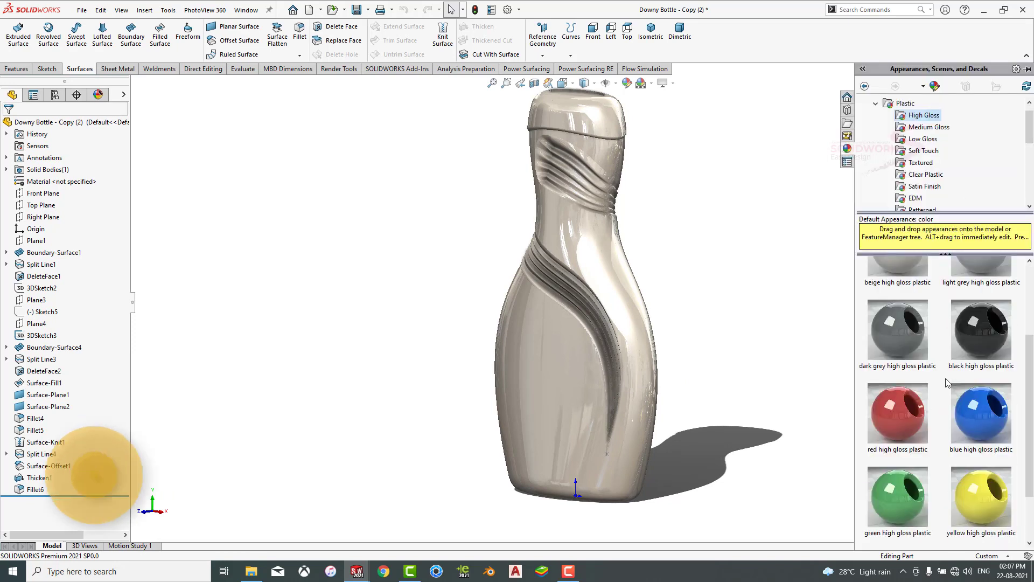
click(599, 129)
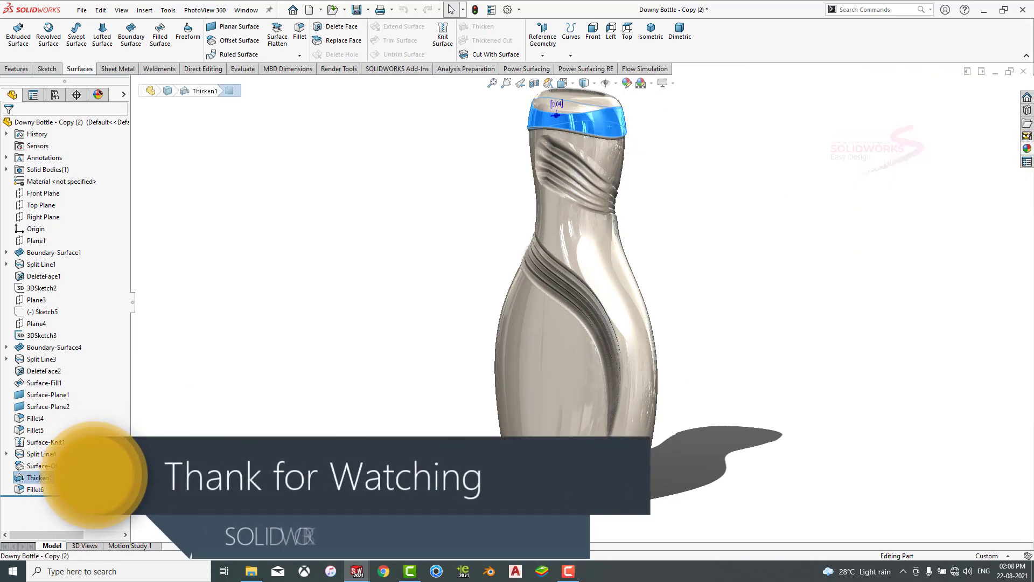
click(37, 492)
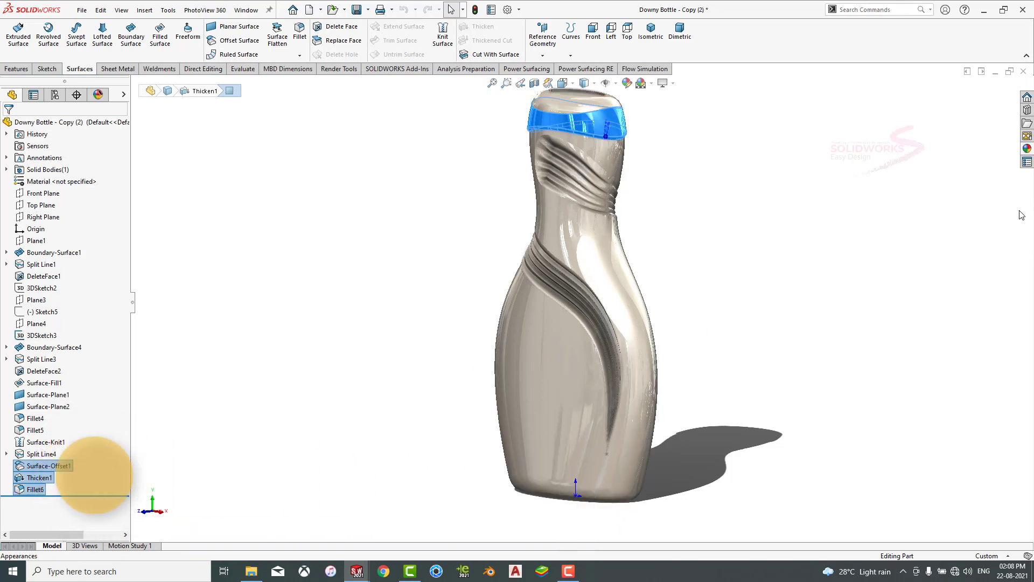
click(1028, 150)
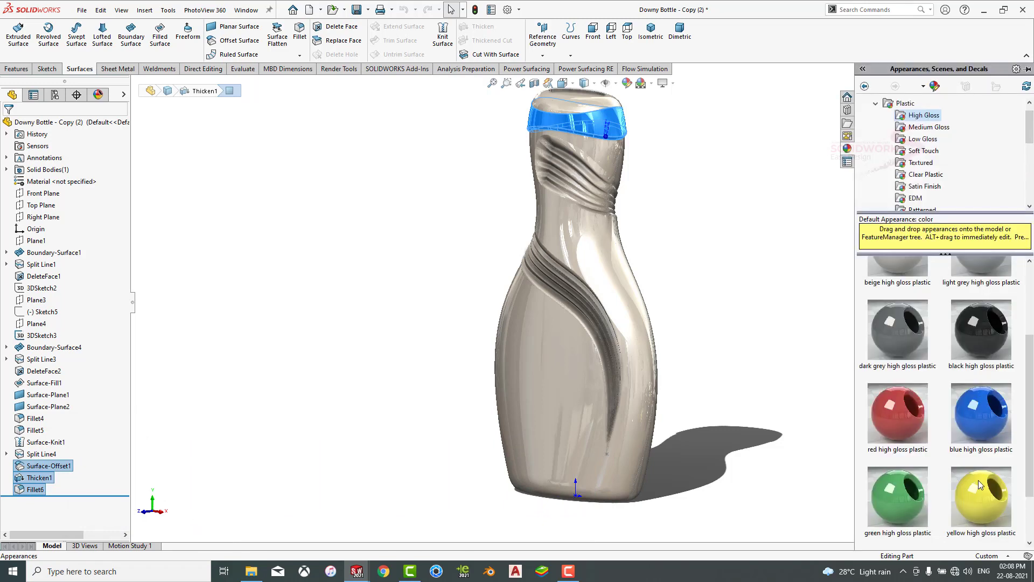
drag(898, 496, 576, 118)
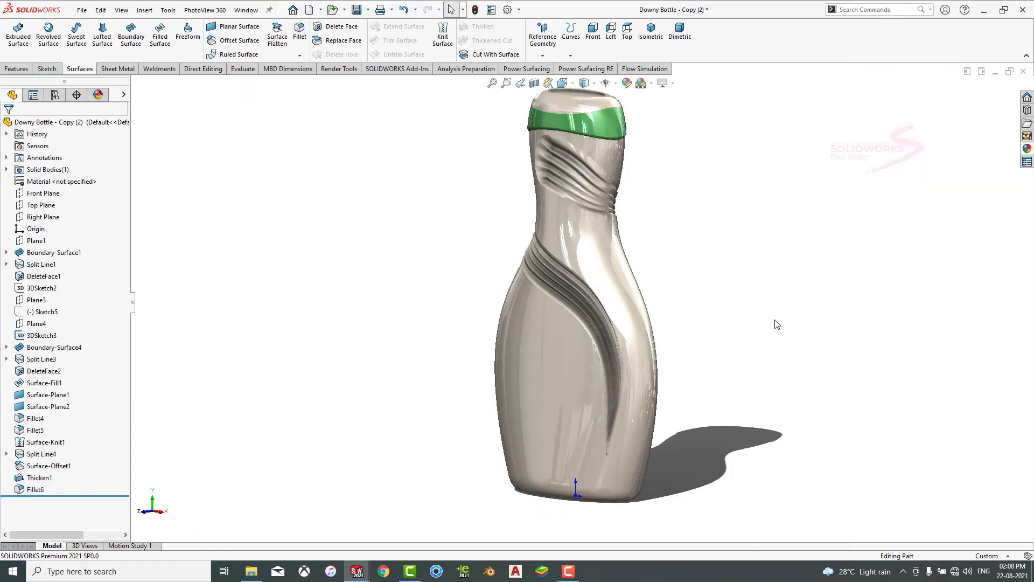
Apply the green high gloss plastic appearance to the remaining upper face of the cap.
click(553, 110)
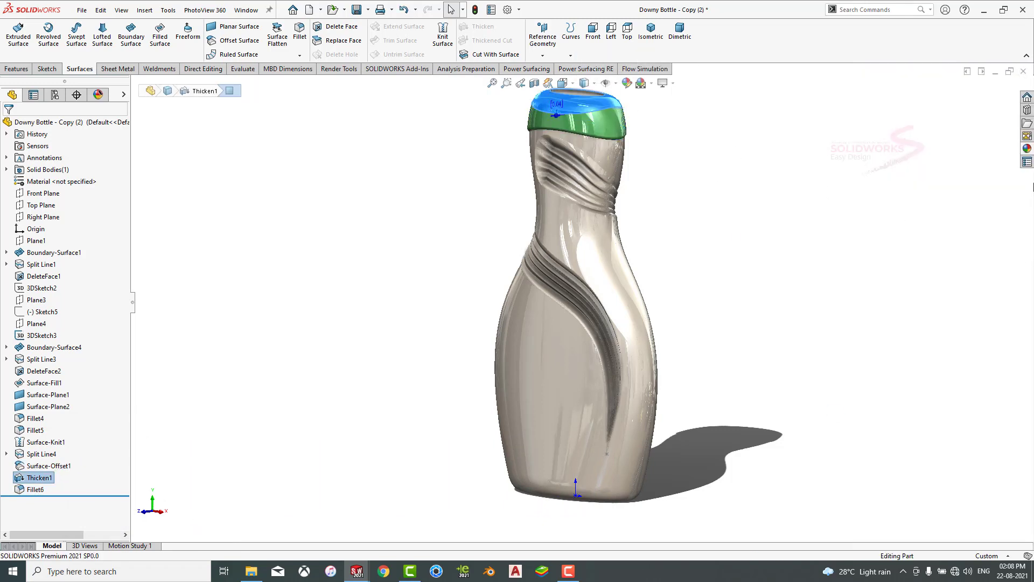
click(1028, 150)
double_click(902, 502)
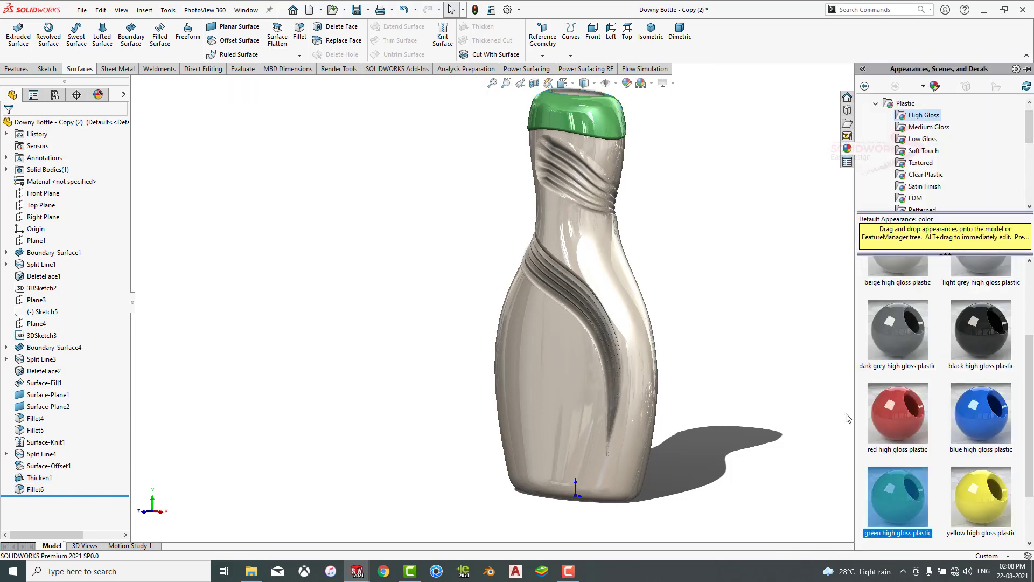
Replace the cap's green appearance with dark grey high gloss plastic and show the bottle in isometric view.
scroll(587, 130, down, 5)
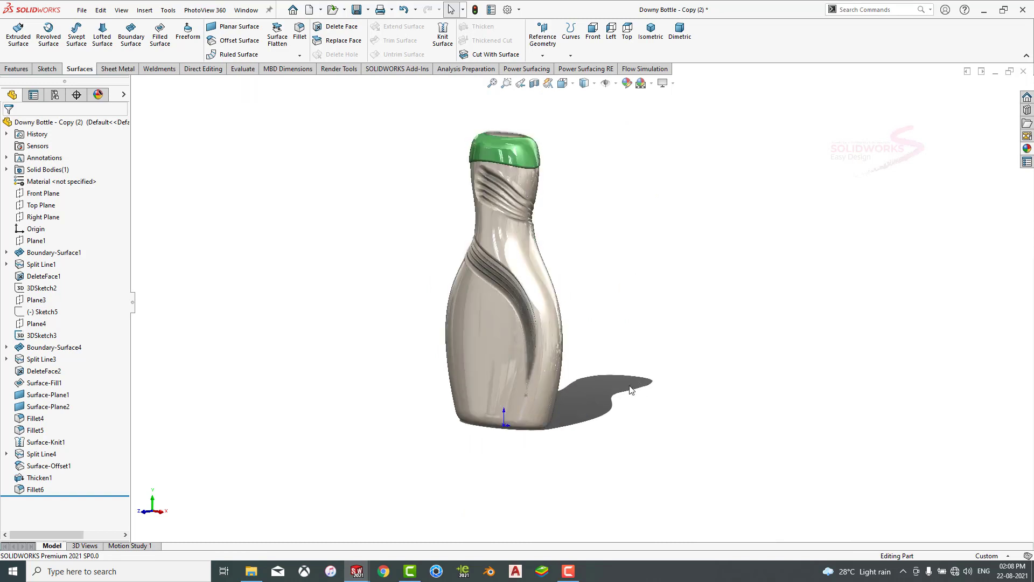
click(98, 94)
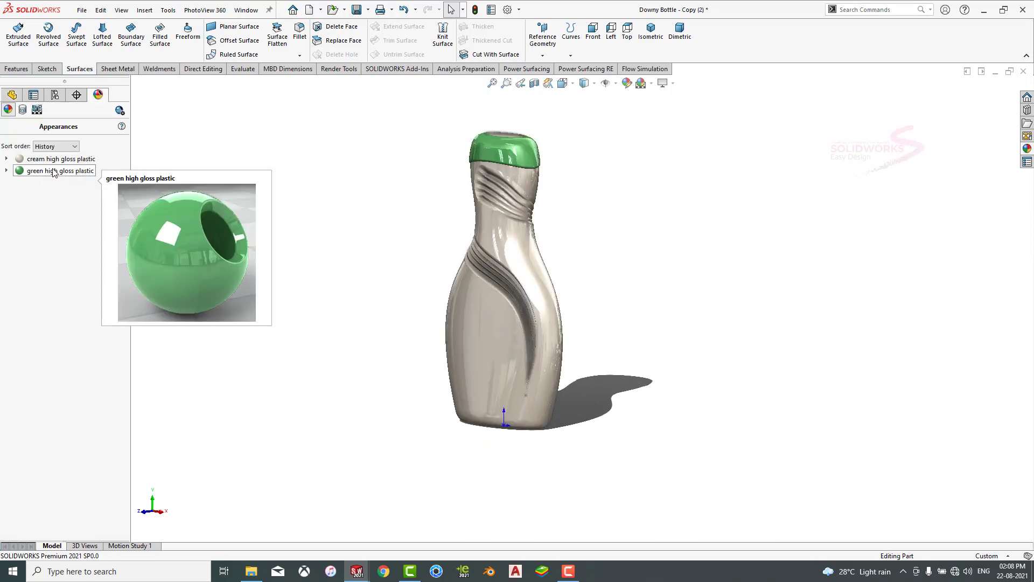
click(57, 171)
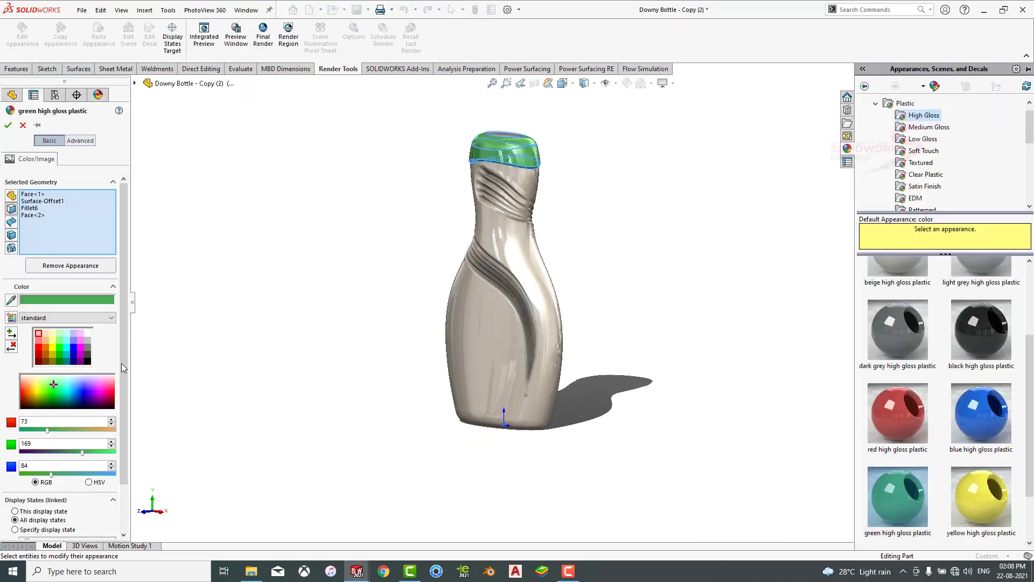
click(88, 351)
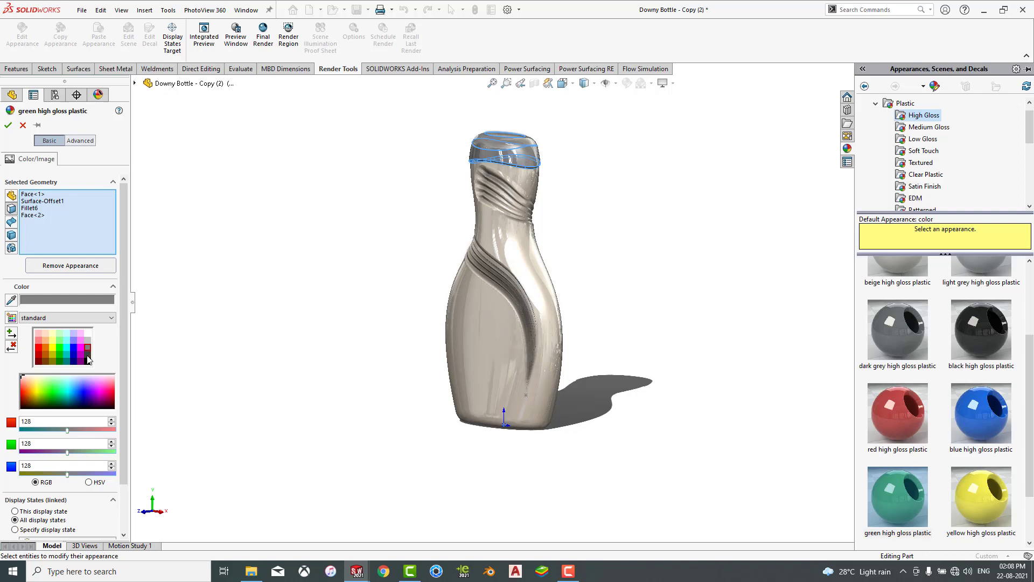
click(87, 356)
click(912, 323)
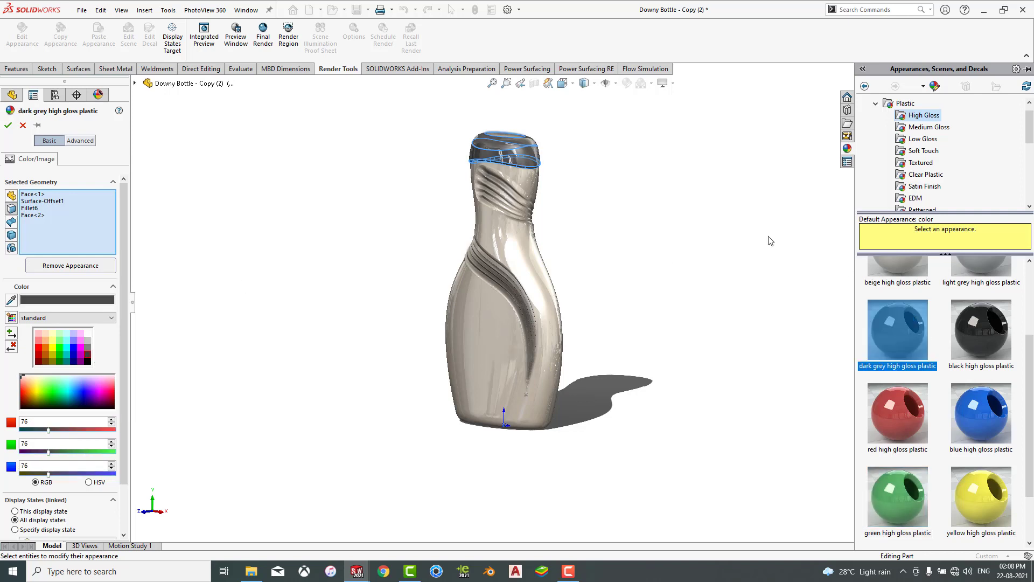
click(8, 125)
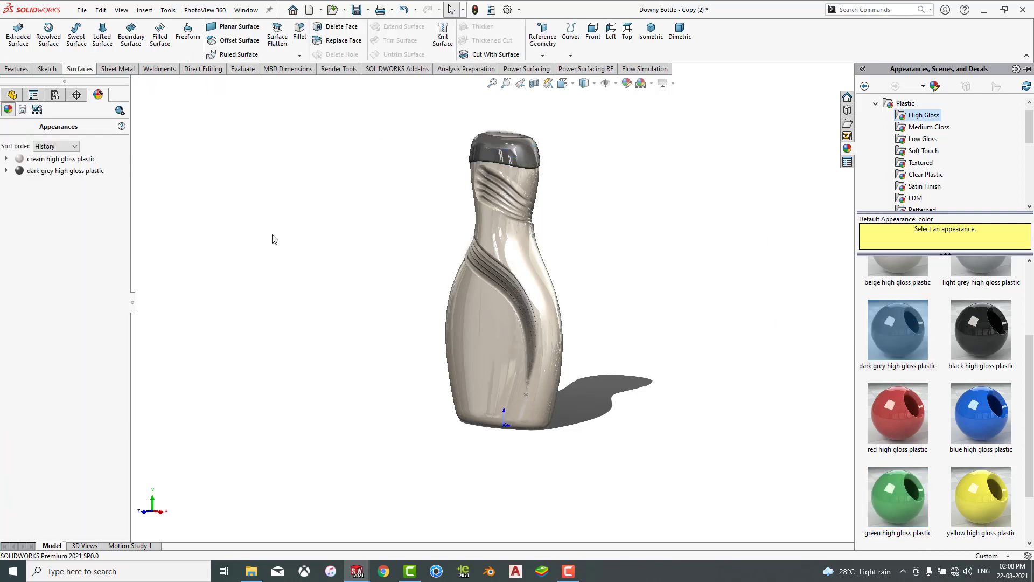
click(660, 36)
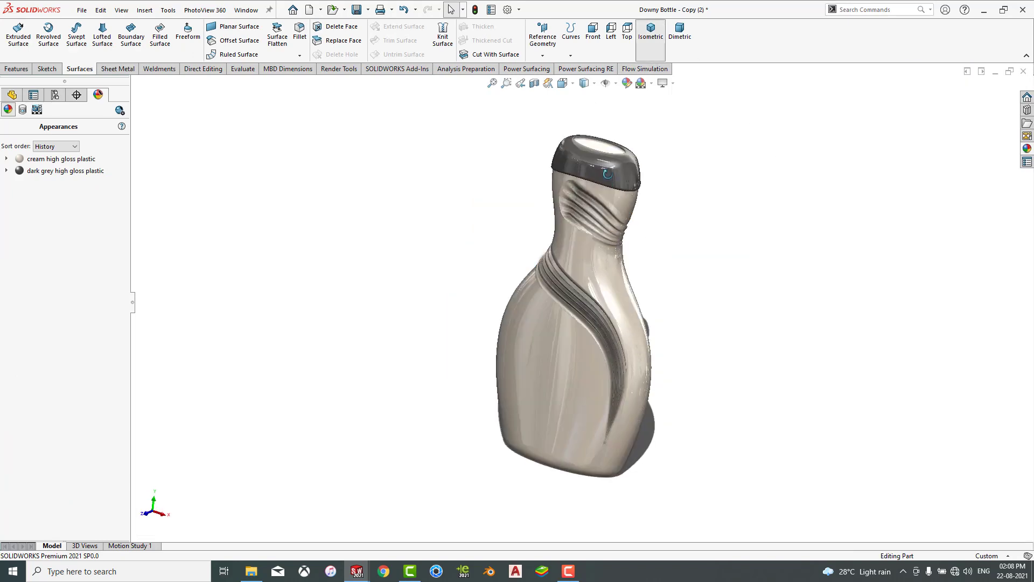